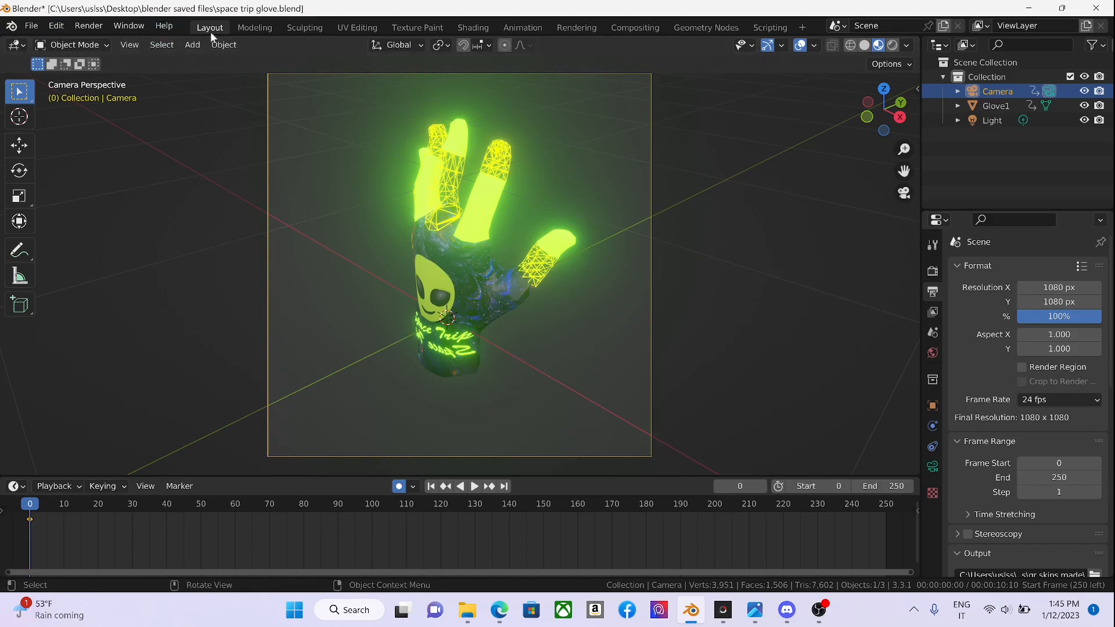
- Look through the Modeling, Sculpting, UV Editing, Texture Paint, Shading and Animation workspaces
{"action": "left_click", "coordinate": [12, 25]}
{"action": "left_click", "coordinate": [255, 26]}
{"action": "left_click", "coordinate": [304, 27]}
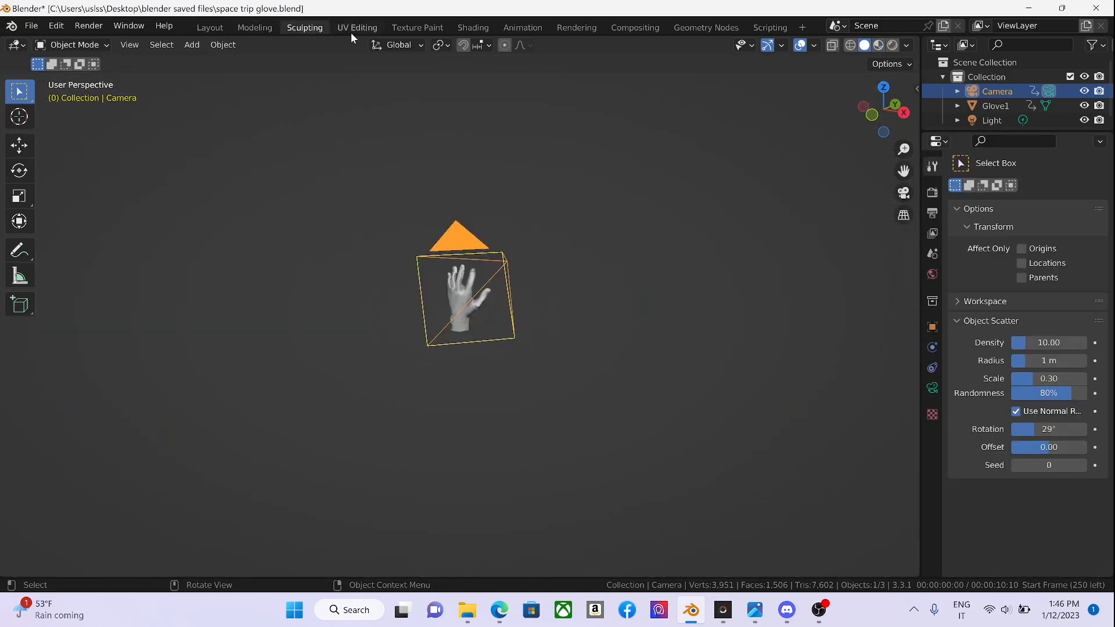
{"action": "left_click", "coordinate": [358, 28]}
{"action": "left_click", "coordinate": [418, 27]}
{"action": "left_click", "coordinate": [473, 27]}
{"action": "left_click", "coordinate": [514, 30]}
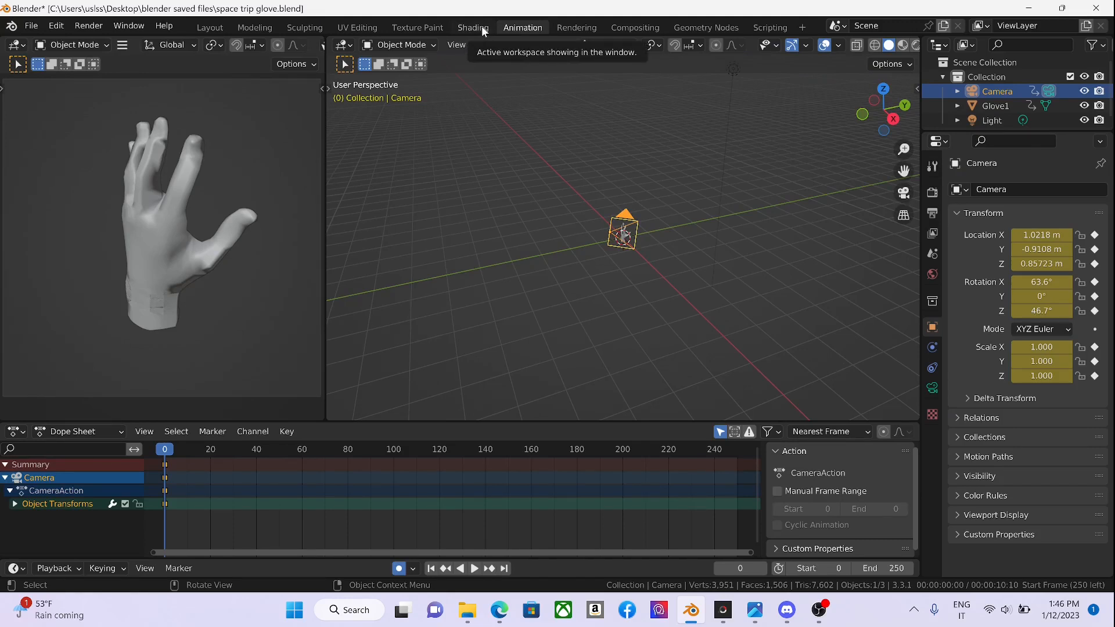
{"action": "left_click", "coordinate": [369, 27]}
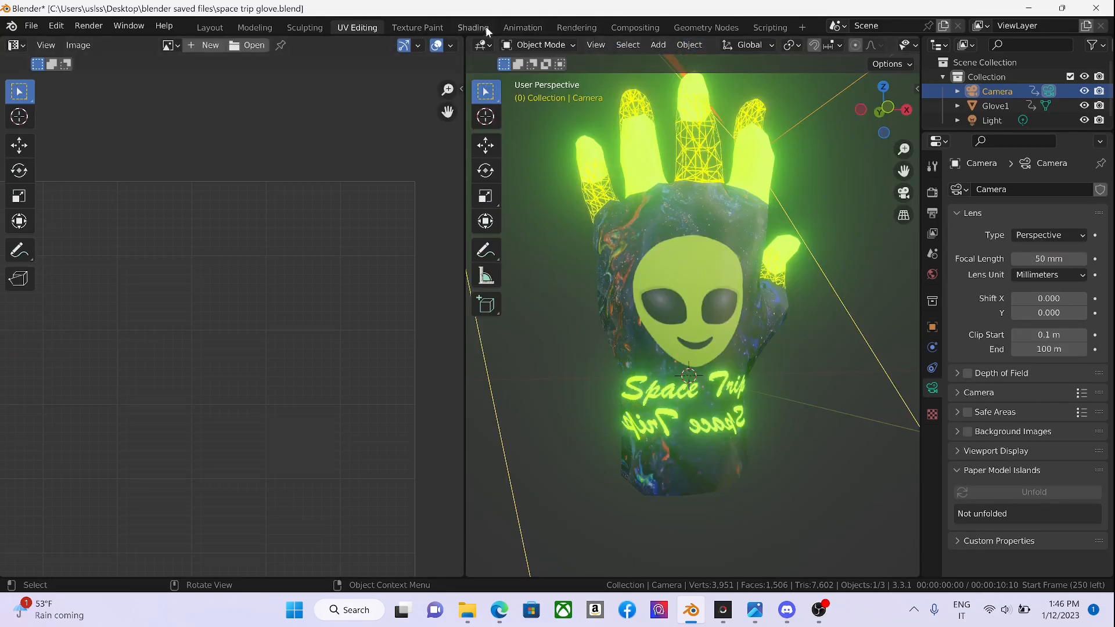
- Rename the Scripting workspace as gigigigig
{"action": "double_click", "coordinate": [765, 31]}
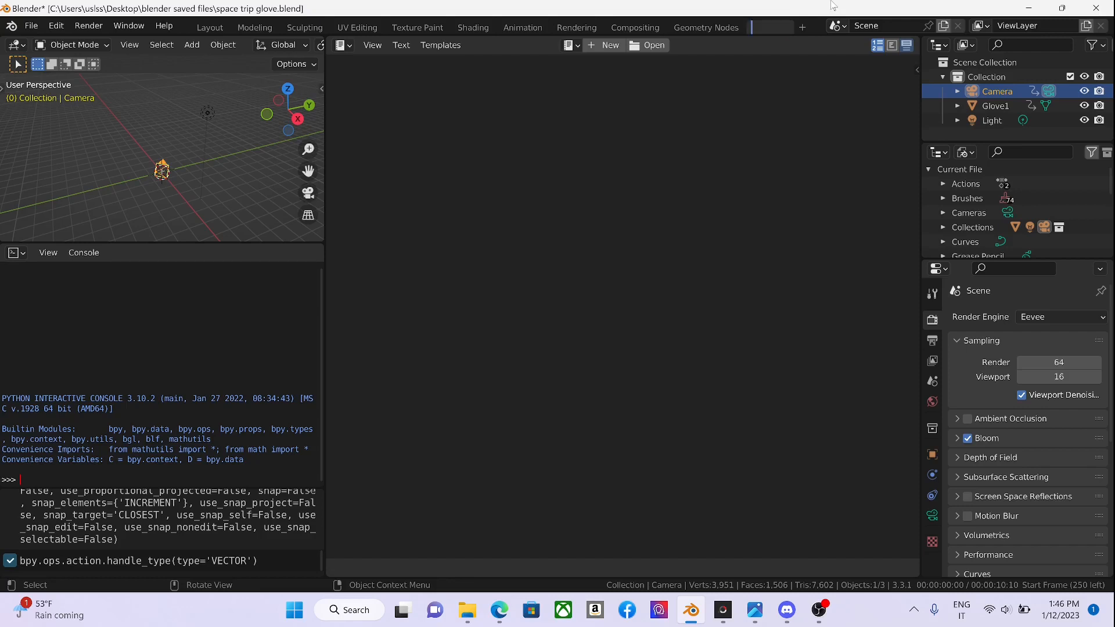
{"action": "type", "text": "gigigigig"}
{"action": "key", "text": "Return"}
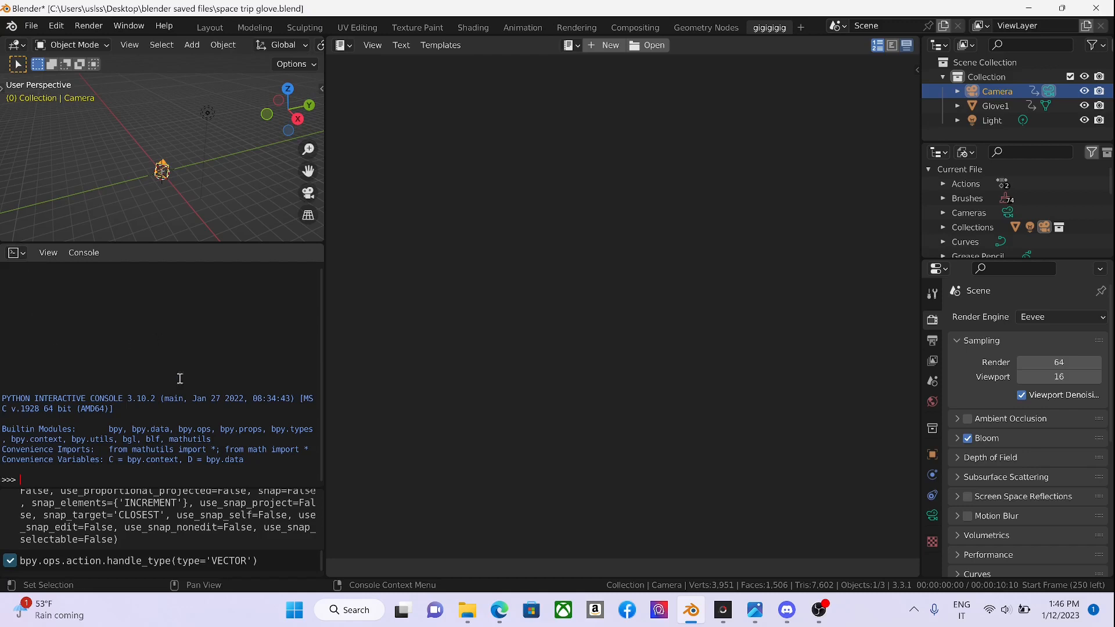
- Change the Python console area to an Image Editor and the Text Editor area to a Shader Editor
{"action": "left_click", "coordinate": [21, 254]}
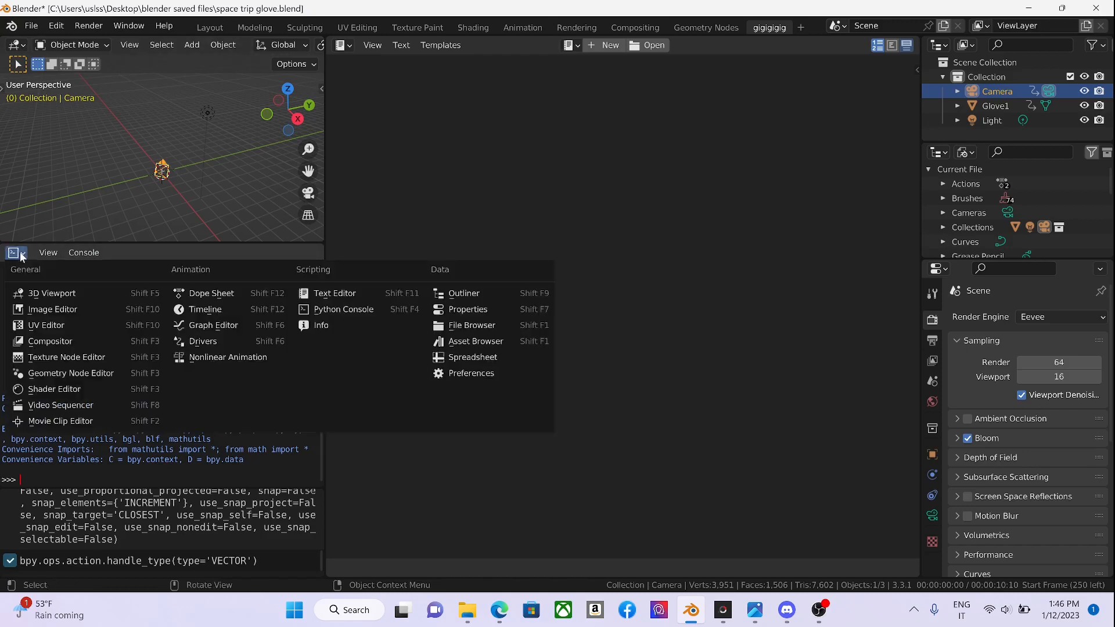
{"action": "left_click", "coordinate": [61, 310]}
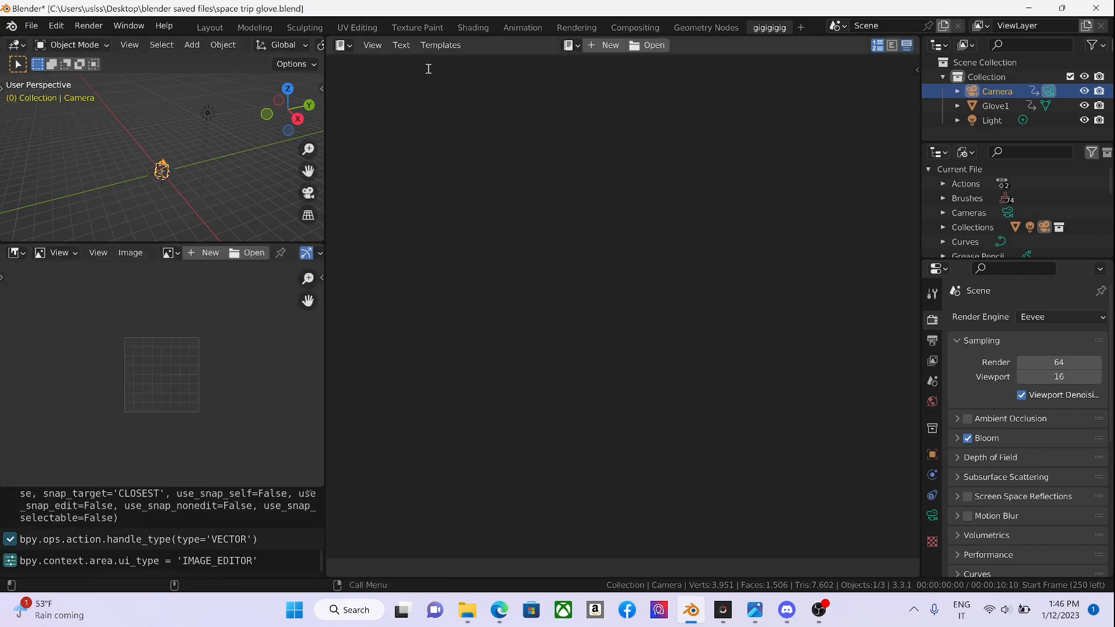
{"action": "left_click", "coordinate": [349, 44]}
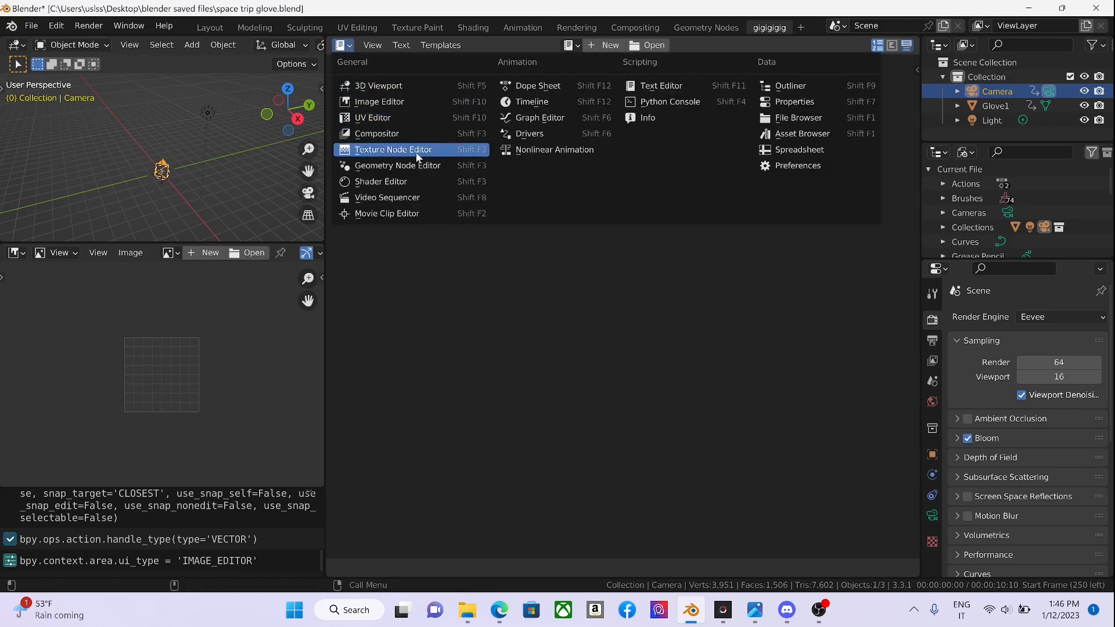
{"action": "left_click", "coordinate": [418, 187]}
{"action": "middle_click_drag", "start_coordinate": [530, 213], "coordinate": [445, 378]}
{"action": "scroll", "coordinate": [446, 377], "scroll_direction": "down", "scroll_amount": 3}
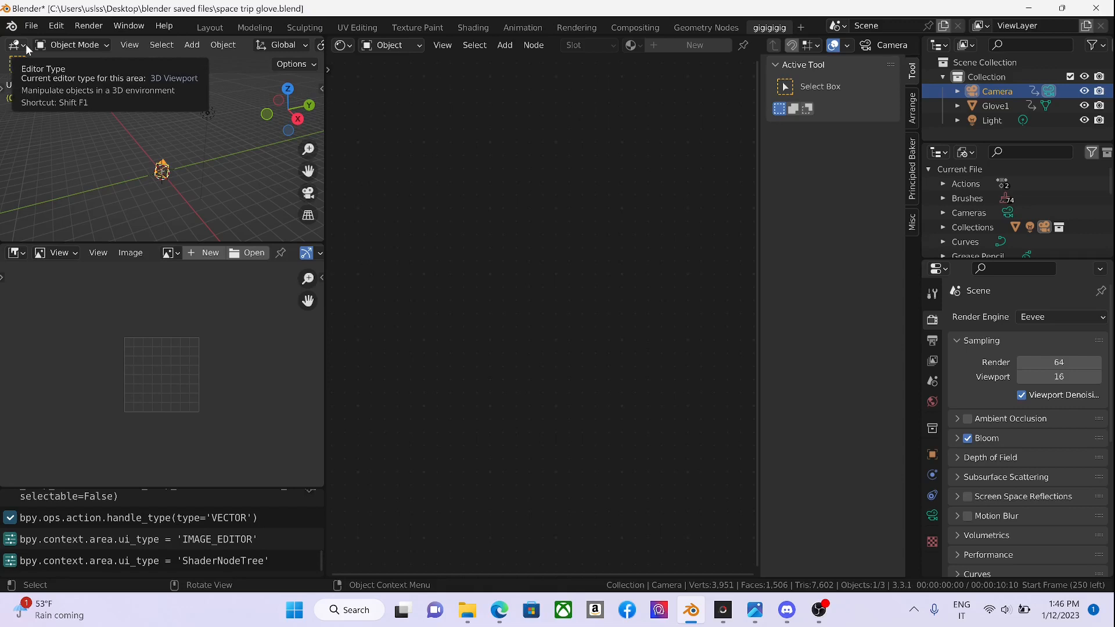
- Delete the gigigigig, Geometry Nodes, Compositing and Rendering workspaces
{"action": "right_click", "coordinate": [768, 27]}
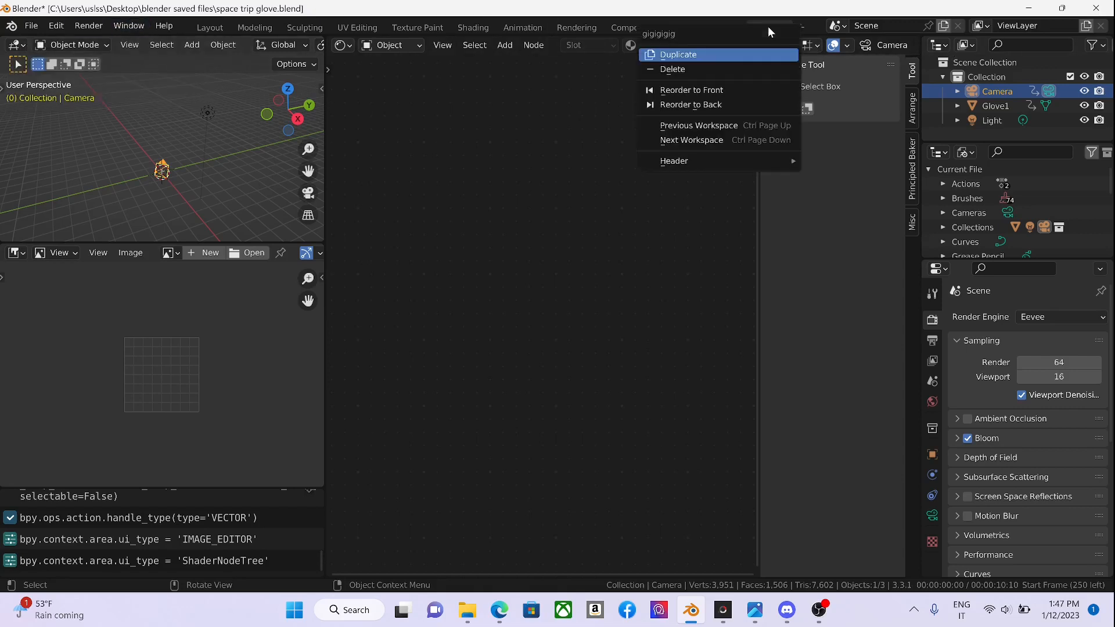
{"action": "left_click", "coordinate": [713, 70]}
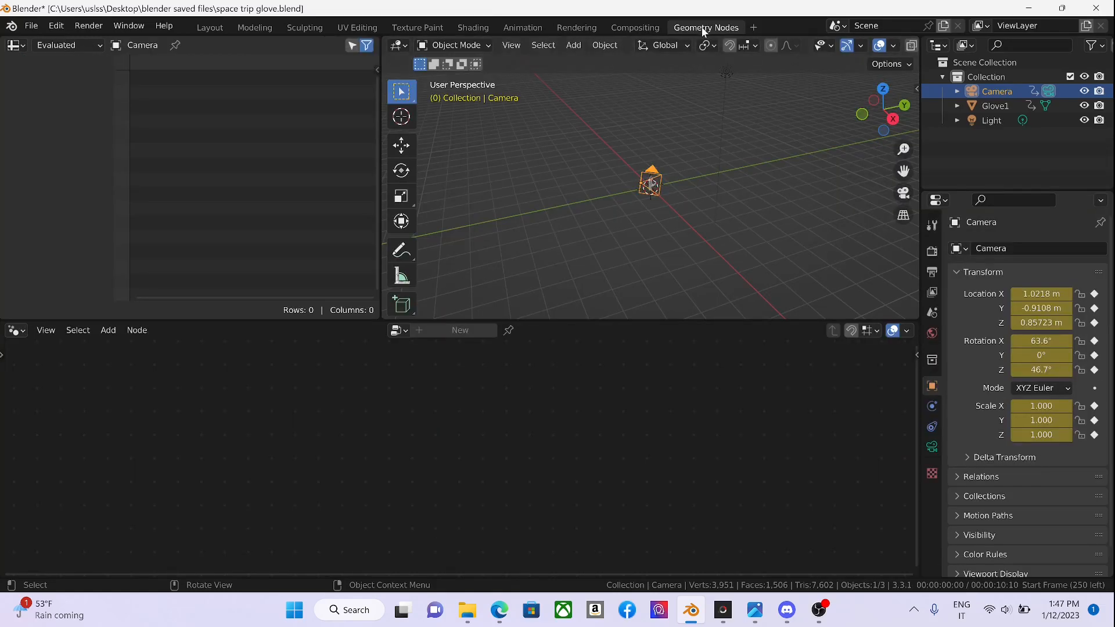
{"action": "right_click", "coordinate": [702, 27]}
{"action": "left_click", "coordinate": [676, 69]}
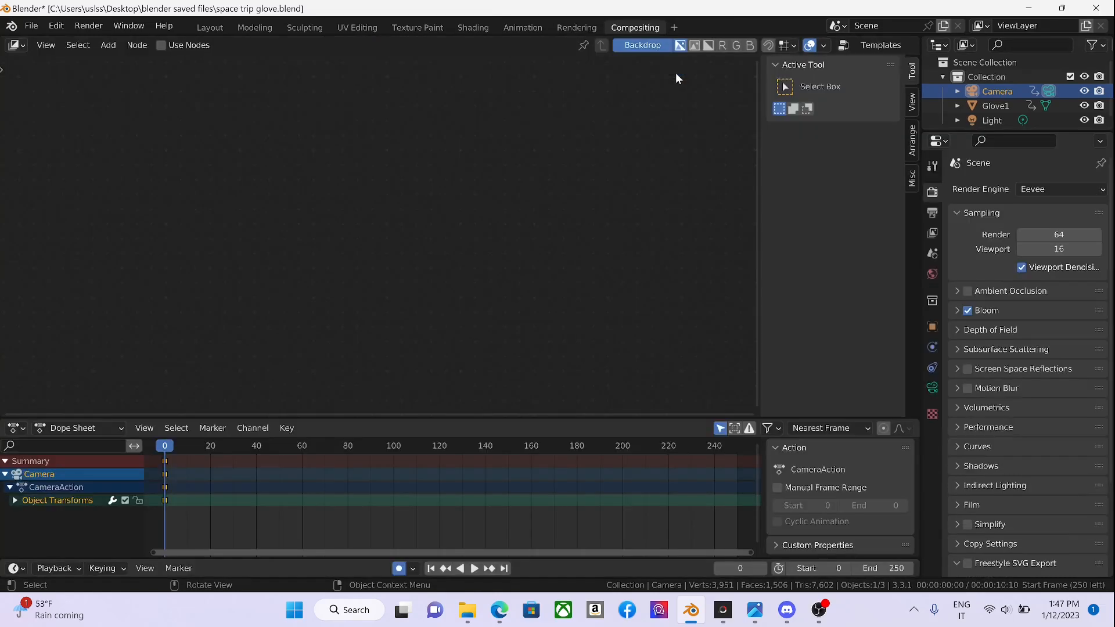
{"action": "right_click", "coordinate": [627, 27]}
{"action": "left_click", "coordinate": [609, 69]}
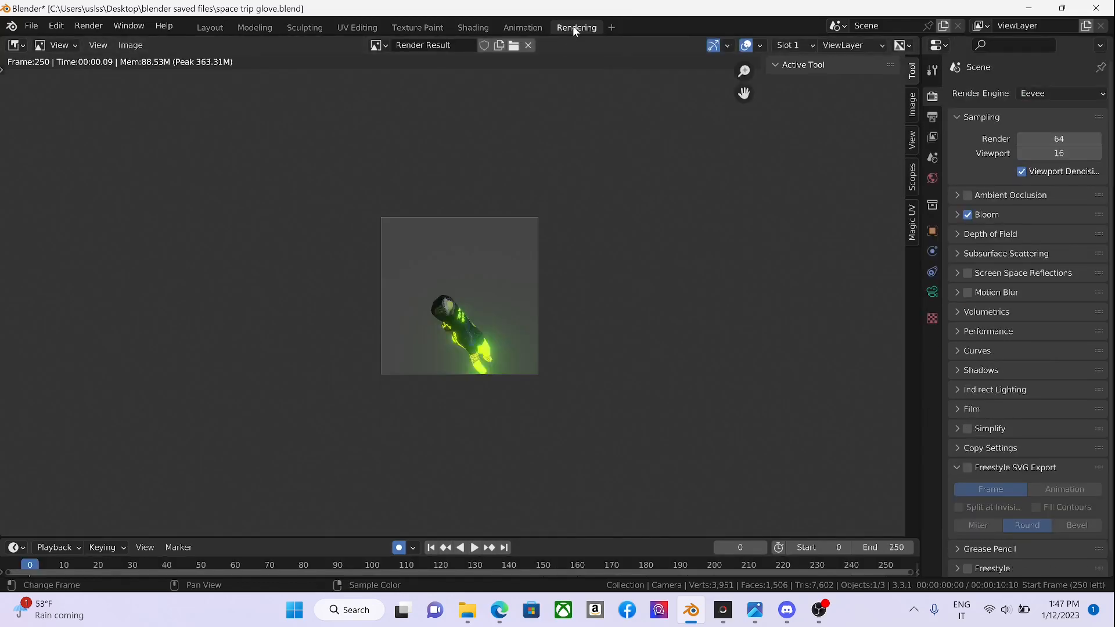
{"action": "right_click", "coordinate": [573, 26]}
{"action": "left_click", "coordinate": [552, 67]}
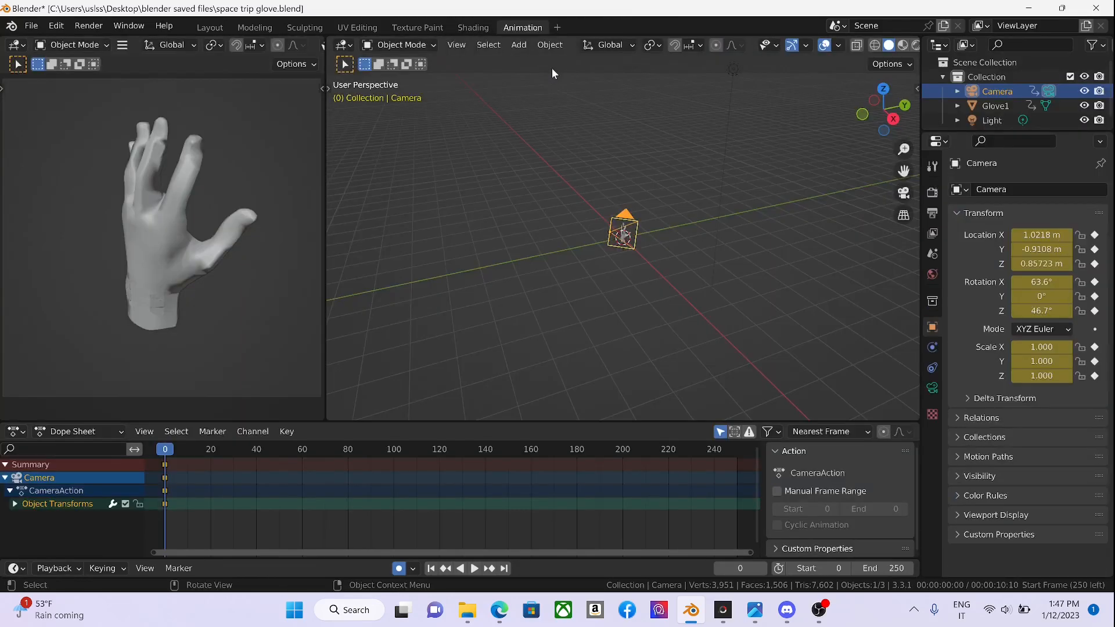
{"action": "right_click", "coordinate": [525, 30]}
{"action": "left_click", "coordinate": [490, 57]}
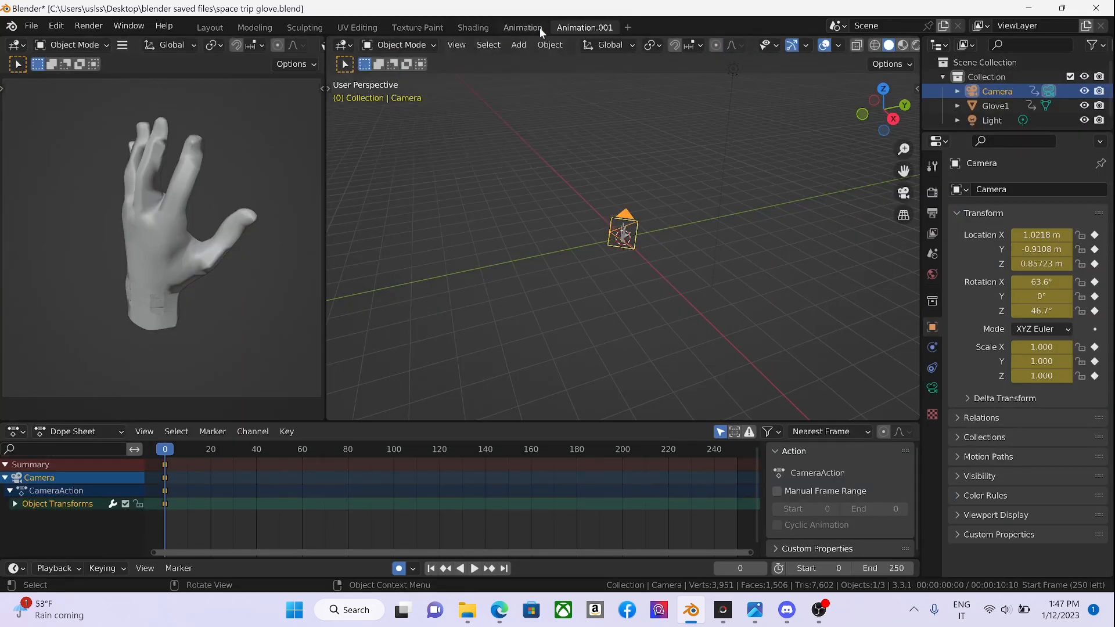
{"action": "right_click", "coordinate": [580, 30]}
{"action": "right_click", "coordinate": [576, 27]}
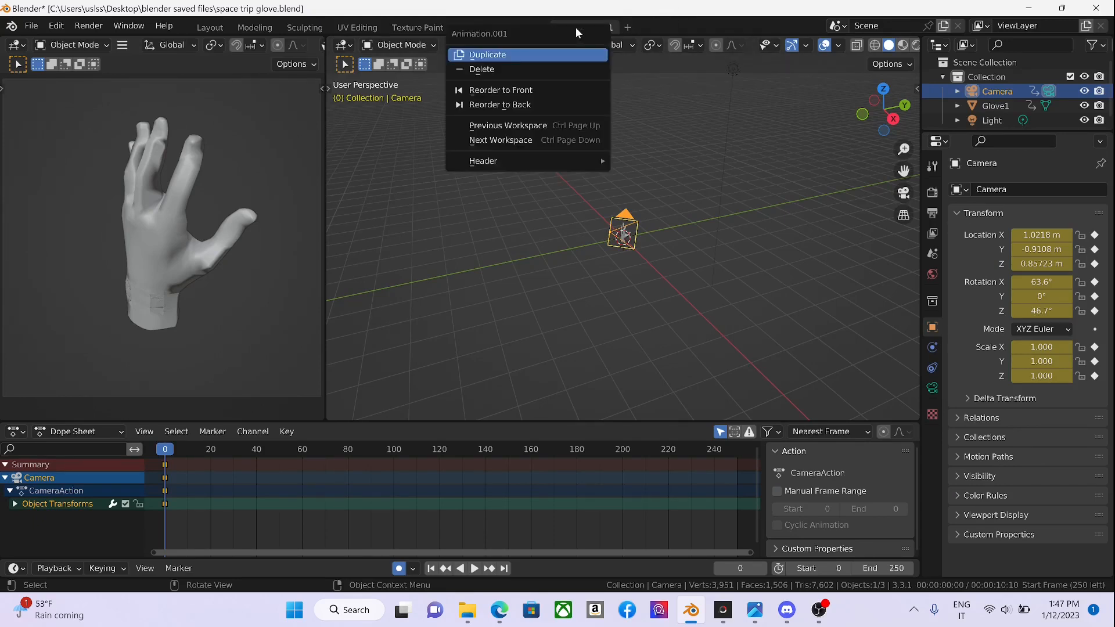
{"action": "left_click", "coordinate": [566, 68]}
- Delete the Animation, Sculpting and Modeling workspaces, keeping Layout, UV Editing, Texture Paint and Shading
{"action": "right_click", "coordinate": [539, 29]}
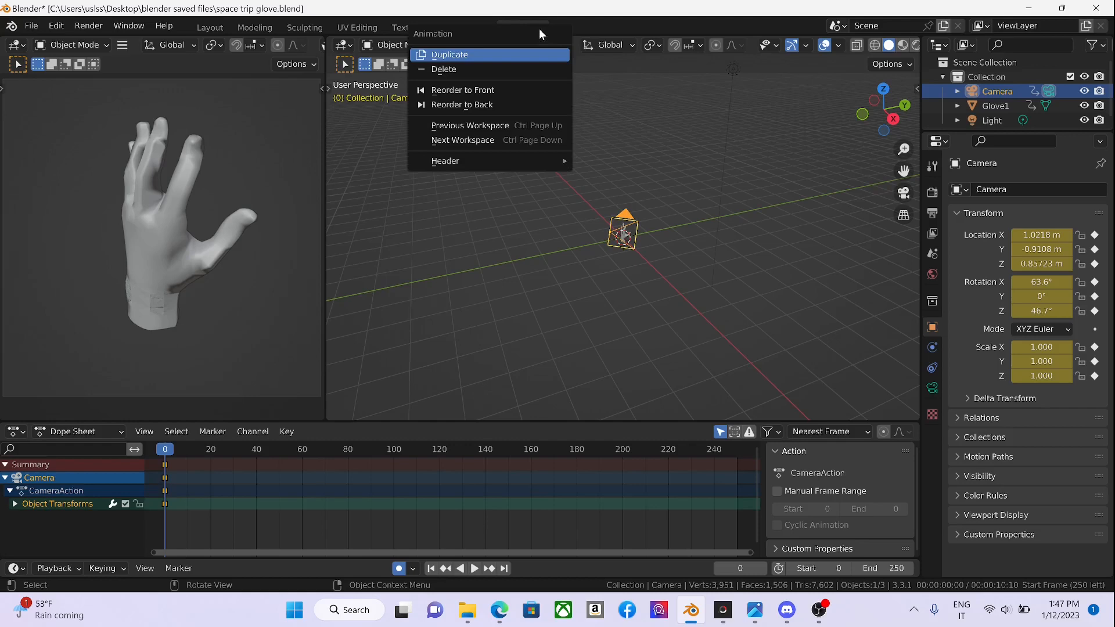
{"action": "left_click", "coordinate": [521, 73]}
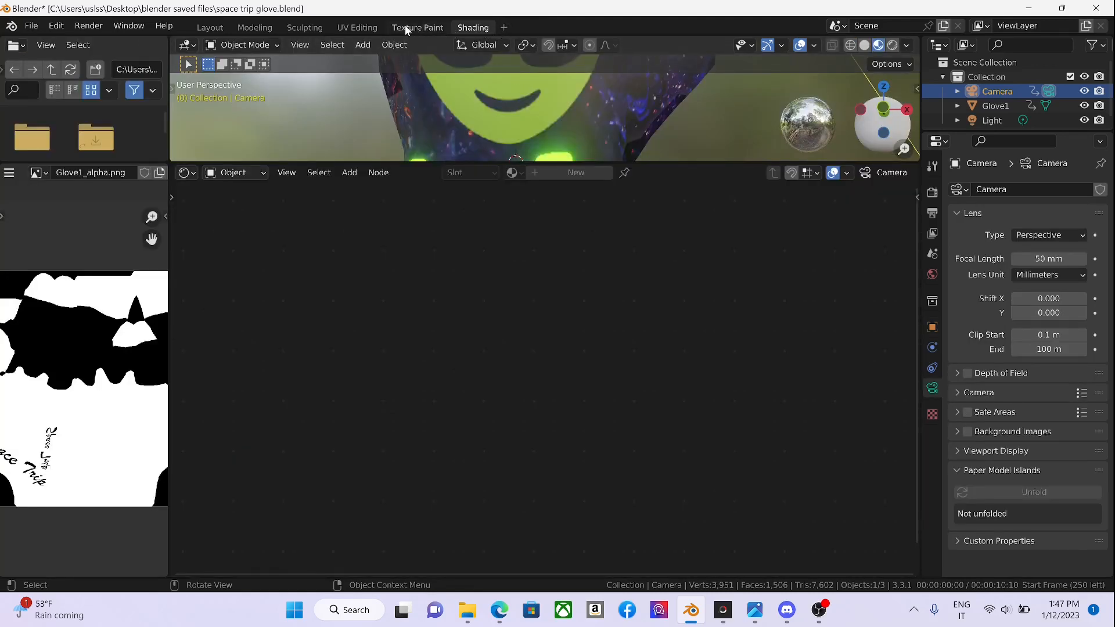
{"action": "right_click", "coordinate": [305, 28]}
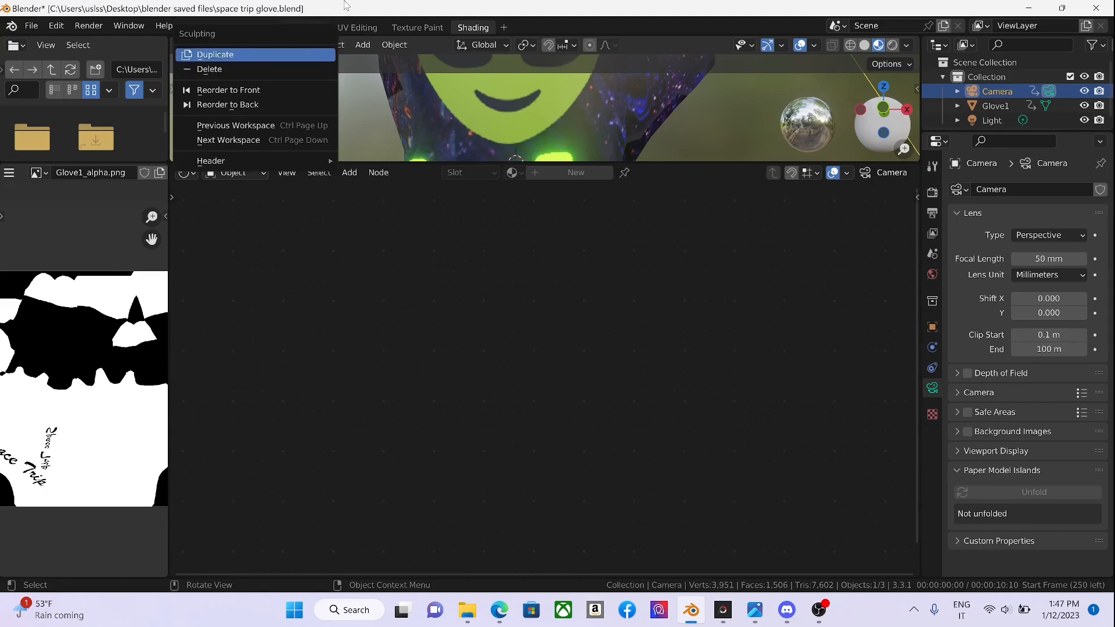
{"action": "left_click_drag", "start_coordinate": [334, 9], "coordinate": [329, 16]}
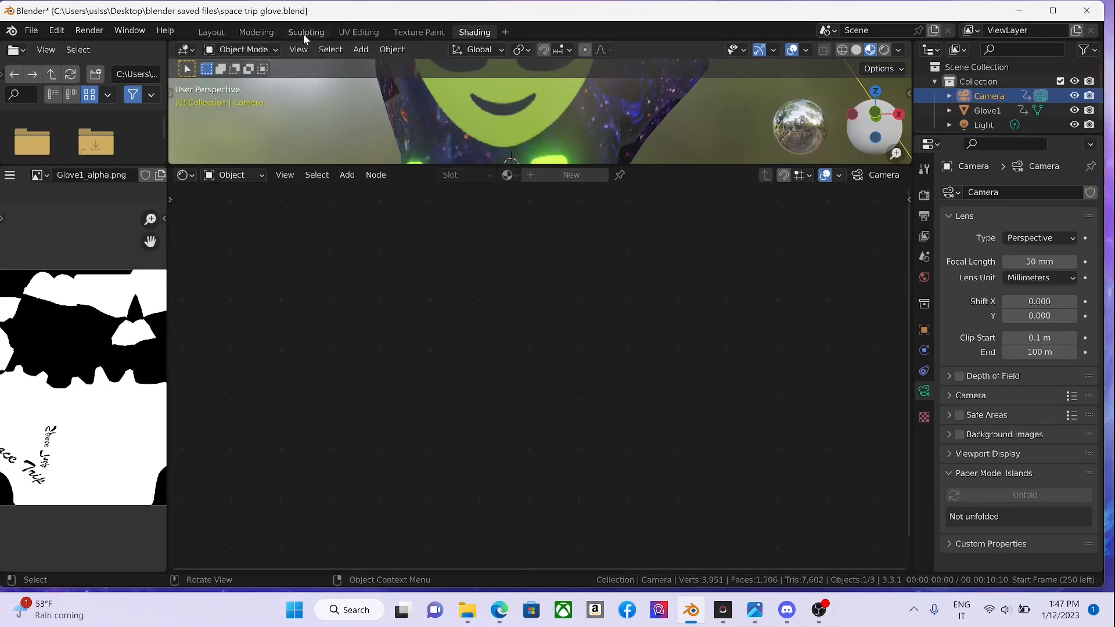
{"action": "left_click", "coordinate": [304, 33]}
{"action": "right_click", "coordinate": [306, 33]}
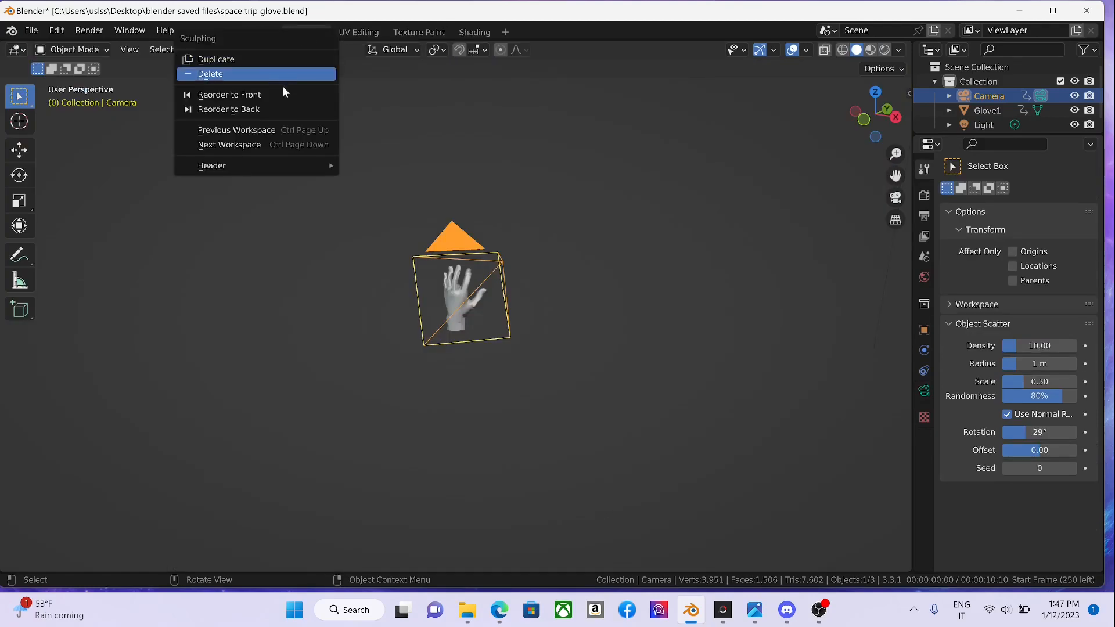
{"action": "left_click", "coordinate": [275, 72]}
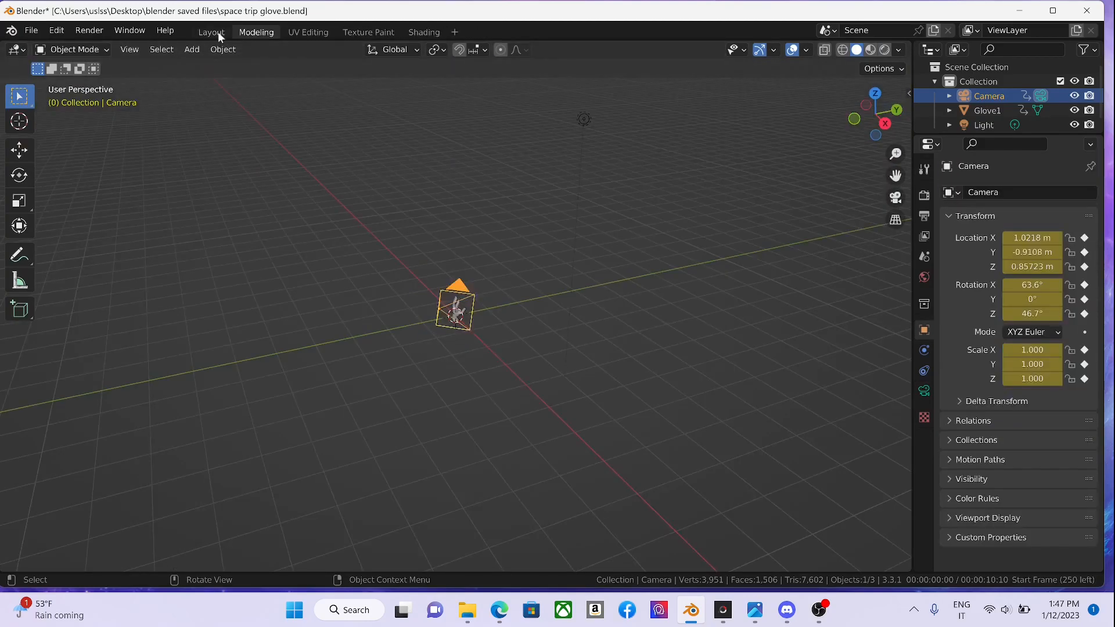
{"action": "right_click", "coordinate": [243, 33]}
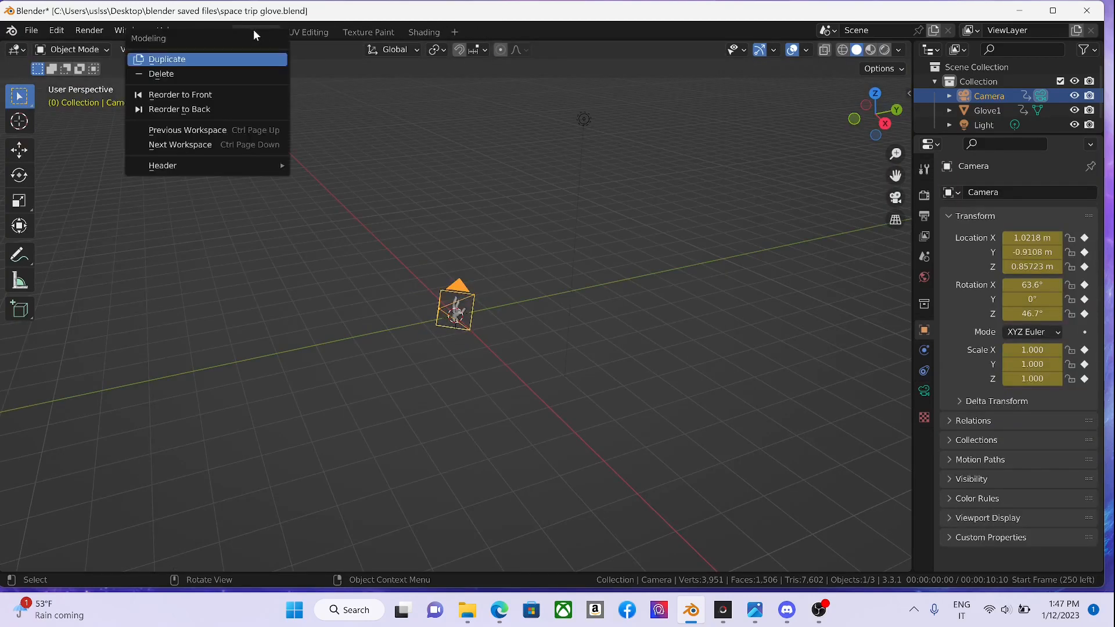
{"action": "left_click", "coordinate": [249, 75]}
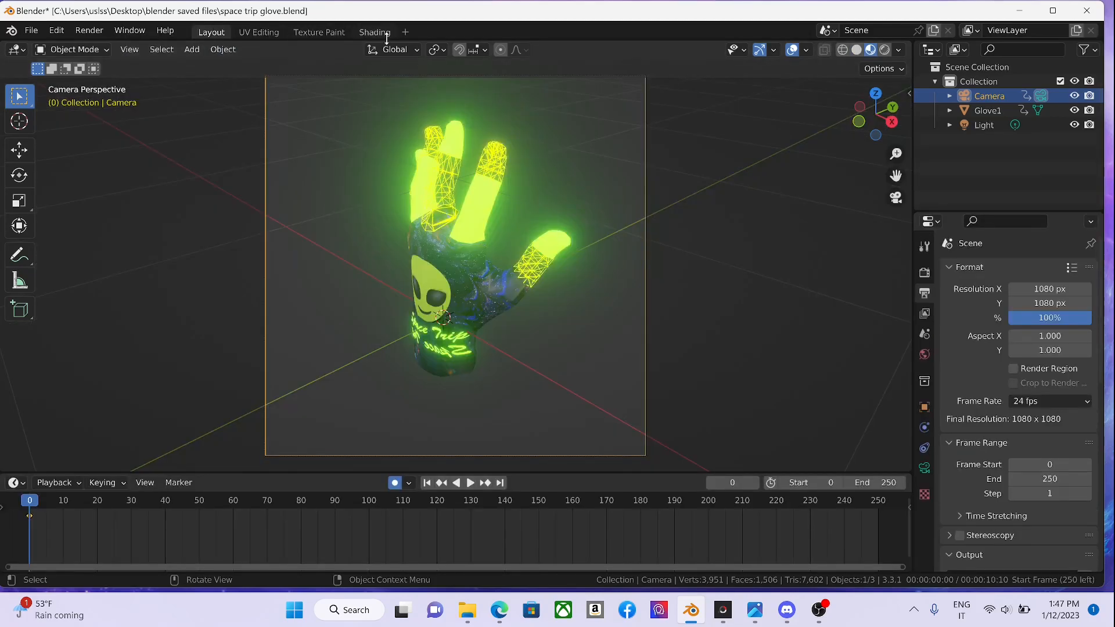
- Split the Layout workspace's 3D viewport into two side-by-side areas and join them back into one
{"action": "left_click", "coordinate": [16, 50]}
{"action": "left_click_drag", "start_coordinate": [2, 43], "coordinate": [267, 60]}
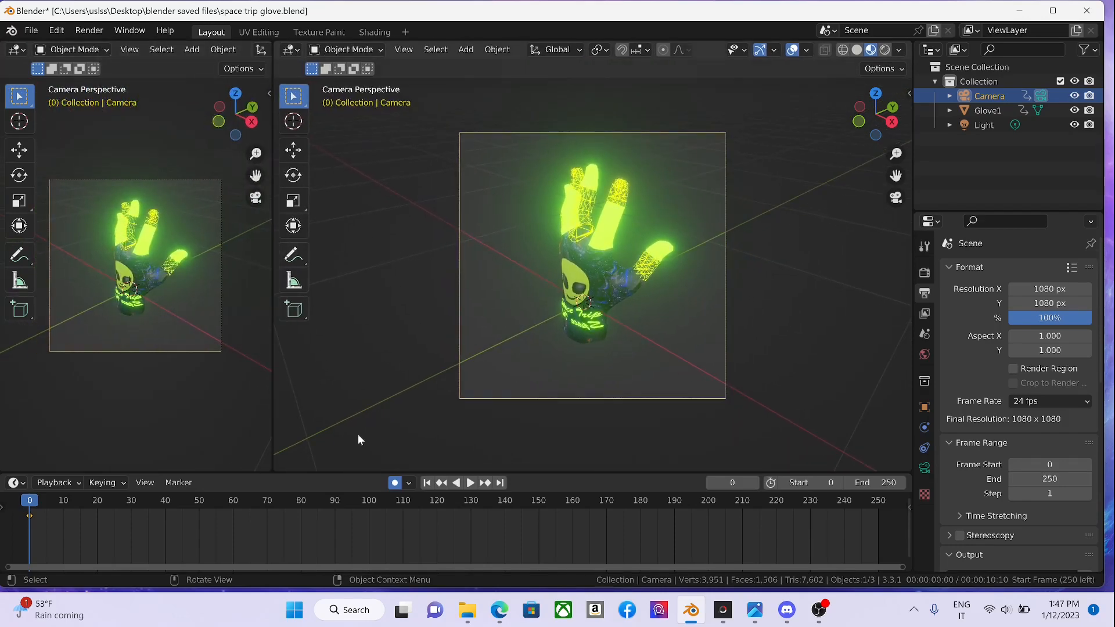
{"action": "left_click", "coordinate": [16, 49]}
{"action": "left_click_drag", "start_coordinate": [275, 43], "coordinate": [249, 42]}
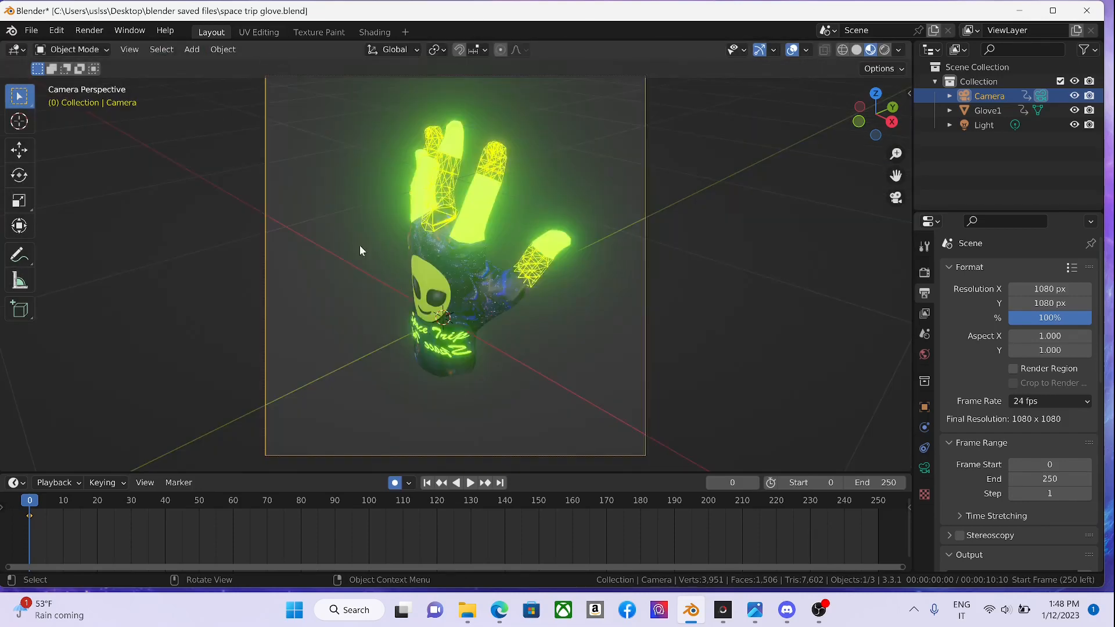
- Play the glove animation through the camera view and stop playback
{"action": "scroll", "coordinate": [415, 186], "scroll_direction": "down", "scroll_amount": 3}
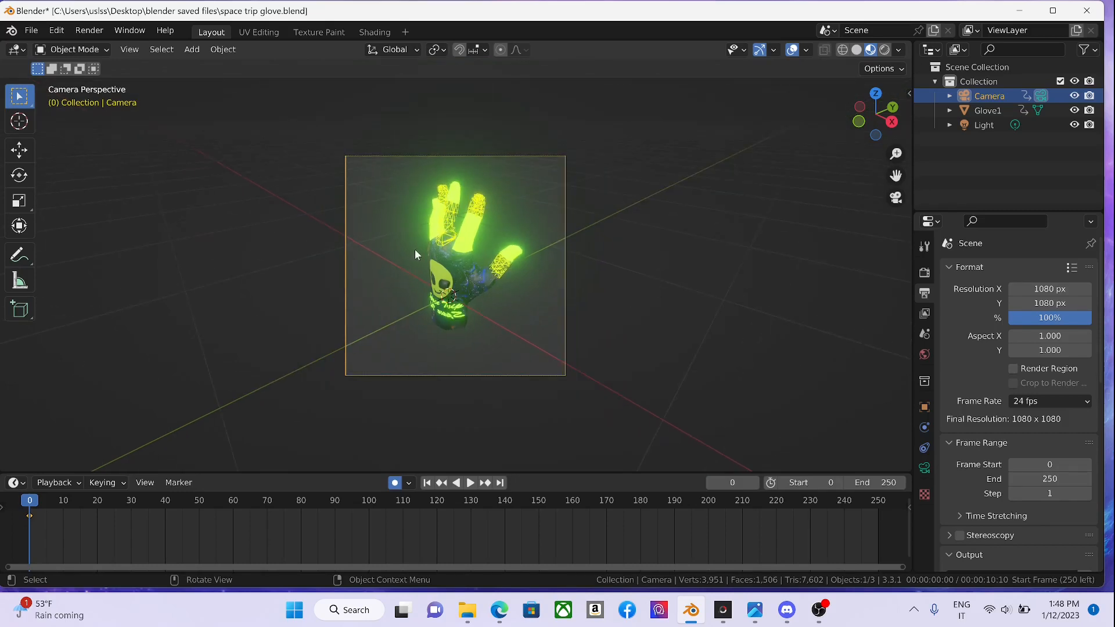
{"action": "left_click", "coordinate": [469, 484]}
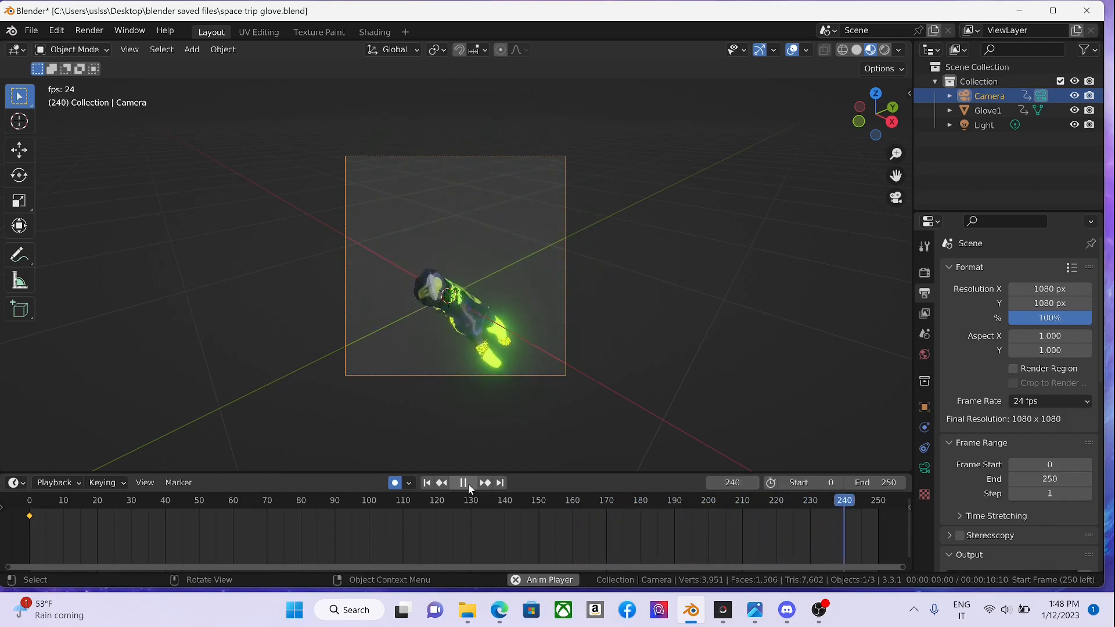
{"action": "left_click", "coordinate": [469, 484]}
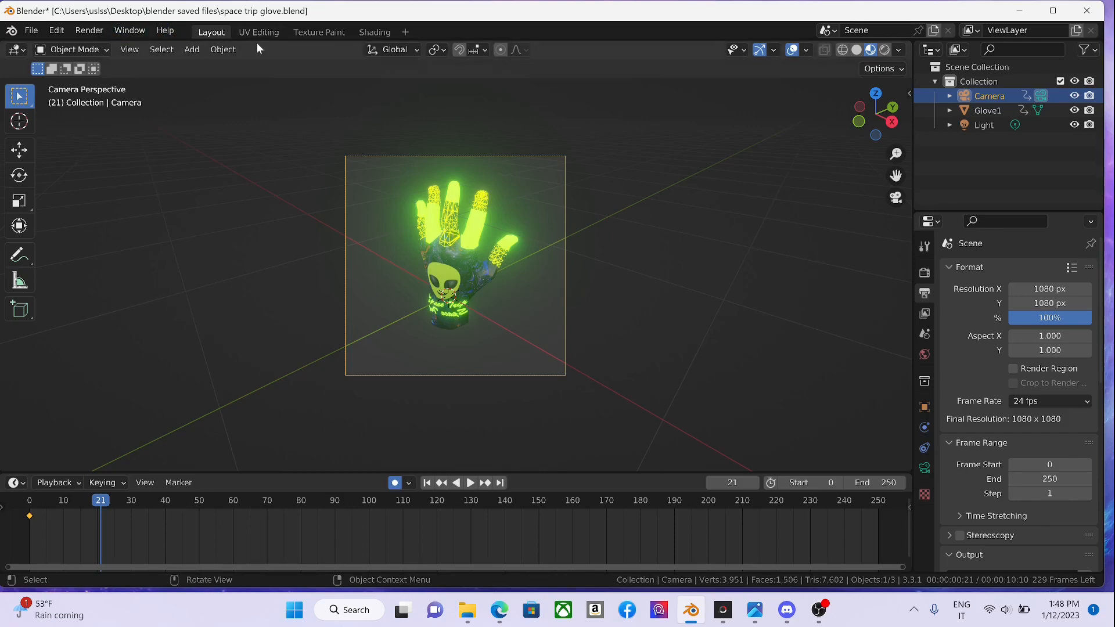
- In the UV Editing workspace, select the Glove1 mesh and put it in Edit Mode with its whole UV layout in view
{"action": "left_click", "coordinate": [268, 34]}
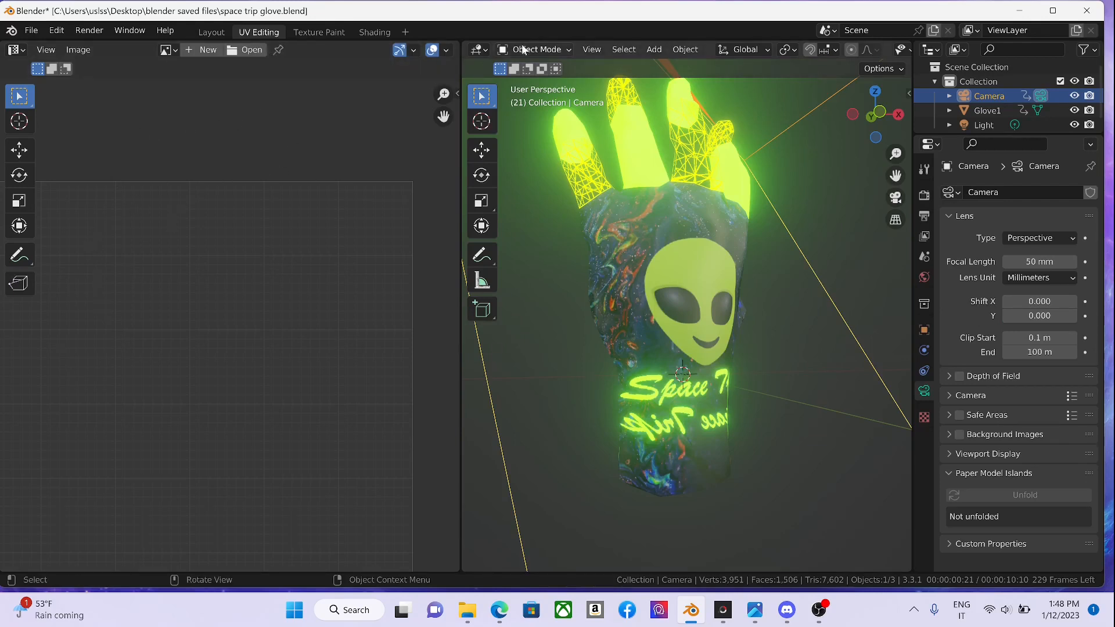
{"action": "left_click", "coordinate": [484, 51]}
{"action": "left_click", "coordinate": [474, 50]}
{"action": "left_click", "coordinate": [609, 253]}
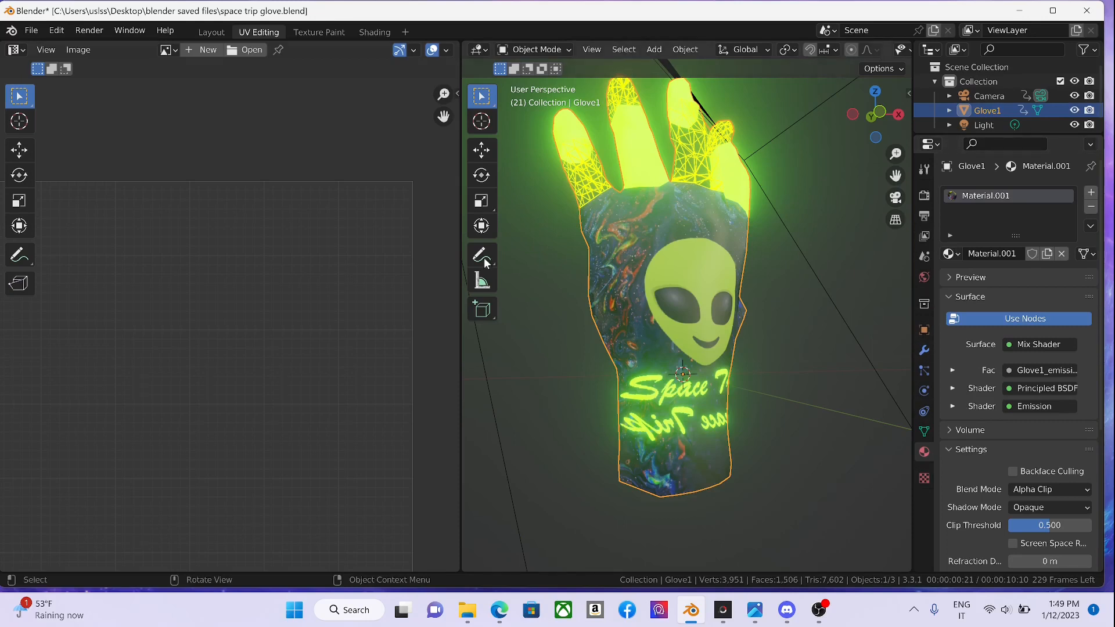
{"action": "left_click", "coordinate": [548, 50]}
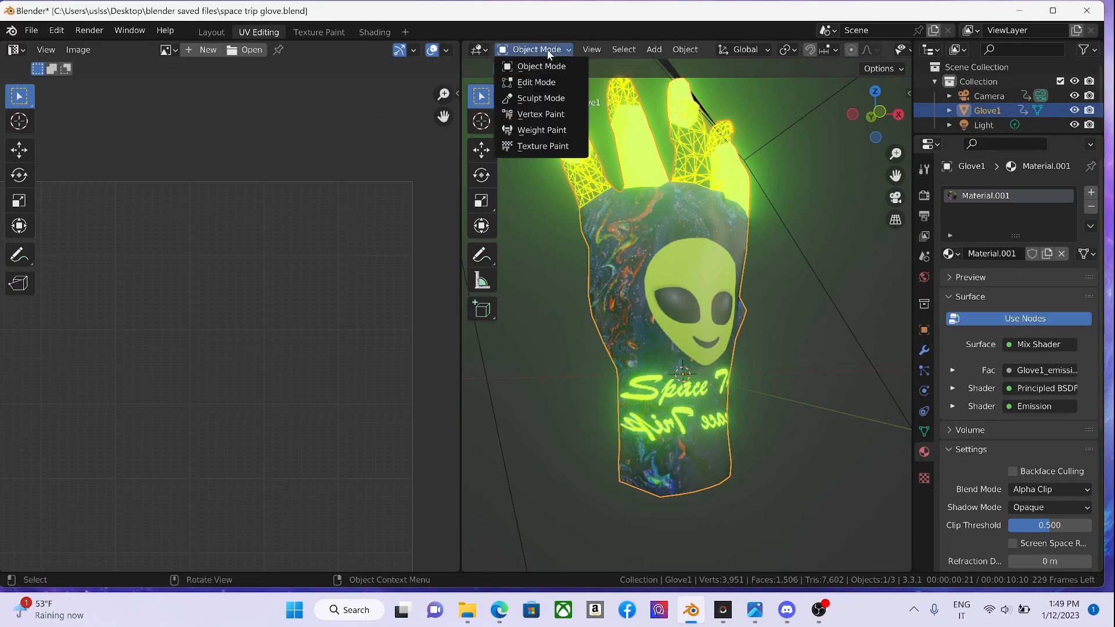
{"action": "left_click", "coordinate": [547, 83]}
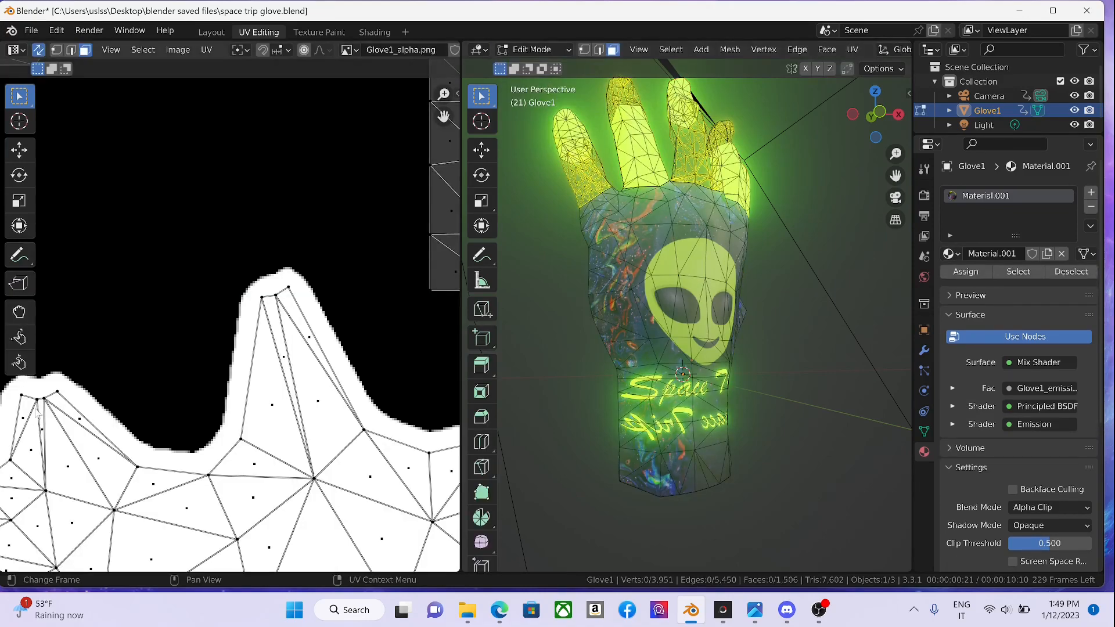
{"action": "scroll", "coordinate": [236, 296], "scroll_direction": "down", "scroll_amount": 8}
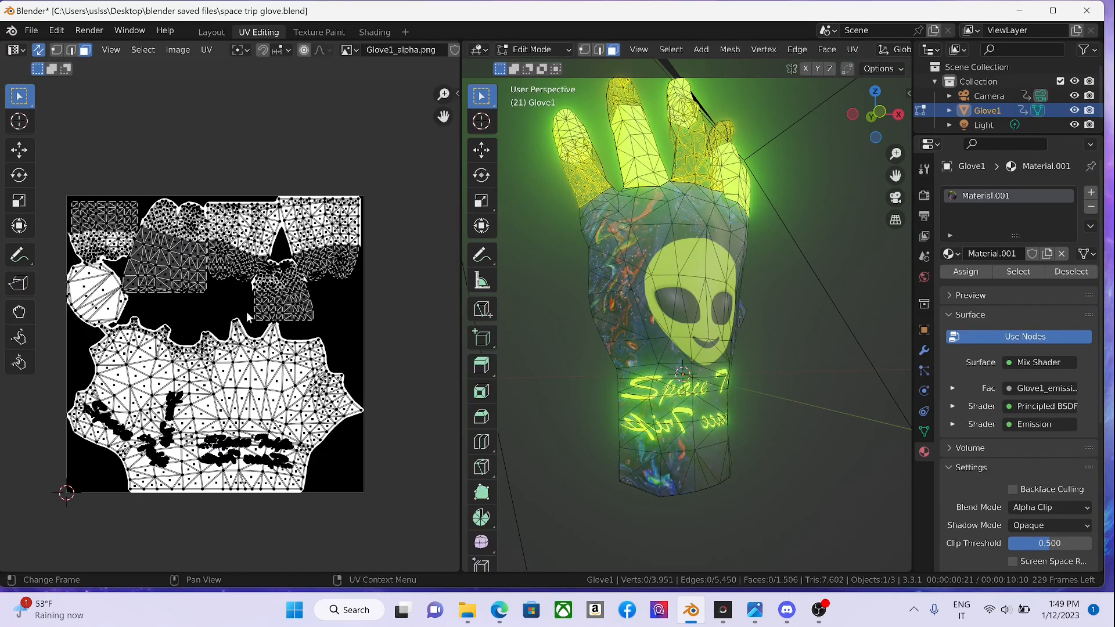
{"action": "scroll", "coordinate": [332, 290], "scroll_direction": "up", "scroll_amount": 6}
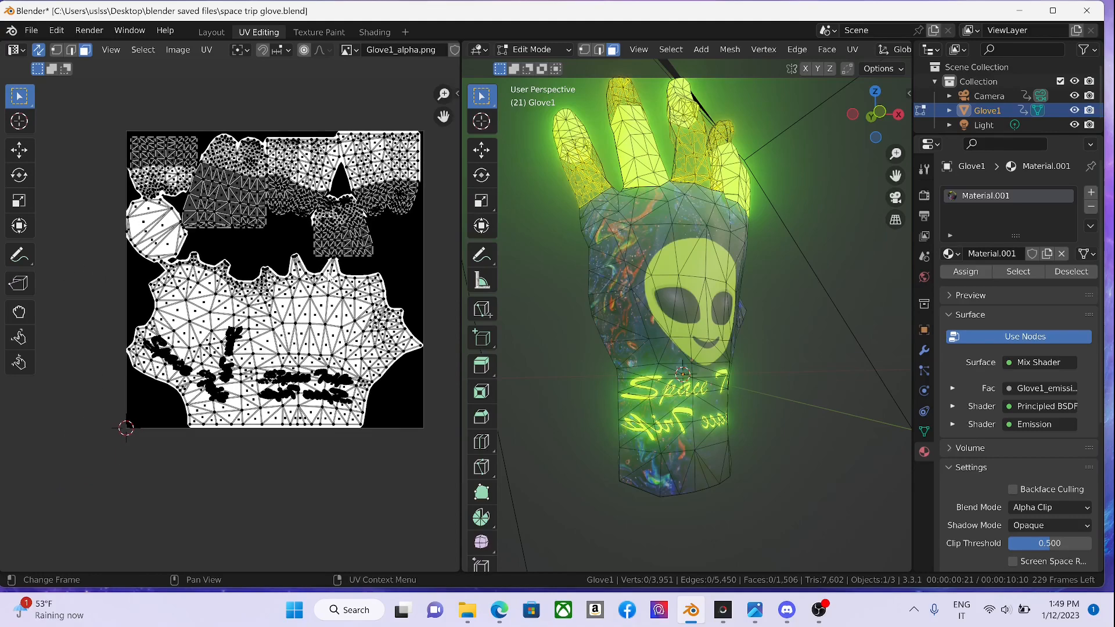
- Display the space paint.jpg image behind the glove's UVs with the whole texture in view
{"action": "scroll", "coordinate": [298, 331], "scroll_direction": "down", "scroll_amount": 3}
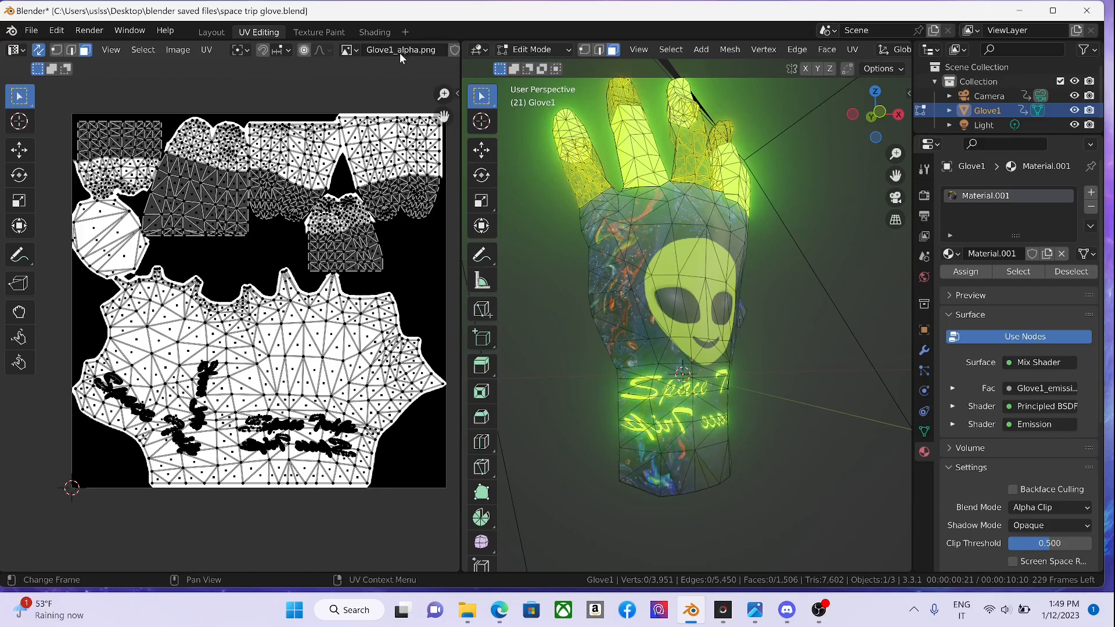
{"action": "left_click", "coordinate": [356, 50]}
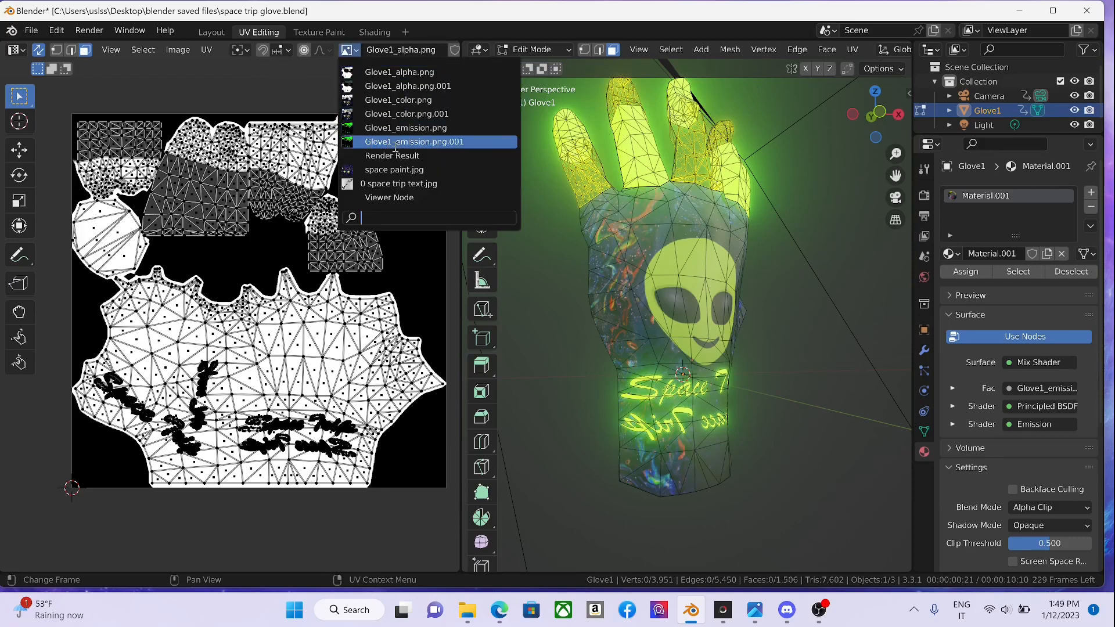
{"action": "left_click", "coordinate": [415, 172]}
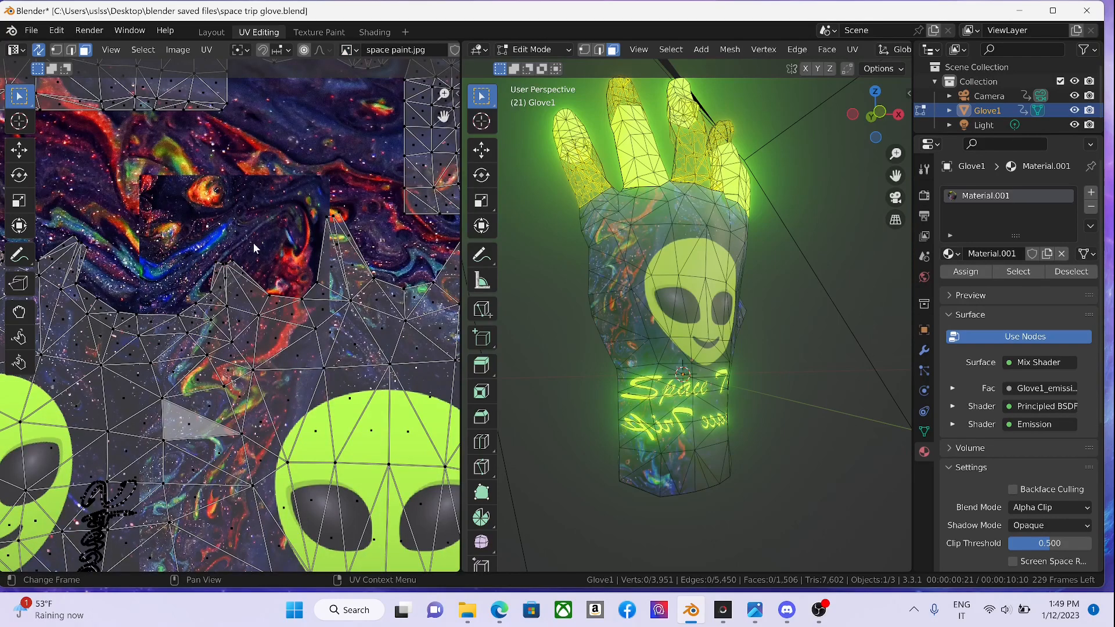
{"action": "scroll", "coordinate": [255, 249], "scroll_direction": "down", "scroll_amount": 5}
{"action": "scroll", "coordinate": [267, 243], "scroll_direction": "up", "scroll_amount": 2}
{"action": "scroll", "coordinate": [267, 242], "scroll_direction": "down", "scroll_amount": 1}
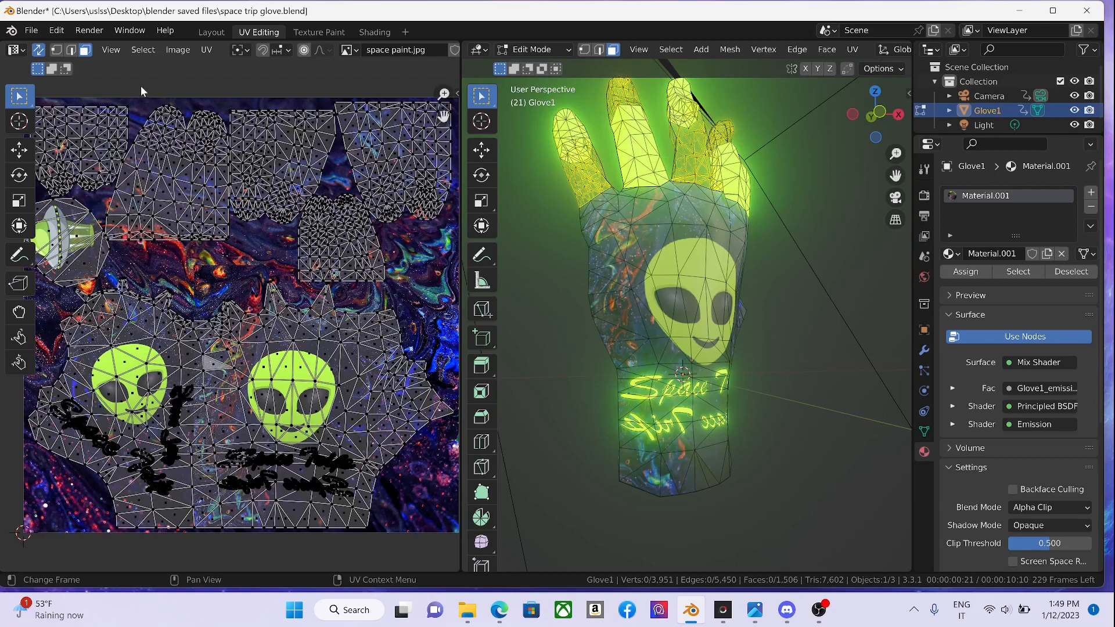
- Select a UV vertex in vertex mode, then UV edges in edge mode, extending the selection across the neighbouring finger islands
{"action": "left_click", "coordinate": [57, 52]}
{"action": "left_click", "coordinate": [134, 143]}
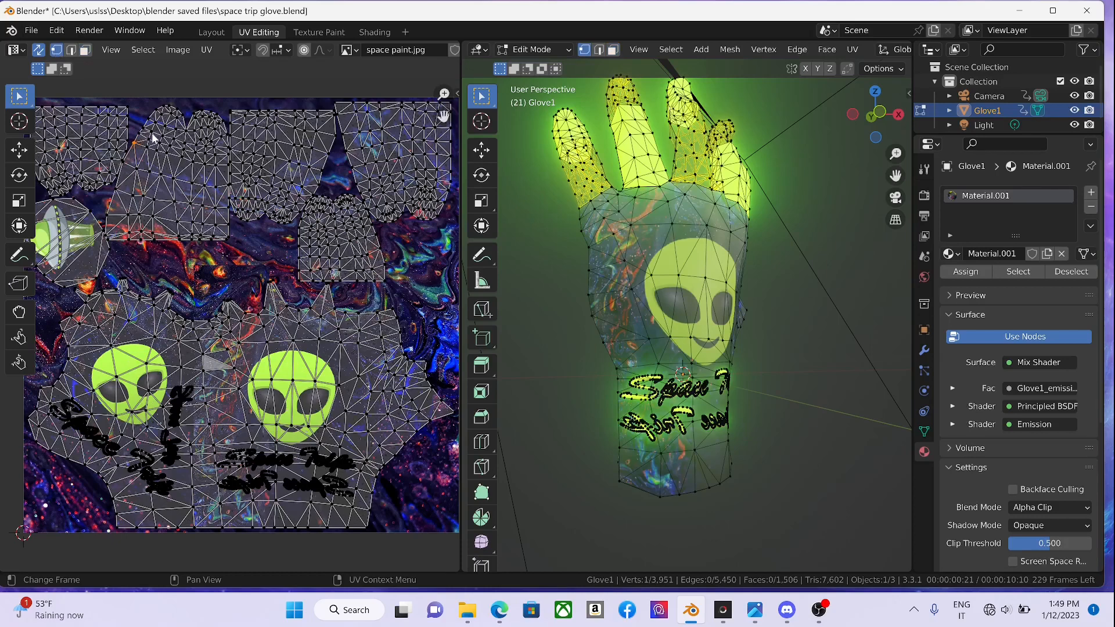
{"action": "left_click", "coordinate": [71, 50]}
{"action": "left_click", "coordinate": [161, 159]}
{"action": "left_click", "coordinate": [182, 175]}
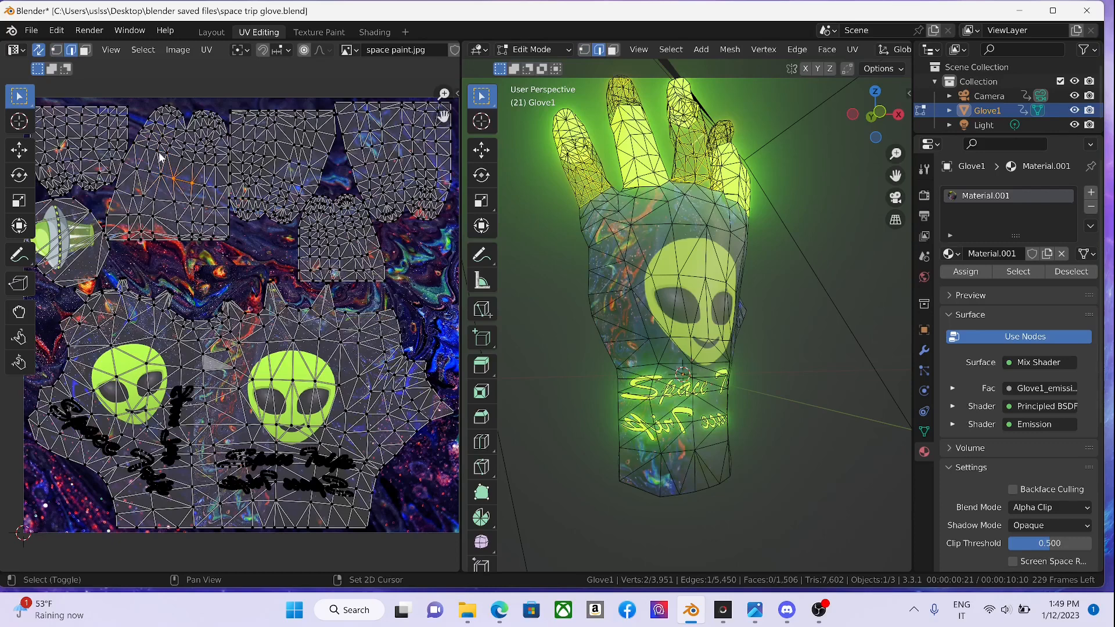
{"action": "key", "text": "ctrl+l"}
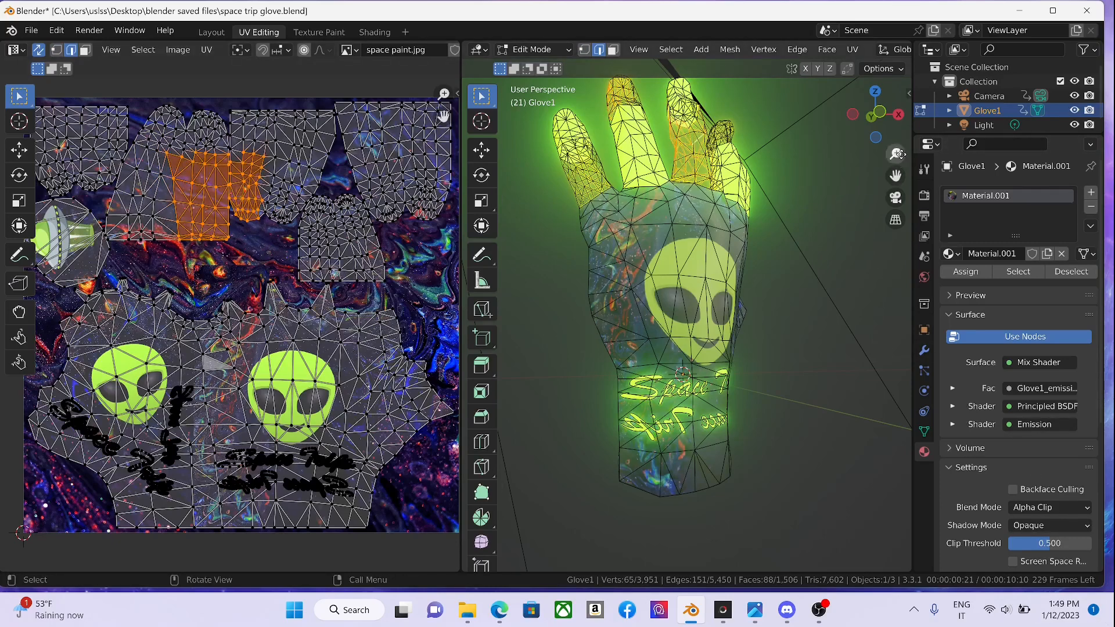
- Start the Shortcut VUr key display with Offset X 160 and Offset Y 140, and hide the viewport sidebar
{"action": "left_click_drag", "start_coordinate": [874, 91], "coordinate": [785, 116]}
{"action": "left_click", "coordinate": [904, 422]}
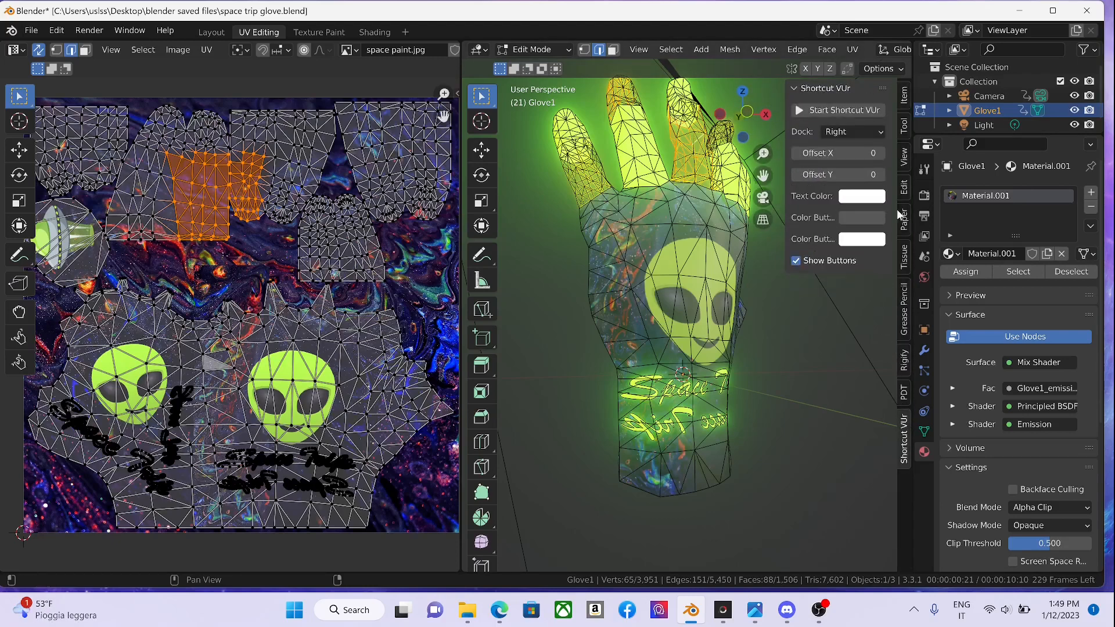
{"action": "left_click", "coordinate": [847, 113]}
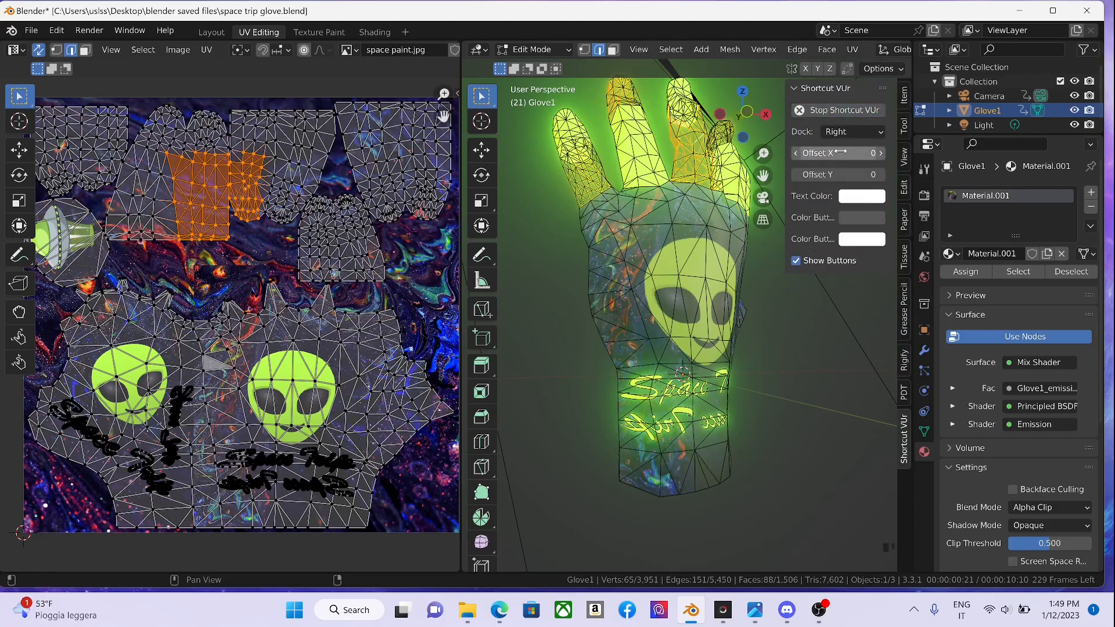
{"action": "mouse_move", "coordinate": [840, 152]}
{"action": "left_mouse_down"}
{"action": "mouse_move", "coordinate": [813, 153]}
{"action": "mouse_move", "coordinate": [879, 153]}
{"action": "mouse_move", "coordinate": [865, 174]}
{"action": "mouse_move", "coordinate": [880, 174]}
{"action": "mouse_move", "coordinate": [849, 171]}
{"action": "left_mouse_up"}
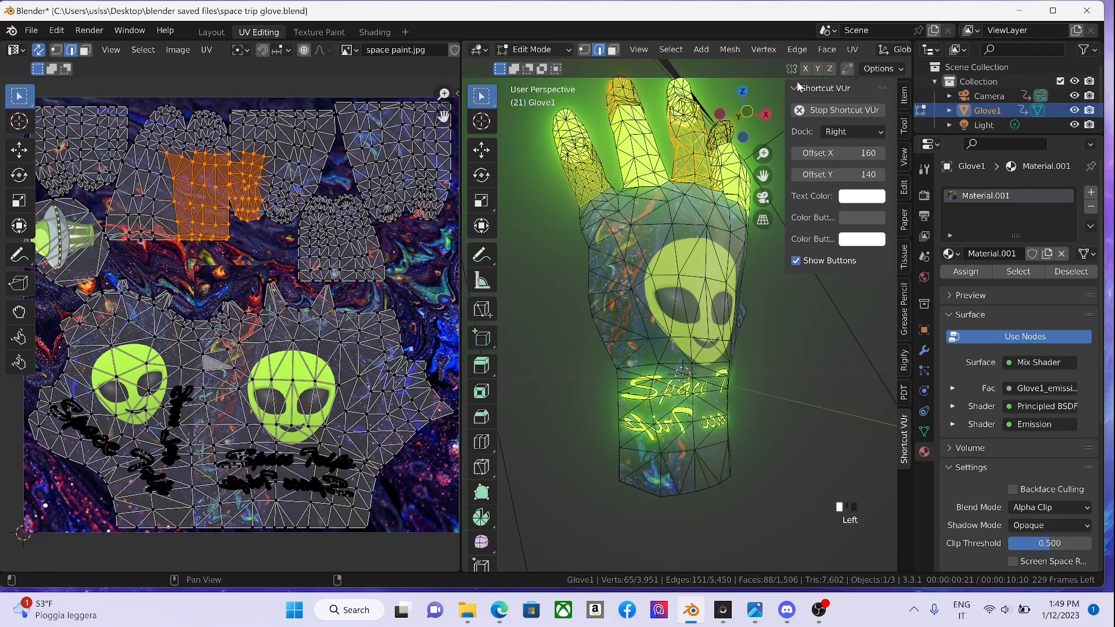
{"action": "left_click_drag", "start_coordinate": [783, 86], "coordinate": [898, 87]}
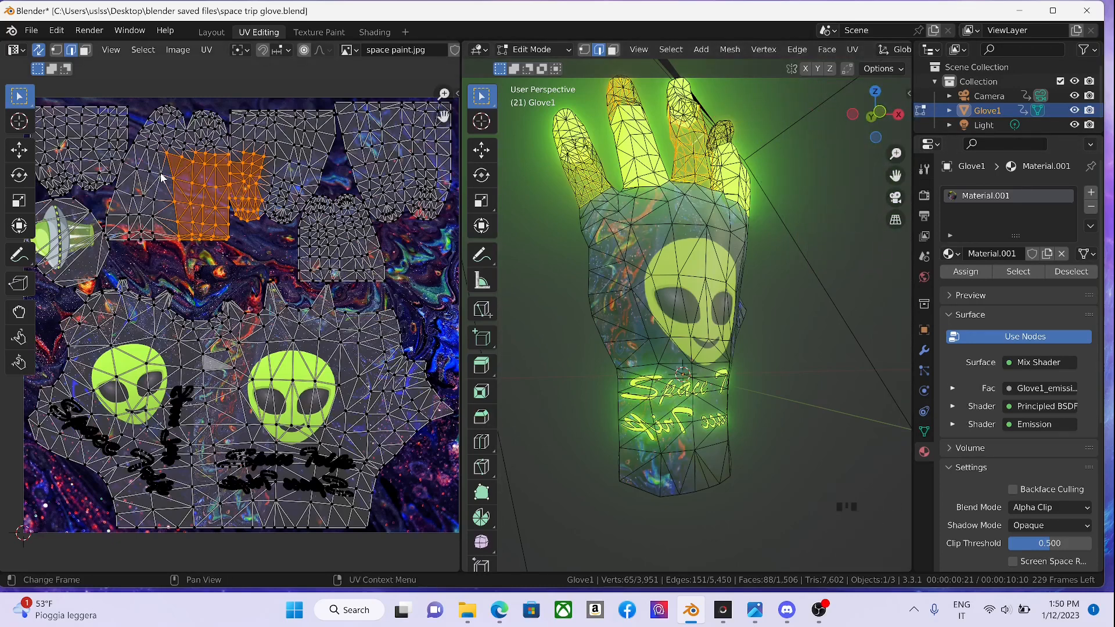
- Add more of the upper finger islands to the UV selection, then select only a single edge on the thumb island
{"action": "left_click_drag", "start_coordinate": [168, 129], "coordinate": [292, 233], "text": "shift"}
{"action": "left_click_drag", "start_coordinate": [217, 108], "coordinate": [325, 201], "text": "shift"}
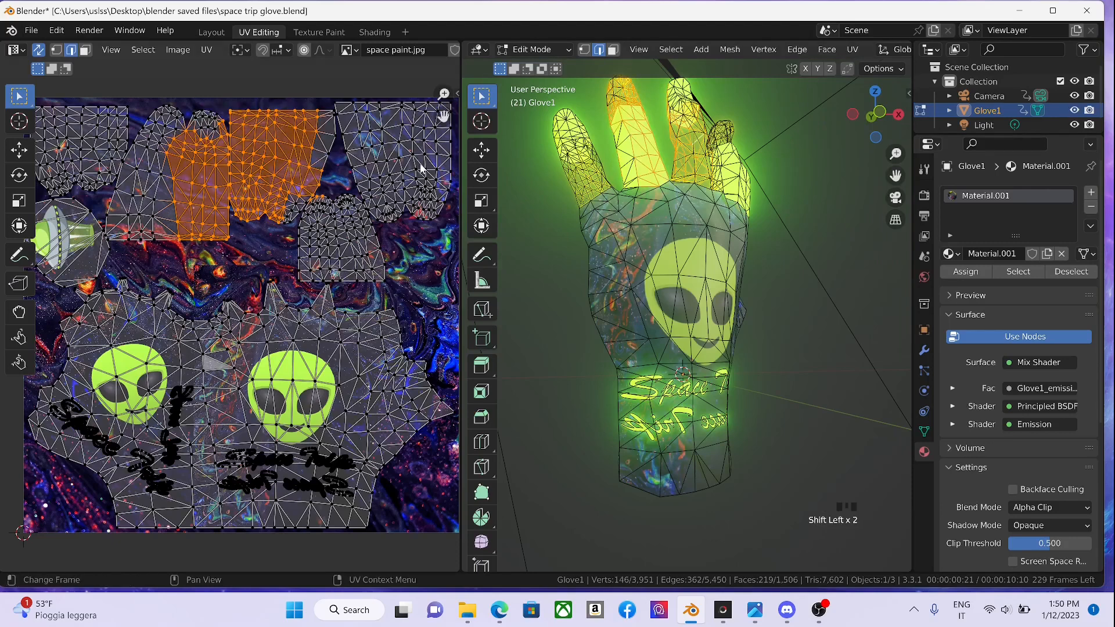
{"action": "left_click", "coordinate": [344, 272]}
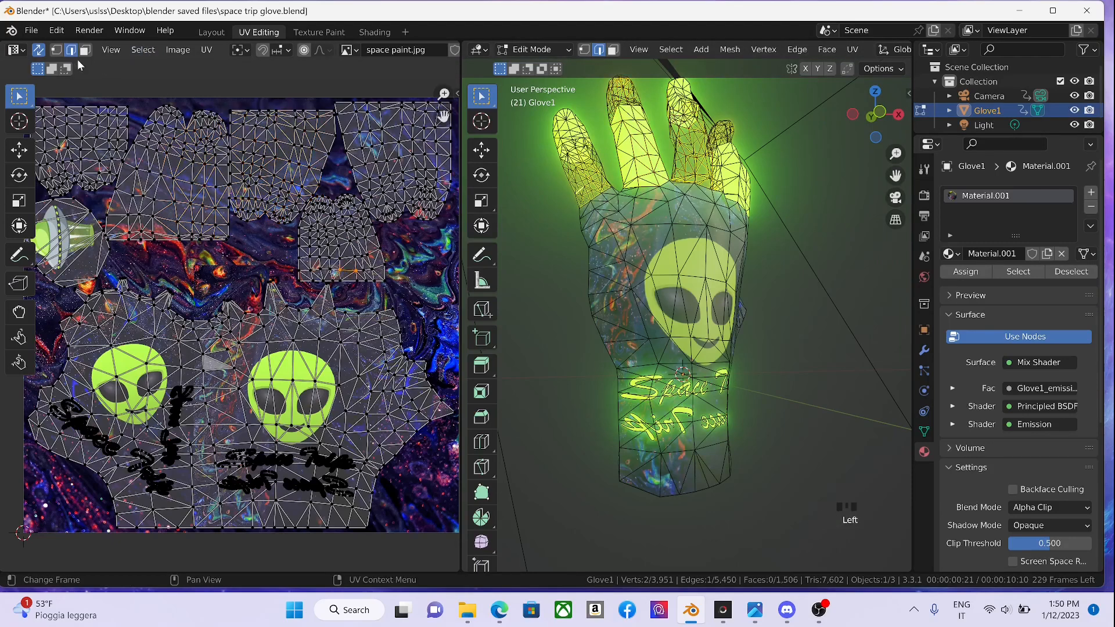
- Turn off UV Sync Selection and select the entire glove mesh to show its UVs
{"action": "left_click", "coordinate": [38, 49]}
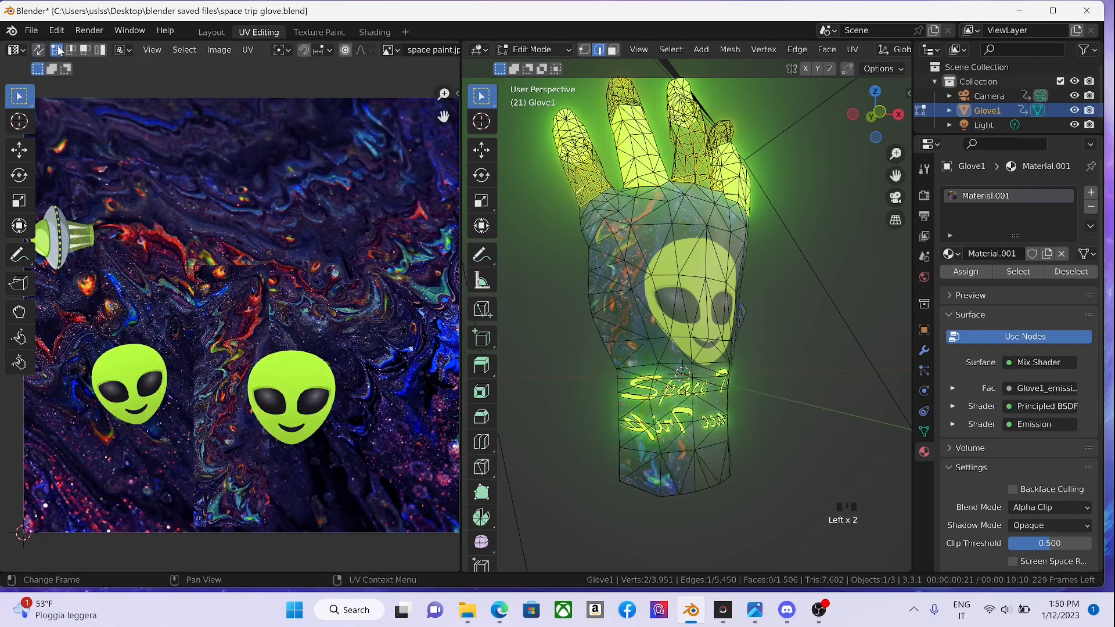
{"action": "middle_click_drag", "start_coordinate": [674, 302], "coordinate": [804, 203]}
{"action": "scroll", "coordinate": [627, 269], "scroll_direction": "down", "scroll_amount": 3}
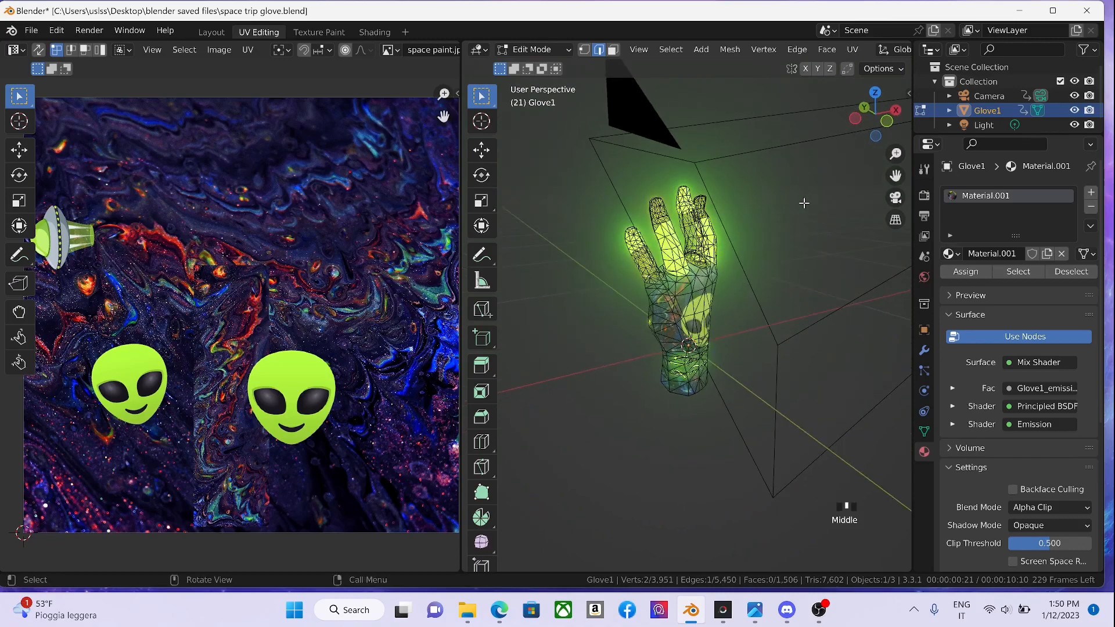
{"action": "middle_click_drag", "start_coordinate": [645, 325], "coordinate": [712, 328]}
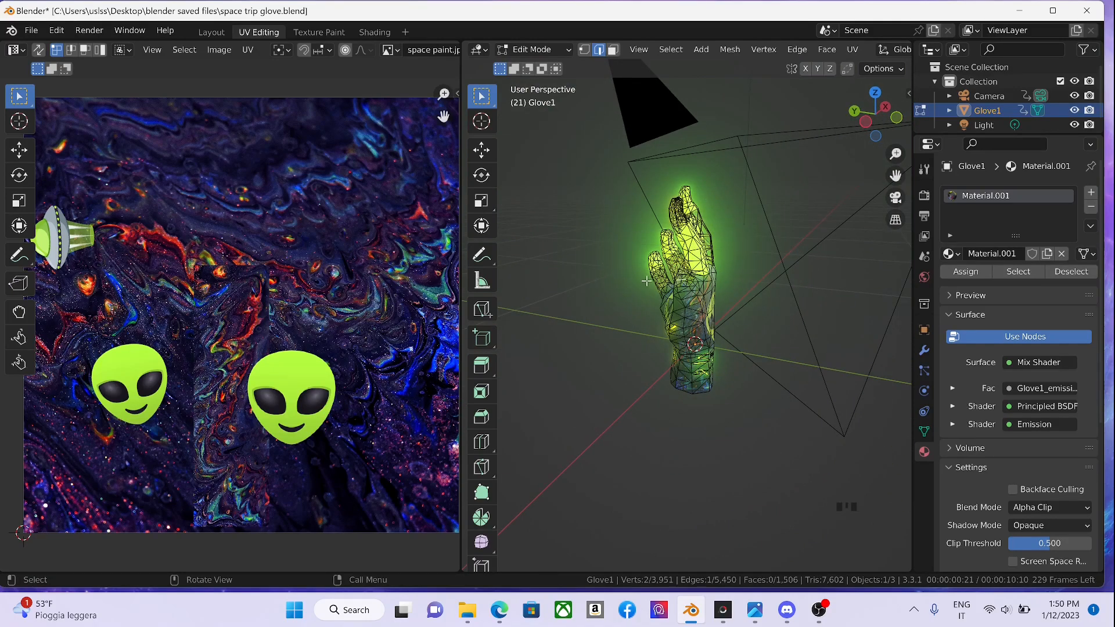
{"action": "key", "text": "a"}
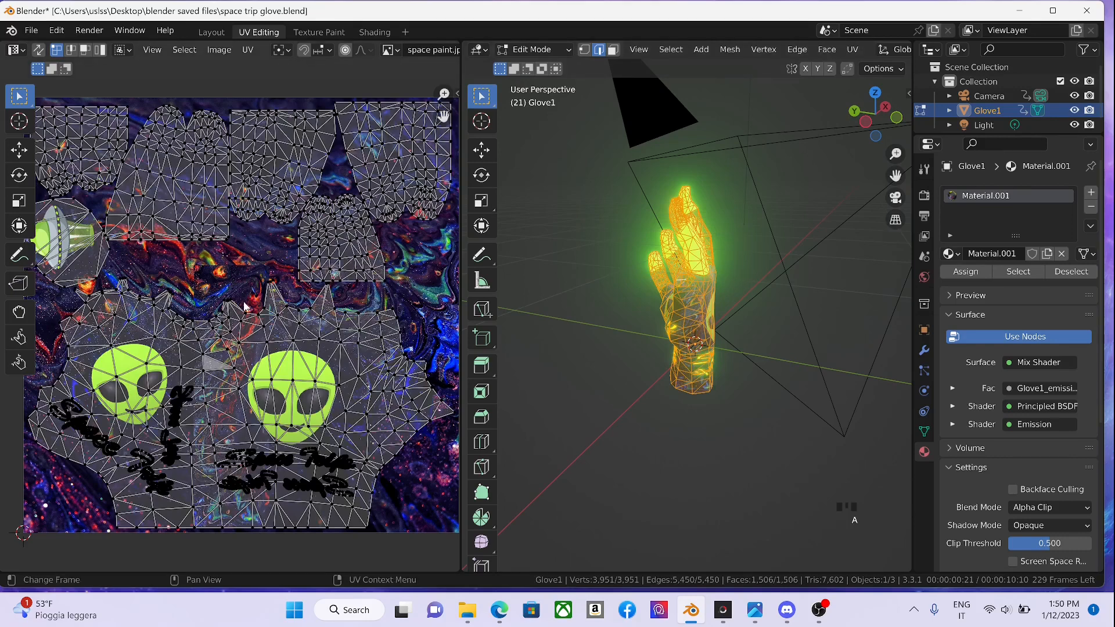
- Deselect the mesh, box-select the glove's palm and wrist area to show only its UVs, and clear that selection
{"action": "left_click", "coordinate": [565, 352]}
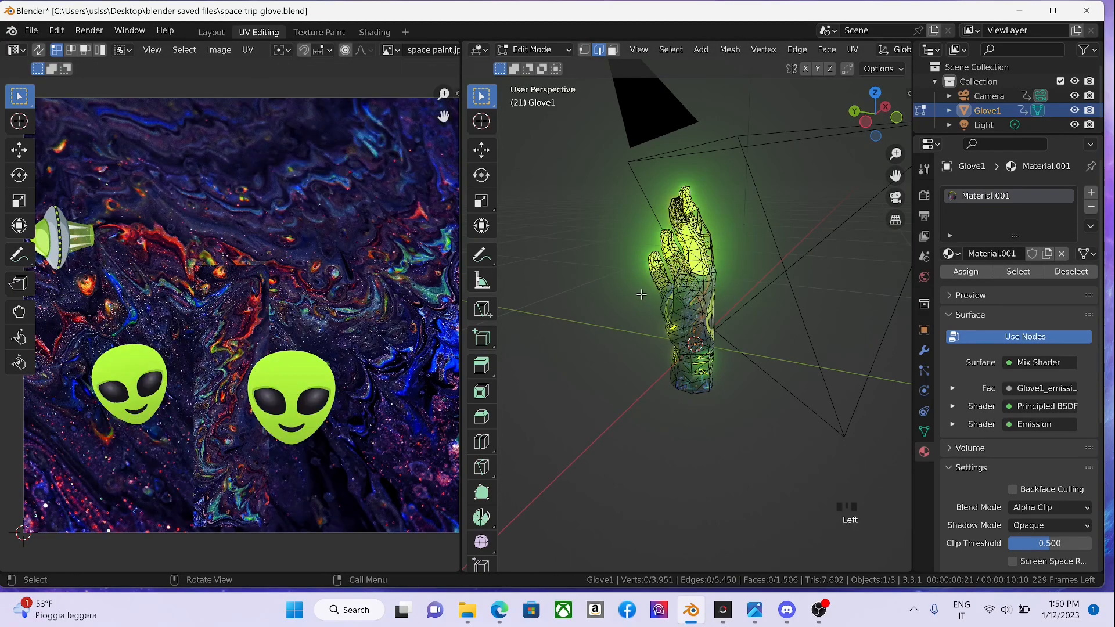
{"action": "left_click_drag", "start_coordinate": [633, 287], "coordinate": [737, 401]}
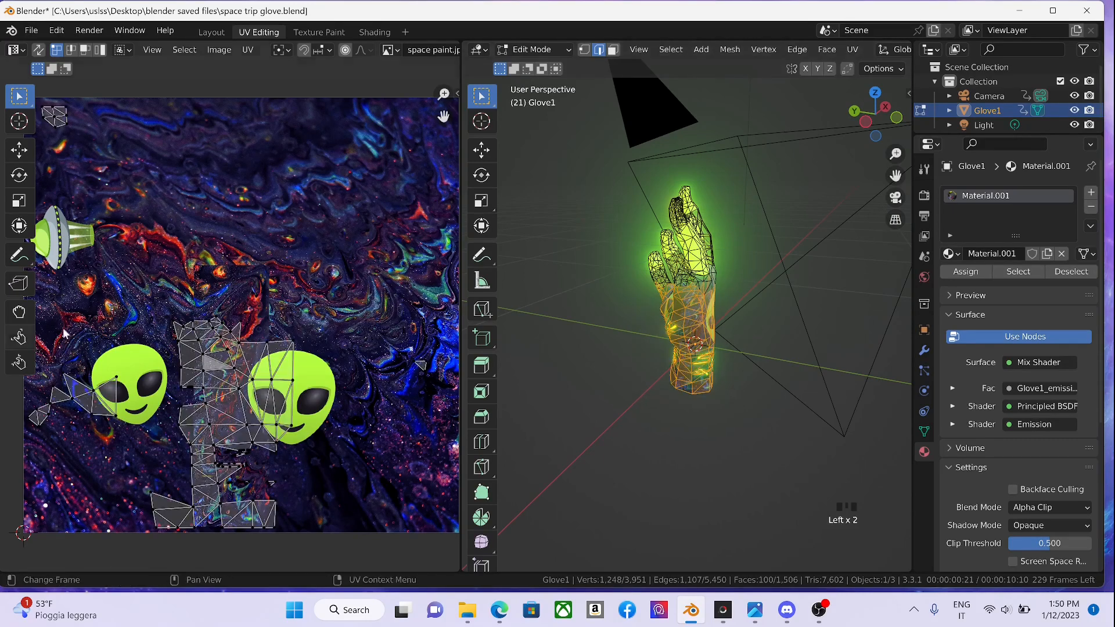
{"action": "left_click", "coordinate": [606, 306]}
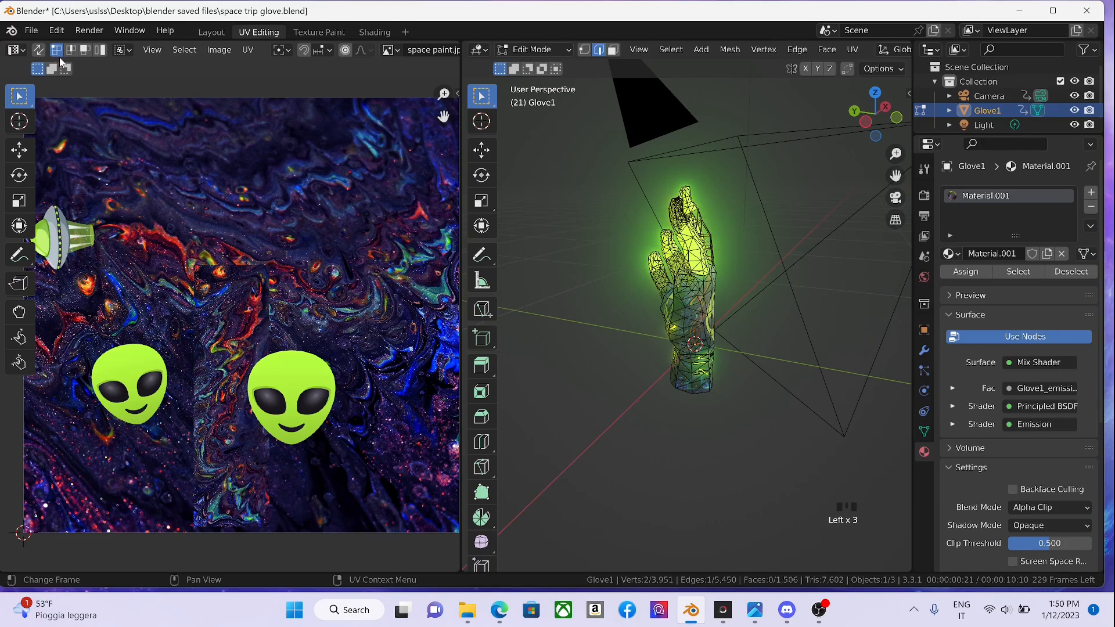
- Switch the mesh selection through vertex, edge and face modes, and box-select the palm faces in face mode
{"action": "left_click", "coordinate": [585, 50]}
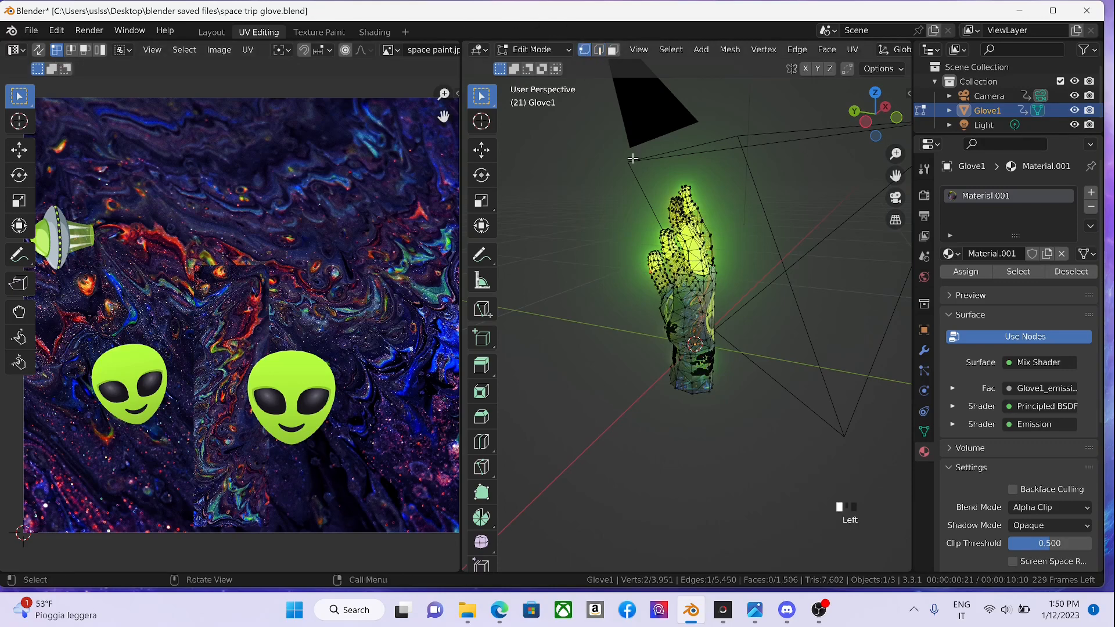
{"action": "left_click", "coordinate": [600, 50]}
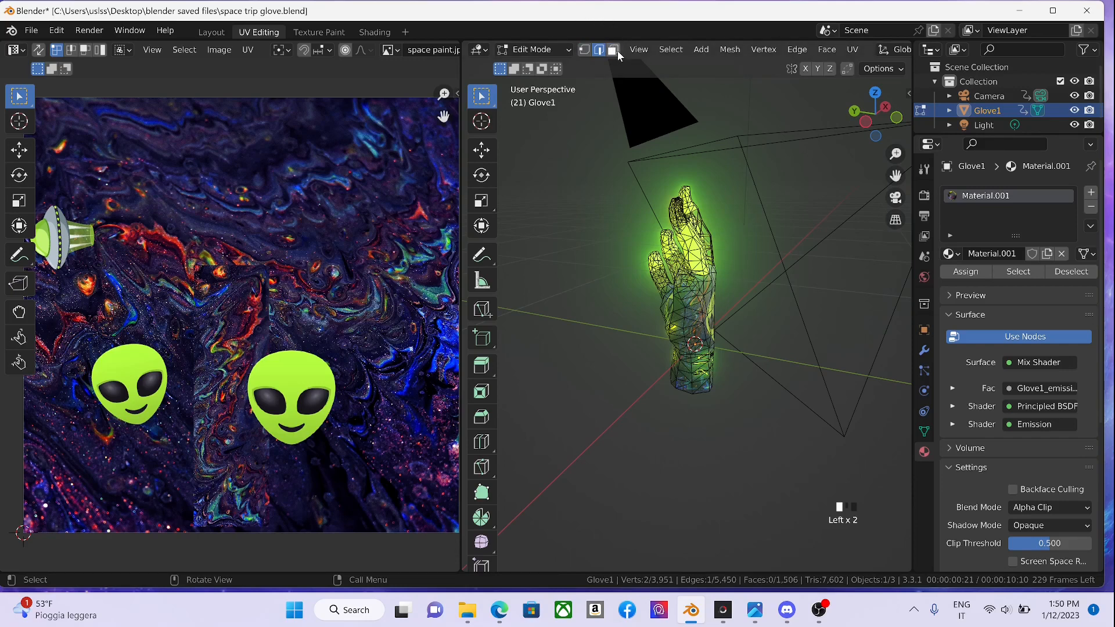
{"action": "left_click", "coordinate": [614, 50]}
{"action": "left_click_drag", "start_coordinate": [686, 266], "coordinate": [725, 336]}
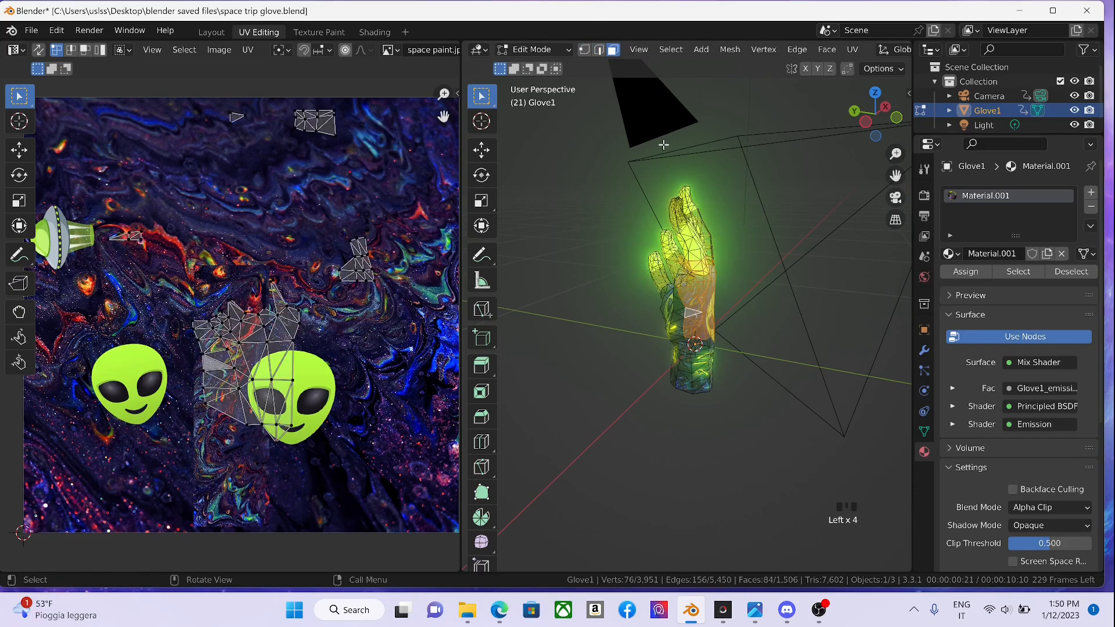
{"action": "key", "text": "2"}
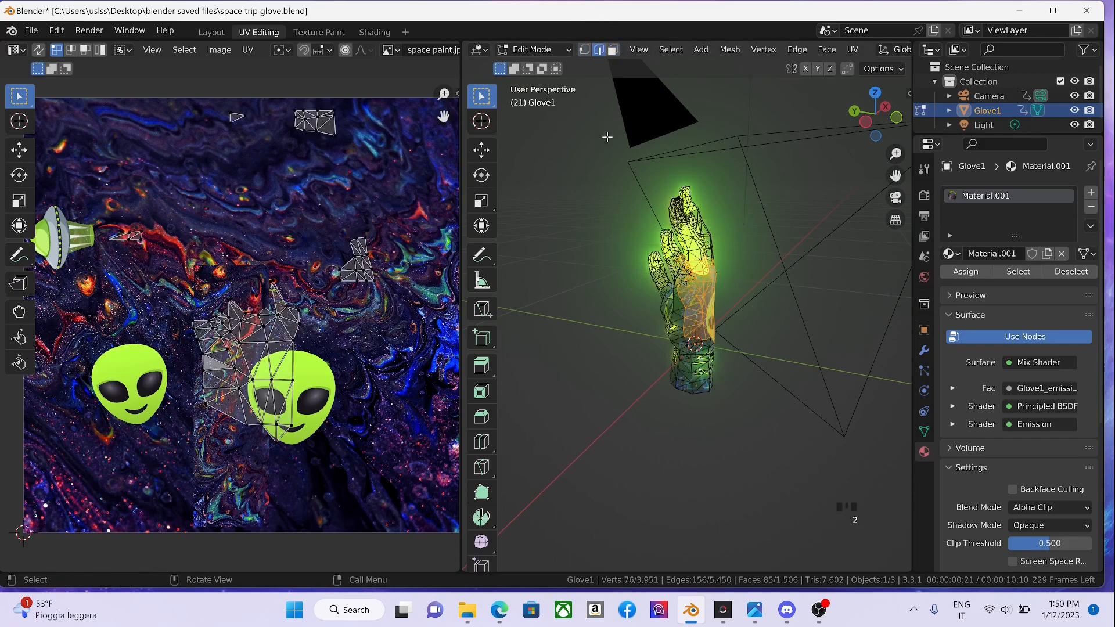
{"action": "key", "text": "3"}
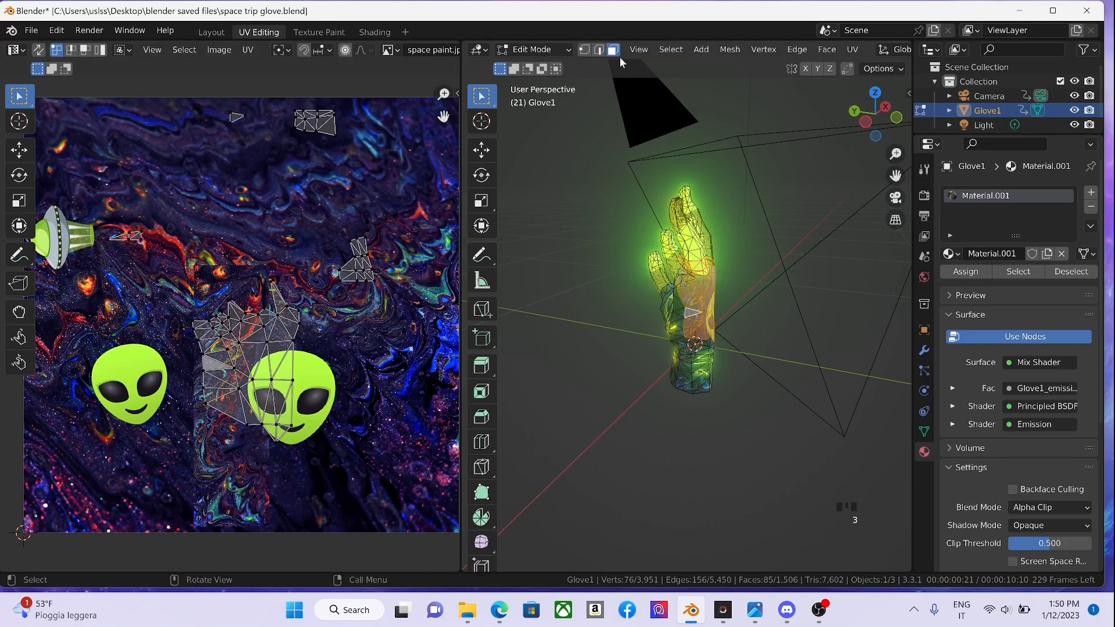
- Select the whole glove mesh and pick individual finger UV islands using the island selection mode
{"action": "key", "text": "3"}
{"action": "key", "text": "a"}
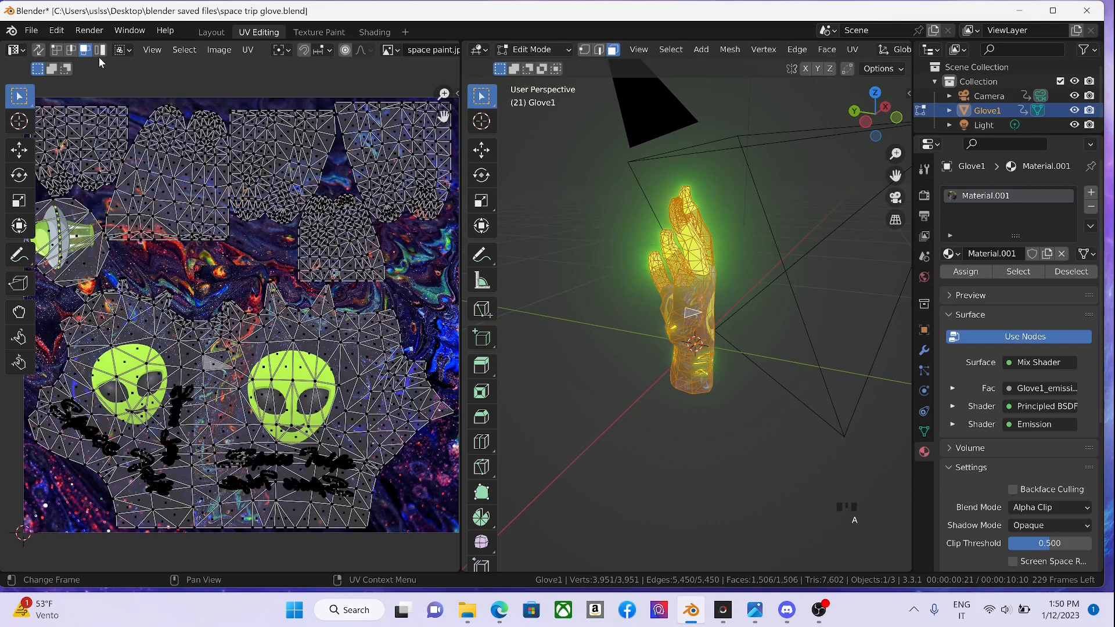
{"action": "key", "text": "4"}
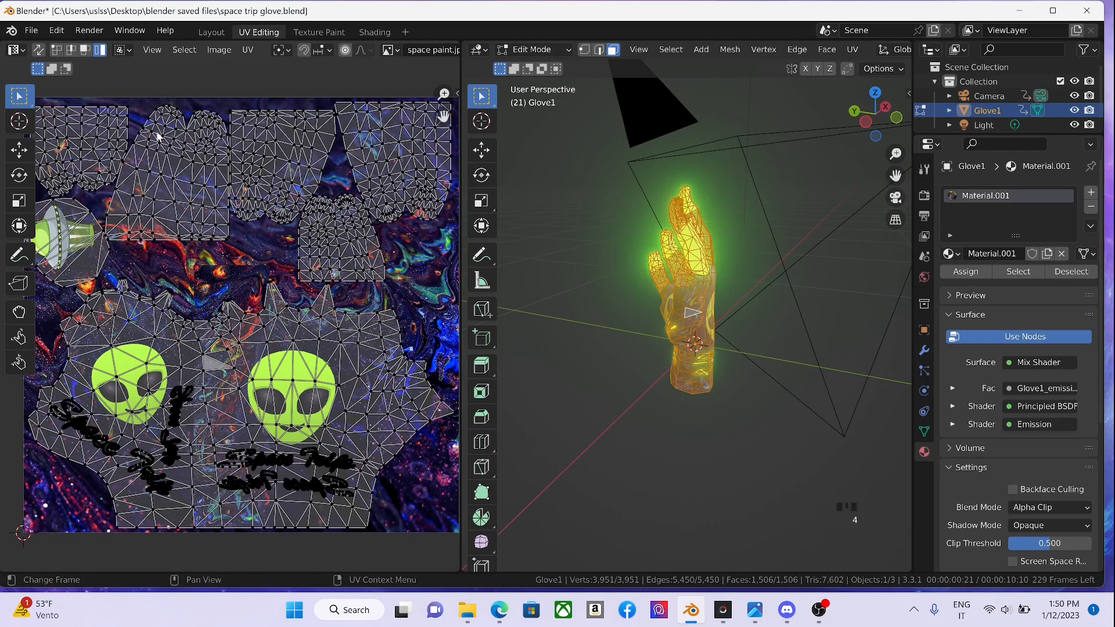
{"action": "left_click", "coordinate": [167, 154]}
{"action": "left_click", "coordinate": [293, 149]}
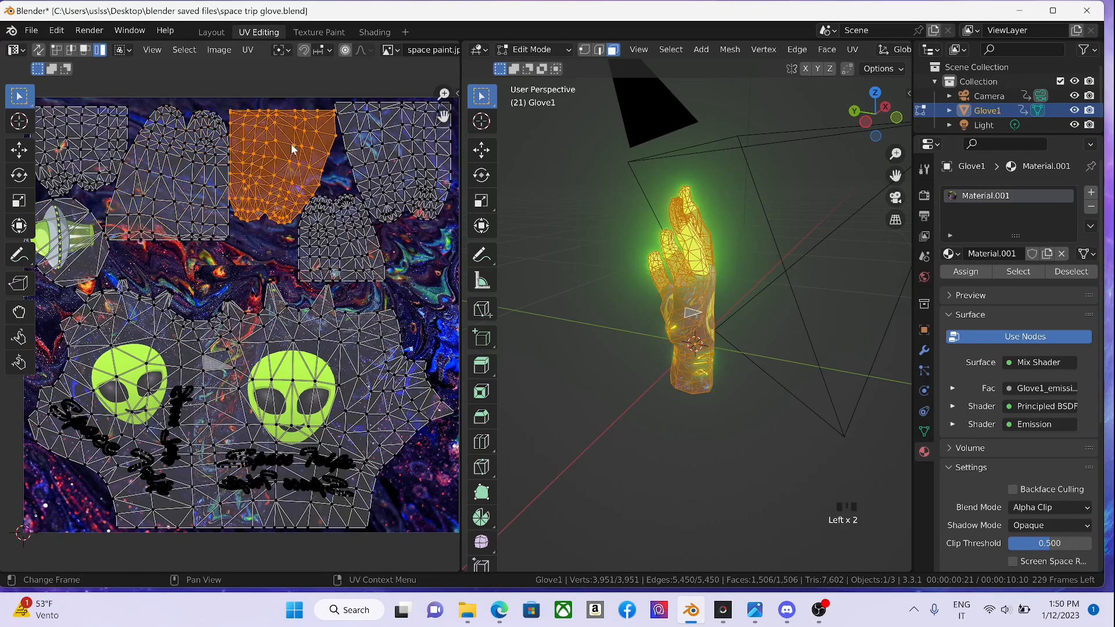
{"action": "left_click", "coordinate": [332, 239]}
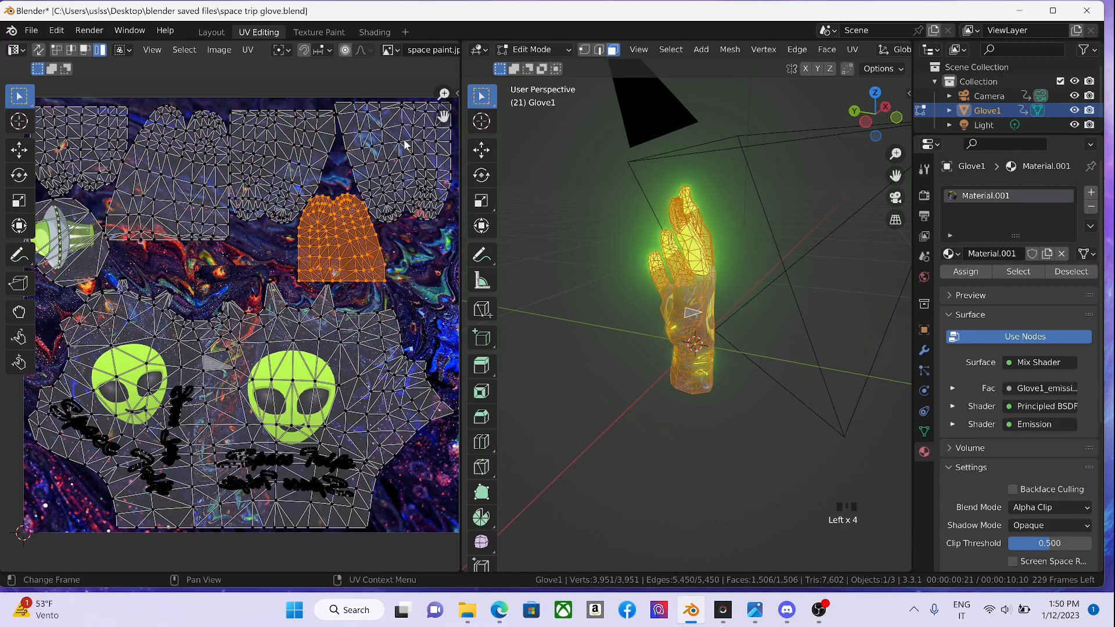
- Activate the Tweak tool in the UV editor and try moving the selected finger island with it
{"action": "left_click", "coordinate": [19, 254]}
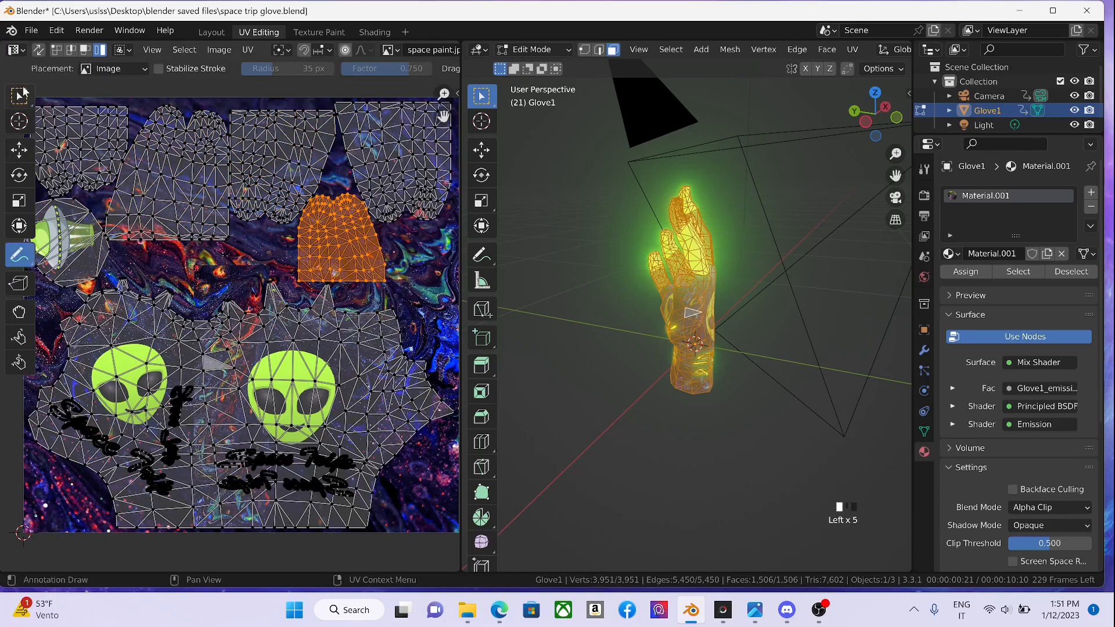
{"action": "left_click", "coordinate": [22, 95]}
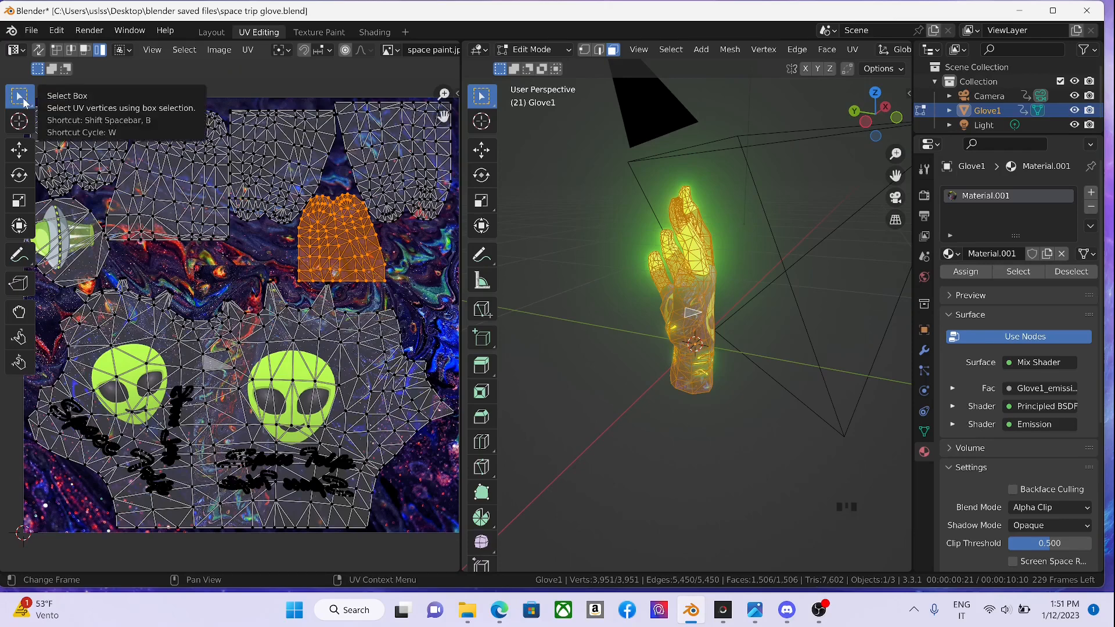
{"action": "left_click", "coordinate": [24, 102]}
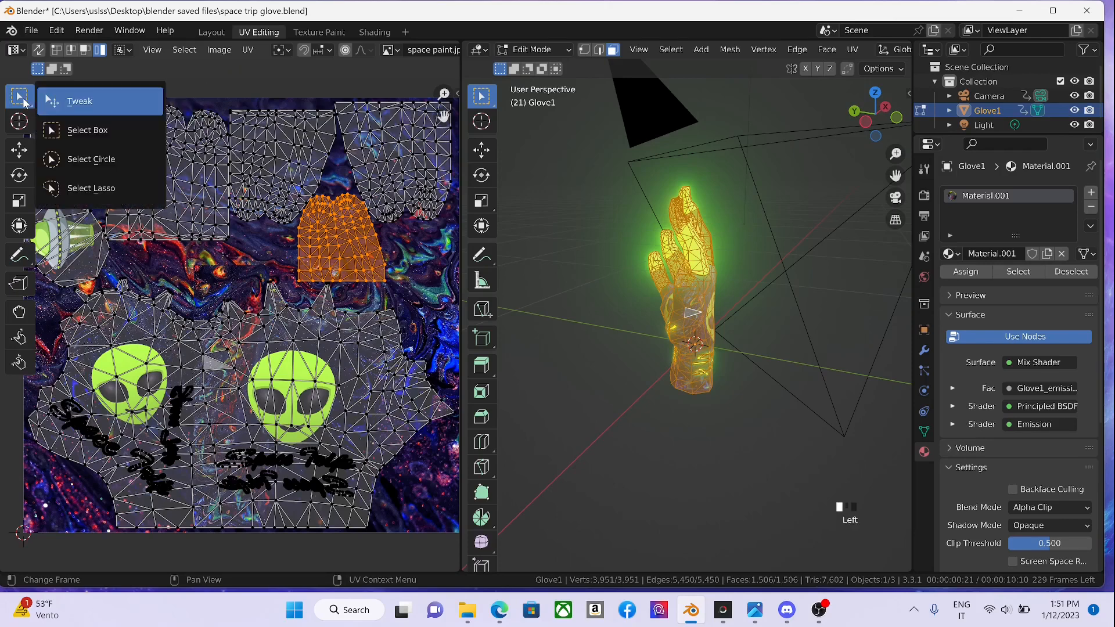
{"action": "left_click", "coordinate": [88, 103]}
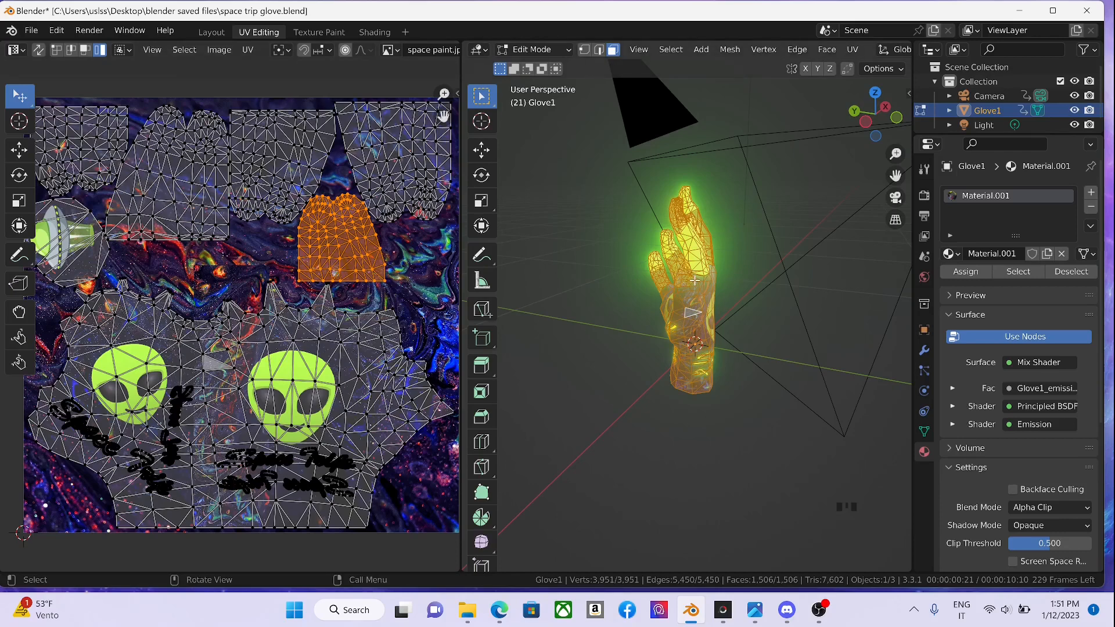
{"action": "left_click_drag", "start_coordinate": [355, 238], "coordinate": [329, 225]}
- Set the 3D viewport's selection tool to Tweak, try moving one glove face, and cancel the move
{"action": "left_click_drag", "start_coordinate": [481, 96], "coordinate": [526, 98]}
{"action": "left_click", "coordinate": [688, 275]}
{"action": "left_click_drag", "start_coordinate": [688, 275], "coordinate": [582, 215]}
{"action": "key", "text": "Escape"}
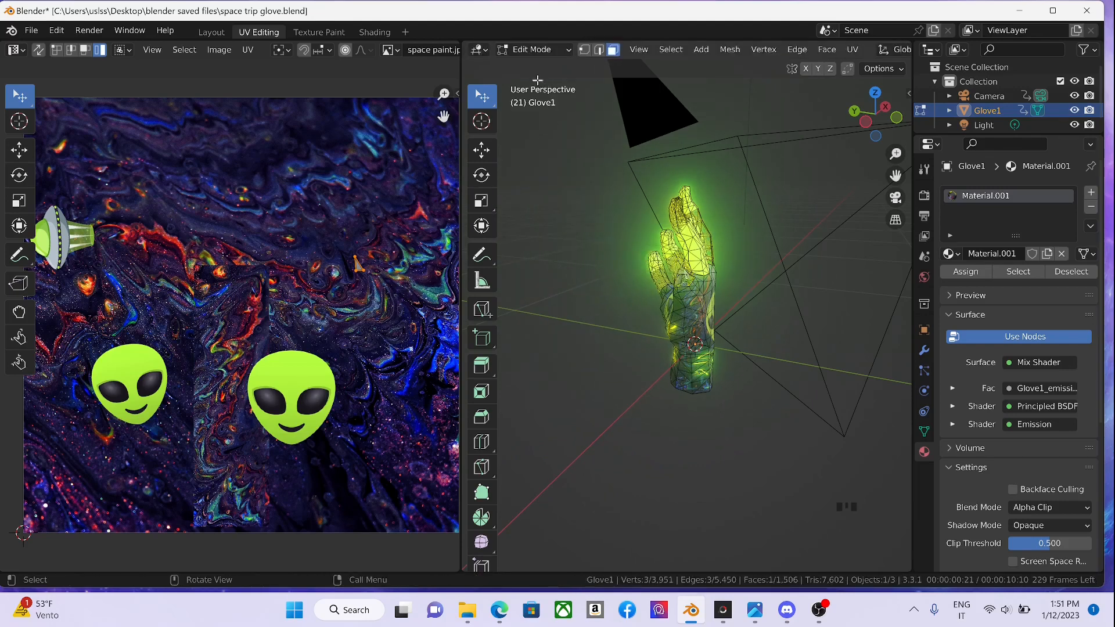
- Set the 3D viewport's selection tool to Select Box and box-select the glove from the fingers down to the wrist
{"action": "left_click", "coordinate": [488, 100]}
{"action": "left_click", "coordinate": [489, 102]}
{"action": "left_click", "coordinate": [490, 105]}
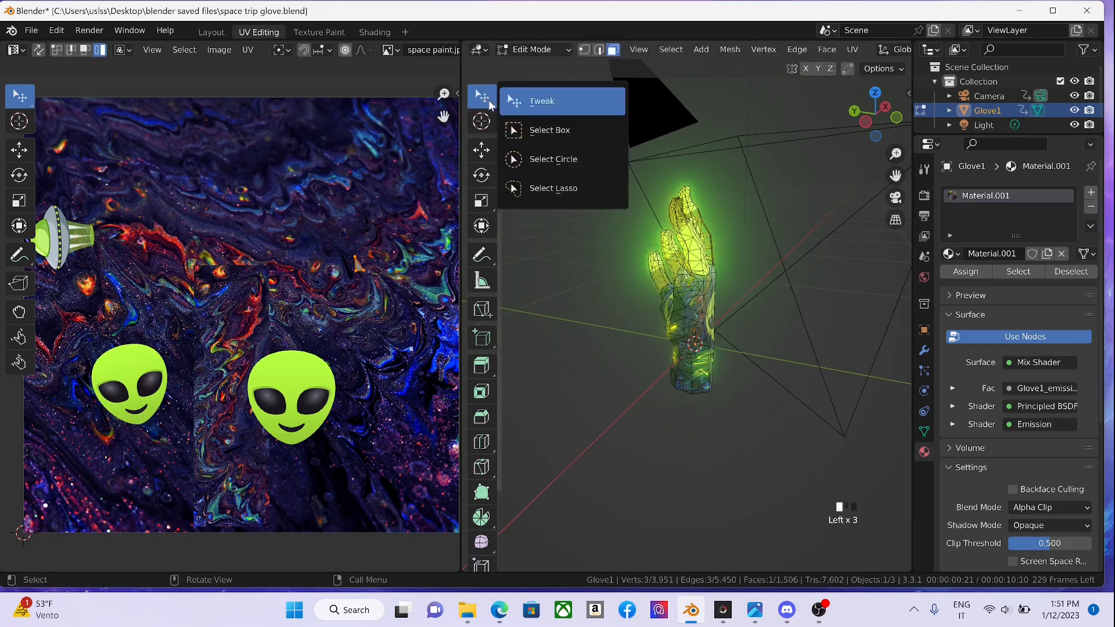
{"action": "left_click", "coordinate": [556, 131]}
{"action": "left_click_drag", "start_coordinate": [631, 202], "coordinate": [765, 378]}
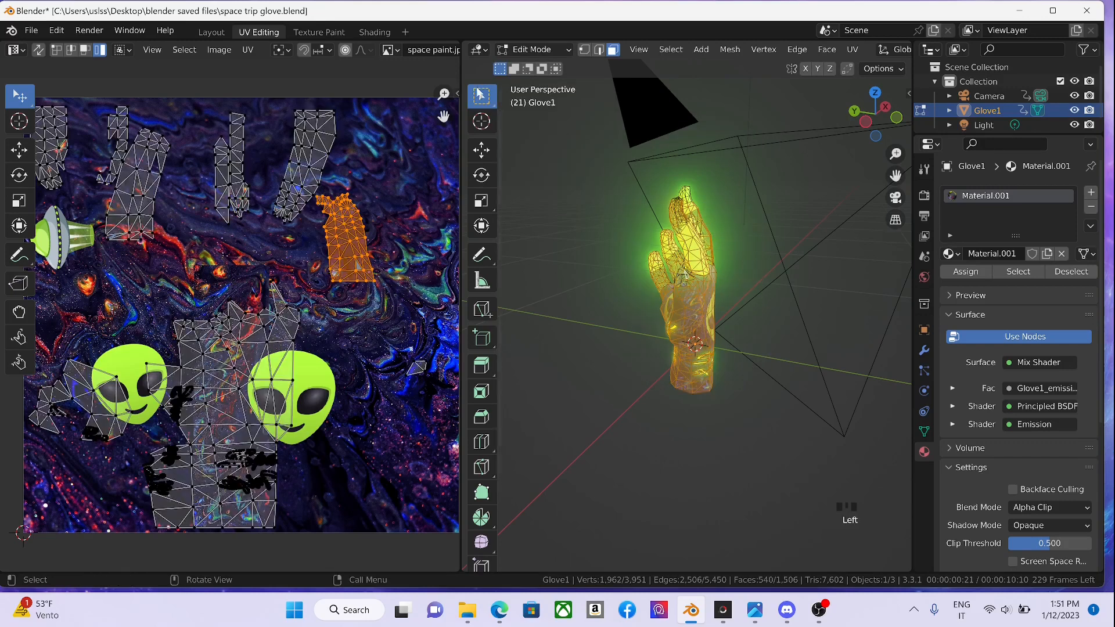
- Set the 3D viewport's selection tool to Select Circle and brush-select the glove's wrist and palm faces
{"action": "left_click", "coordinate": [490, 103]}
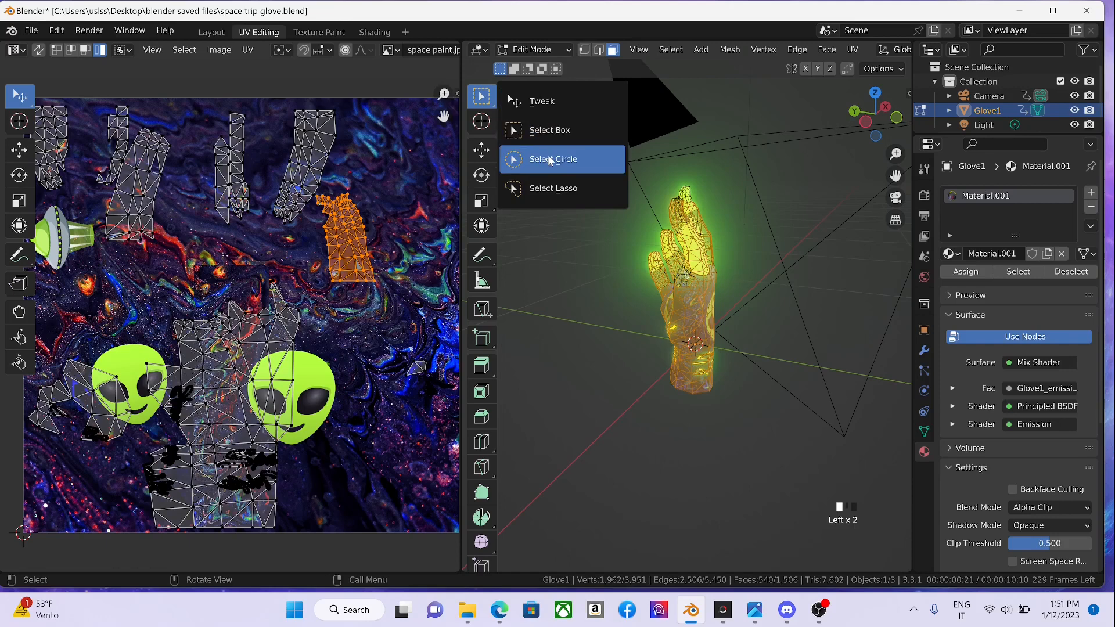
{"action": "left_click", "coordinate": [546, 156]}
{"action": "left_click", "coordinate": [610, 334]}
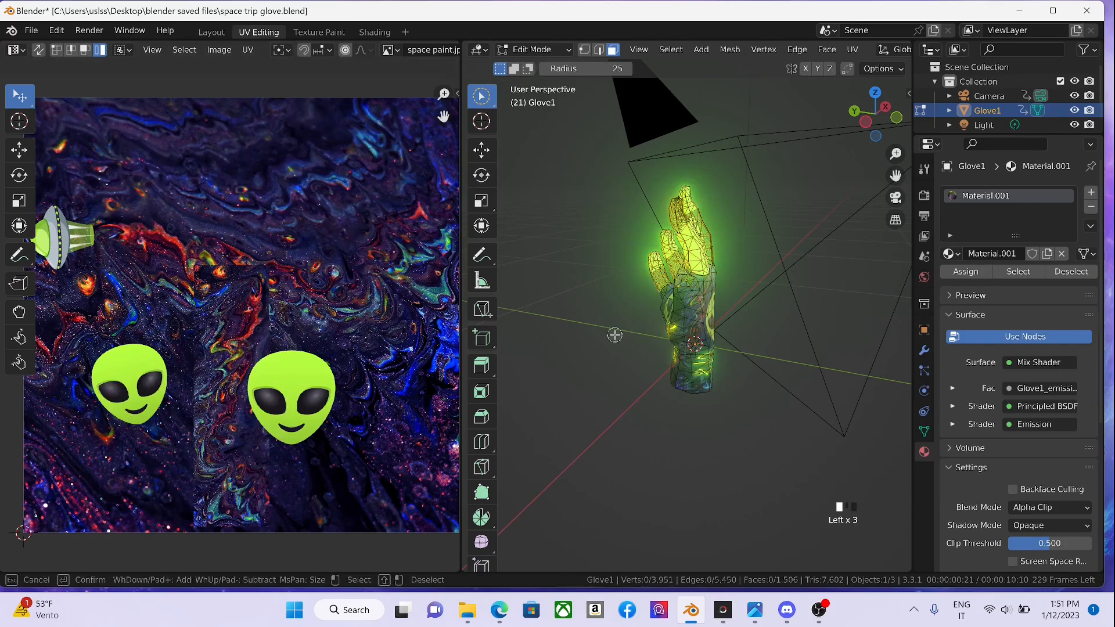
{"action": "mouse_move", "coordinate": [645, 340]}
{"action": "left_mouse_down"}
{"action": "mouse_move", "coordinate": [665, 325]}
{"action": "mouse_move", "coordinate": [691, 331]}
{"action": "mouse_move", "coordinate": [694, 363]}
{"action": "mouse_move", "coordinate": [681, 377]}
{"action": "mouse_move", "coordinate": [703, 380]}
{"action": "mouse_move", "coordinate": [696, 308]}
{"action": "mouse_move", "coordinate": [708, 319]}
{"action": "mouse_move", "coordinate": [677, 317]}
{"action": "mouse_move", "coordinate": [698, 292]}
{"action": "left_mouse_up"}
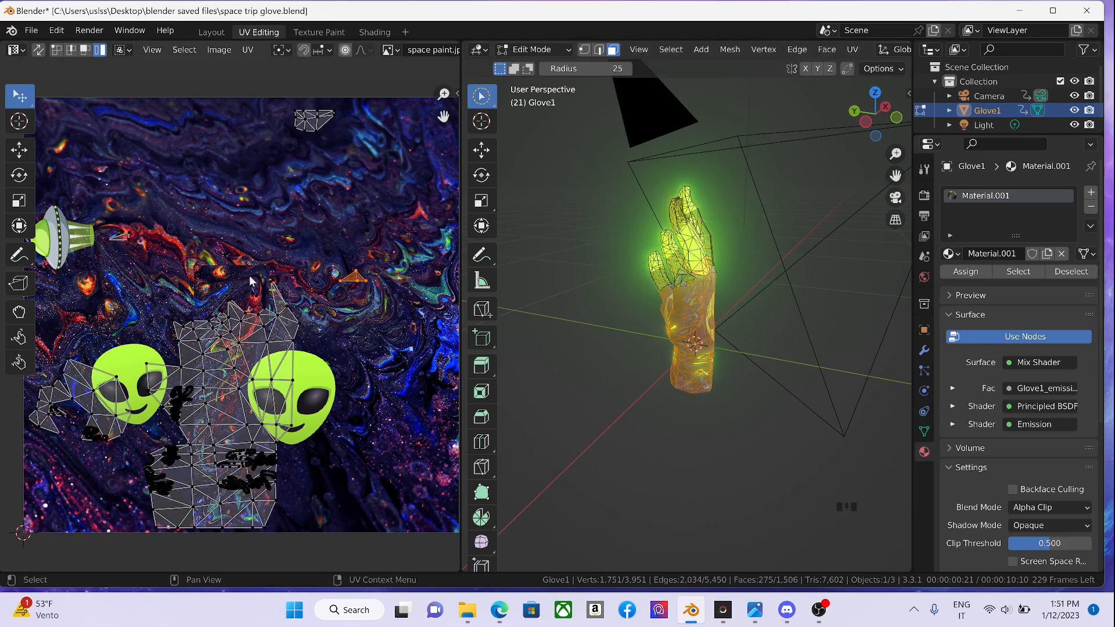
- Turn on UV sync selection and try moving a single UV face with the Tweak tool, cancelling the move
{"action": "left_click", "coordinate": [38, 50]}
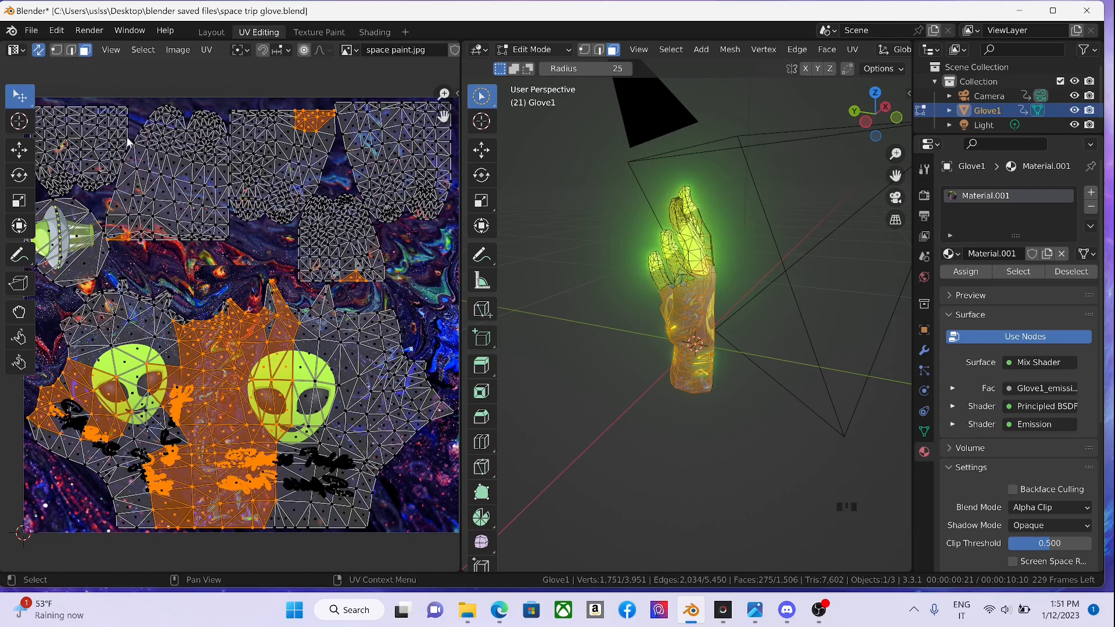
{"action": "left_click_drag", "start_coordinate": [145, 124], "coordinate": [177, 278]}
{"action": "right_click", "coordinate": [177, 279]}
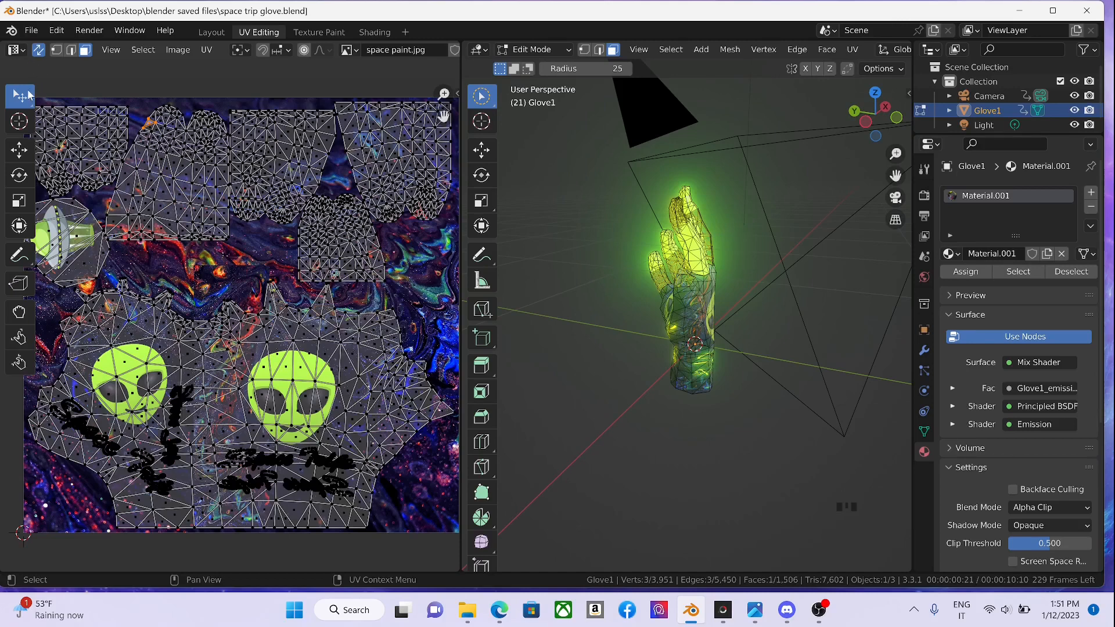
- Set the UV editor's selection tool to Select Circle and brush-select a band of faces across the middle finger's UV island
{"action": "left_click", "coordinate": [29, 95]}
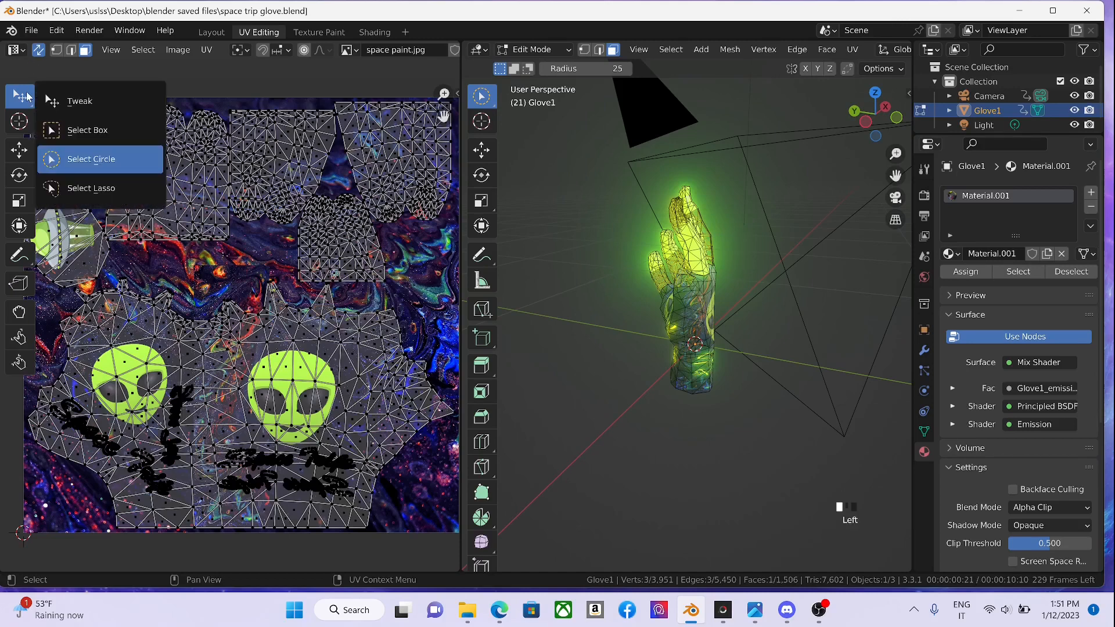
{"action": "left_click", "coordinate": [101, 159]}
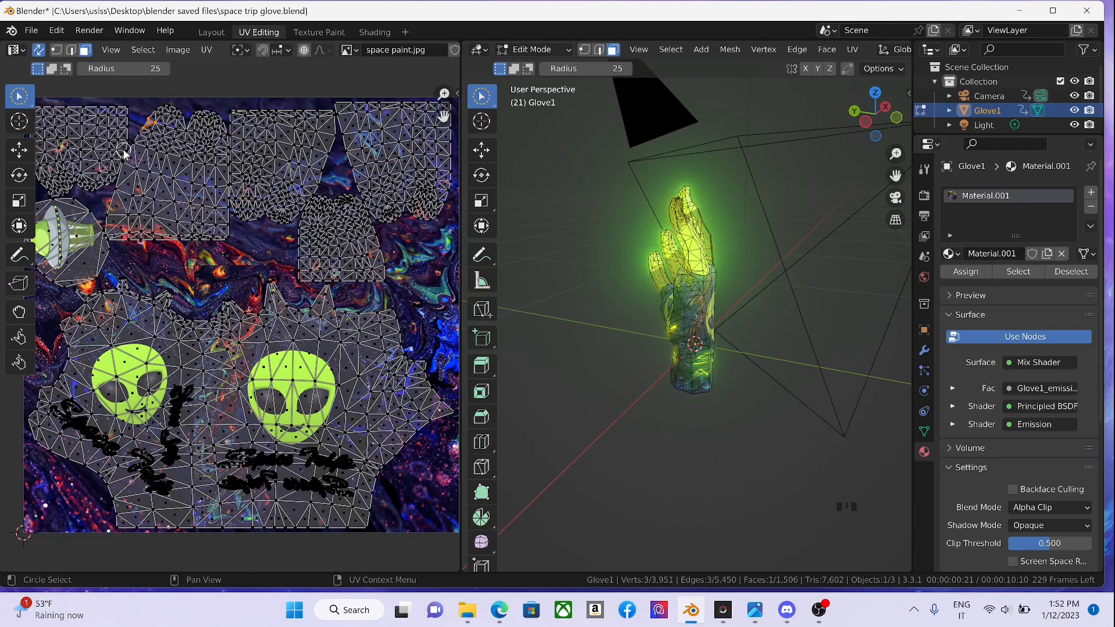
{"action": "mouse_move", "coordinate": [124, 152]}
{"action": "left_mouse_down"}
{"action": "mouse_move", "coordinate": [220, 178]}
{"action": "mouse_move", "coordinate": [196, 170]}
{"action": "left_mouse_up"}
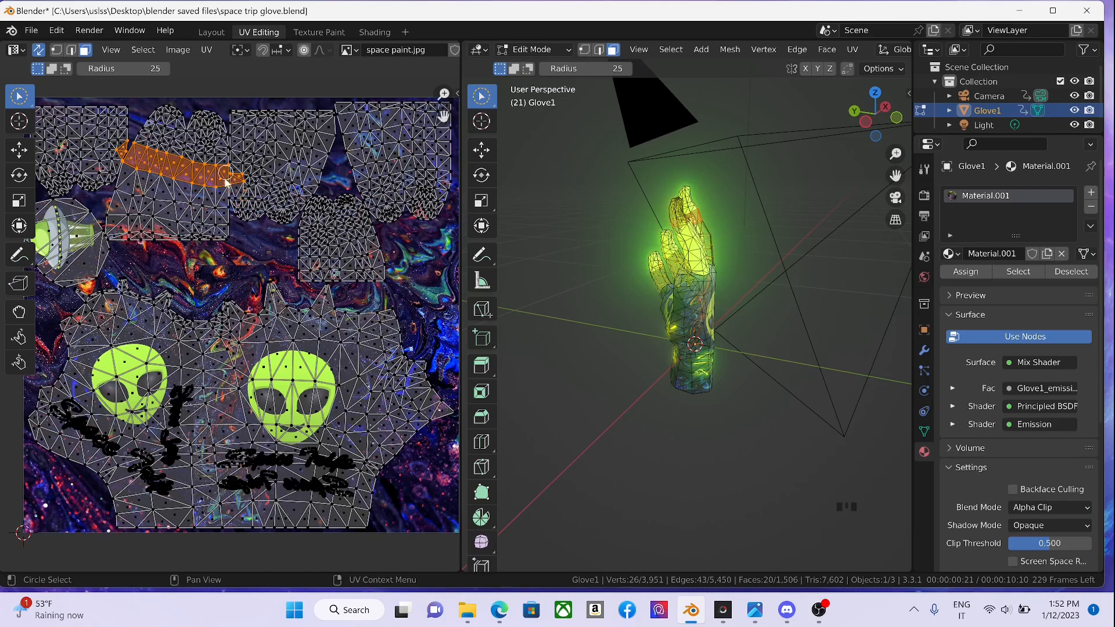
- Turn off Bloom in the Eevee render settings so the selected faces on the glove can be examined without glow
{"action": "middle_click_drag", "start_coordinate": [716, 200], "coordinate": [802, 151]}
{"action": "scroll", "coordinate": [686, 216], "scroll_direction": "up", "scroll_amount": 5}
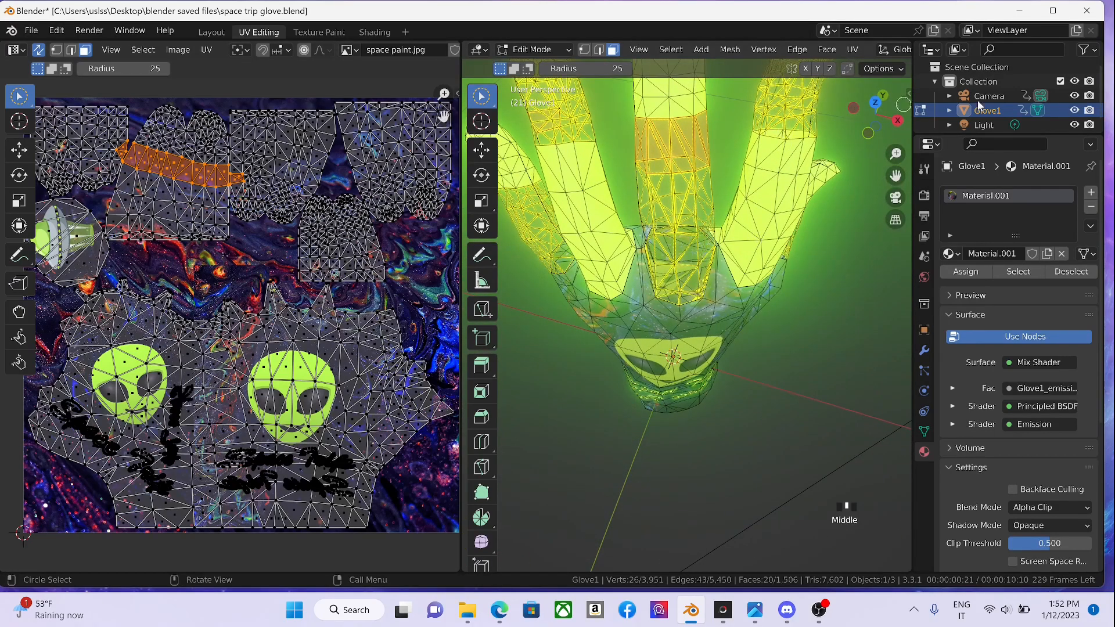
{"action": "left_click", "coordinate": [924, 195]}
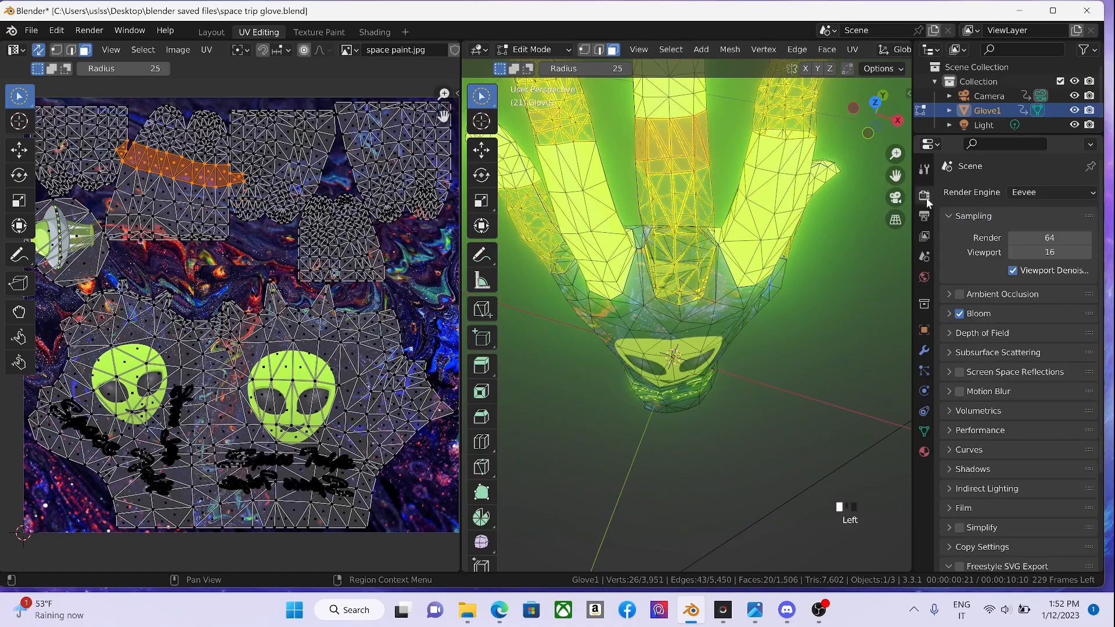
{"action": "left_click", "coordinate": [960, 313]}
{"action": "middle_click_drag", "start_coordinate": [744, 93], "coordinate": [685, 174]}
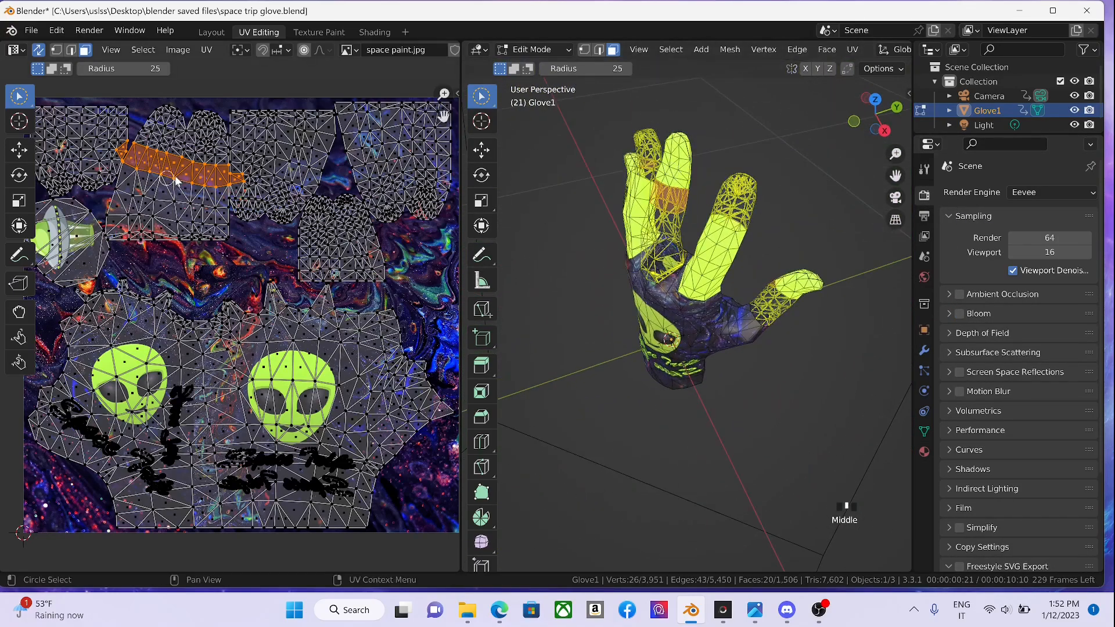
- Circle-select a strip near the tip of the middle finger's UV island, then the alien face area on the glove in the 3D viewport
{"action": "left_click_drag", "start_coordinate": [148, 125], "coordinate": [228, 148]}
{"action": "mouse_move", "coordinate": [718, 166]}
{"action": "middle_mouse_down"}
{"action": "mouse_move", "coordinate": [651, 158]}
{"action": "mouse_move", "coordinate": [722, 198]}
{"action": "middle_mouse_up"}
{"action": "middle_click_drag", "start_coordinate": [684, 198], "coordinate": [833, 67]}
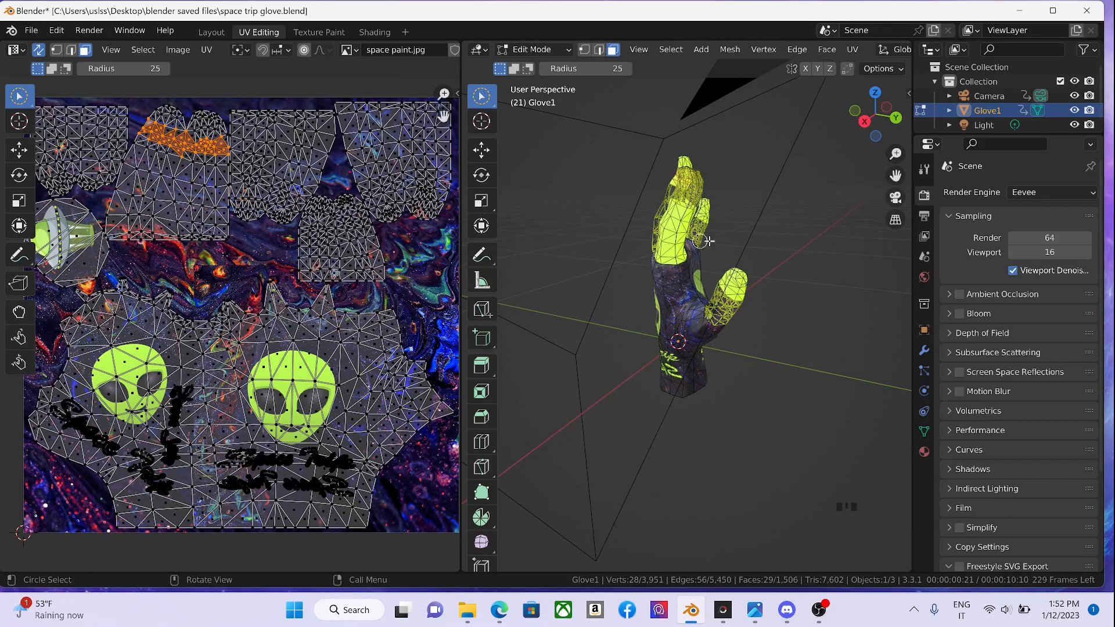
{"action": "middle_click_drag", "start_coordinate": [737, 239], "coordinate": [869, 239]}
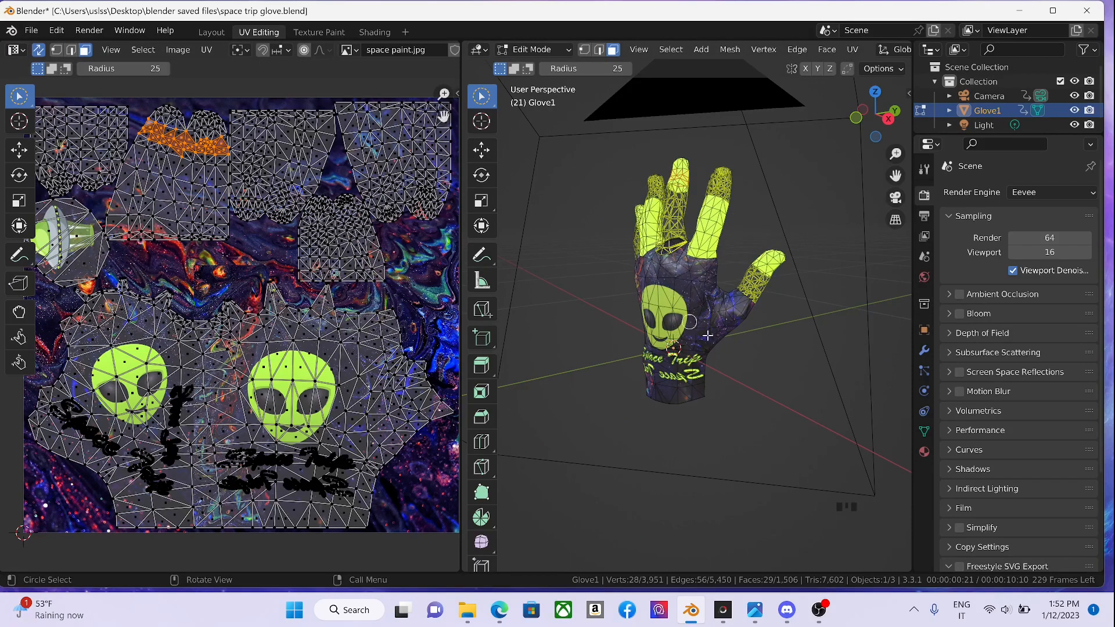
{"action": "middle_click_drag", "start_coordinate": [707, 336], "coordinate": [741, 328]}
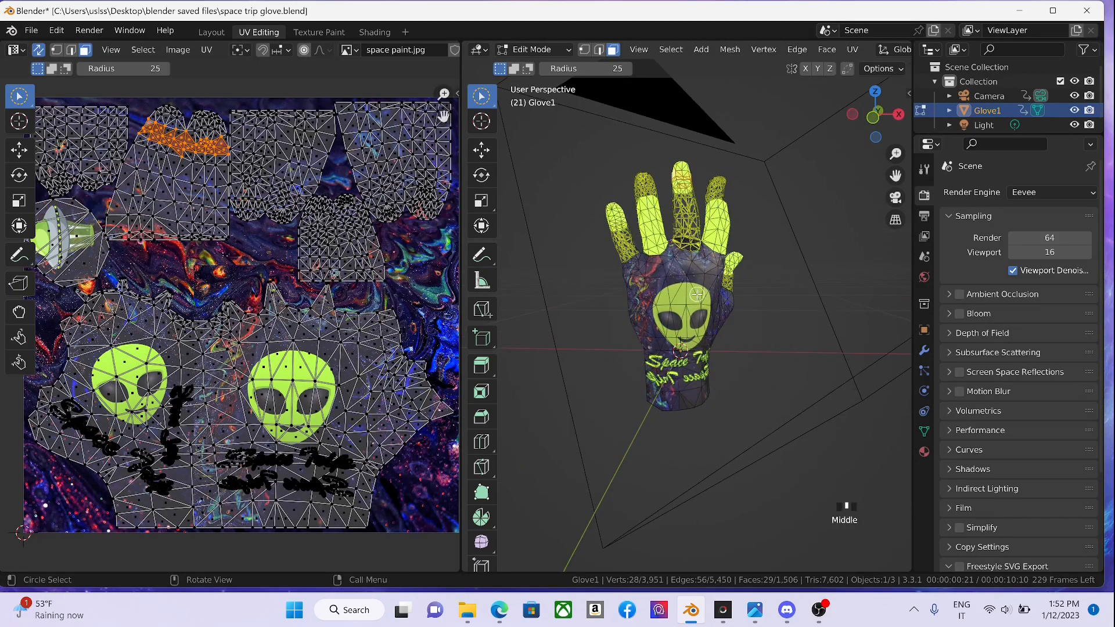
{"action": "mouse_move", "coordinate": [697, 294]}
{"action": "left_mouse_down"}
{"action": "mouse_move", "coordinate": [674, 332]}
{"action": "mouse_move", "coordinate": [680, 342]}
{"action": "left_mouse_up"}
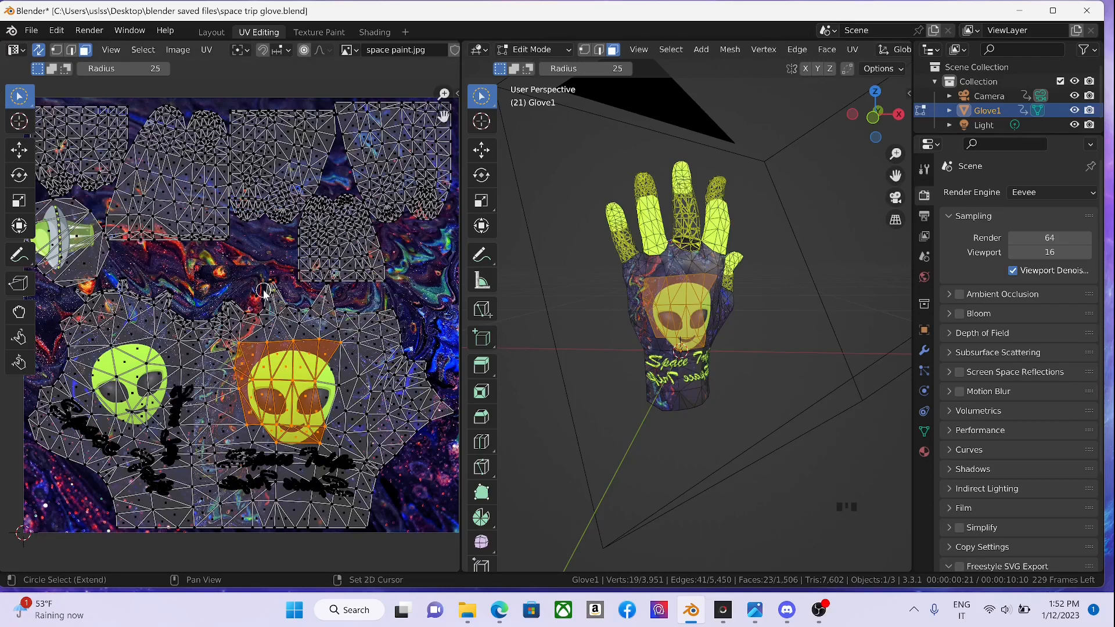
- Switch the UV editor to Select Box, box-select the lower part of the middle finger's island, and return to Select Circle
{"action": "key", "text": "shift+space"}
{"action": "key", "text": "shift+space"}
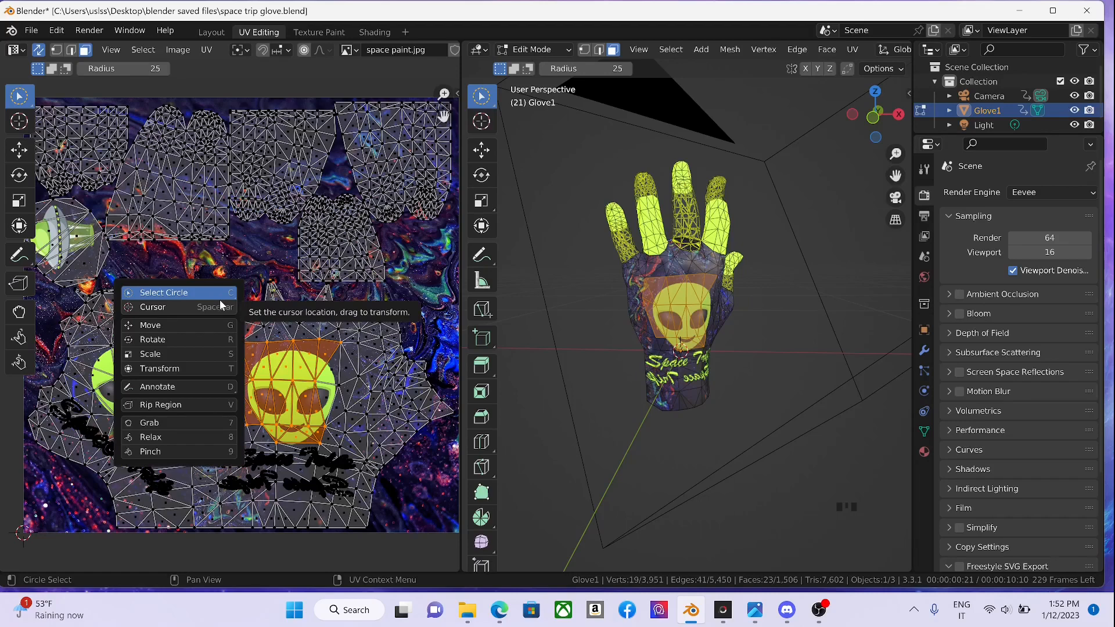
{"action": "left_click", "coordinate": [219, 301]}
{"action": "left_click", "coordinate": [165, 206]}
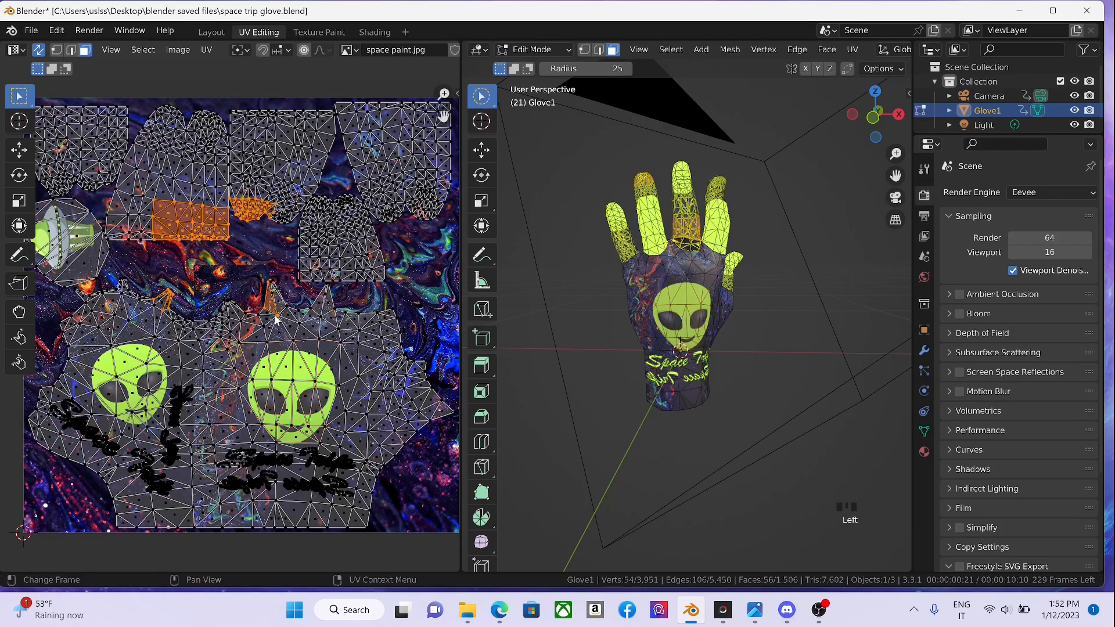
{"action": "key", "text": "shift+space"}
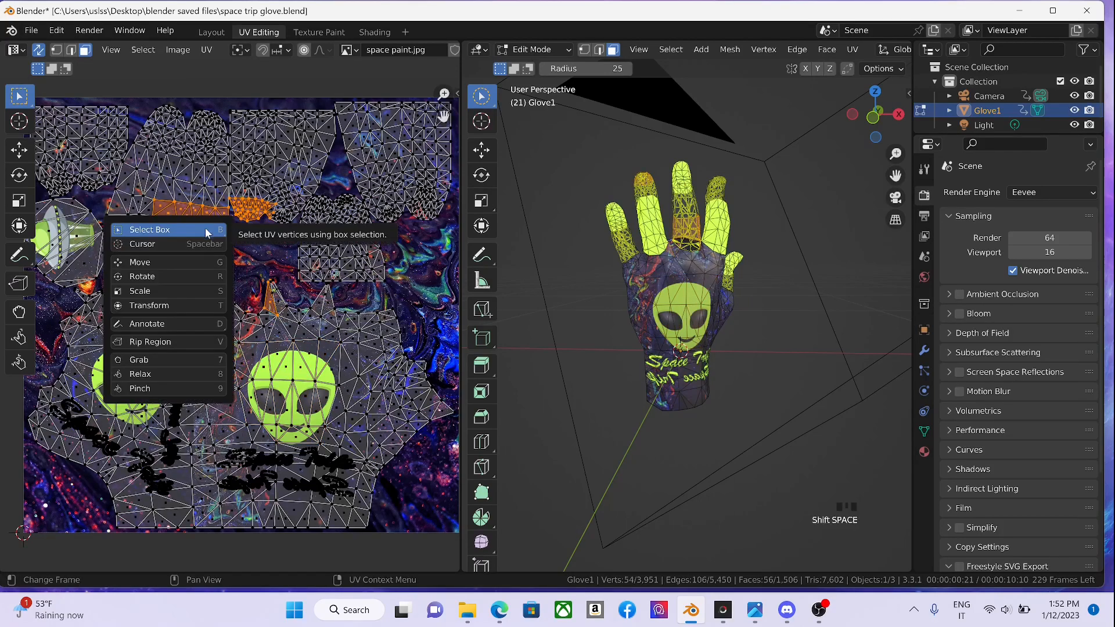
{"action": "left_click", "coordinate": [204, 228]}
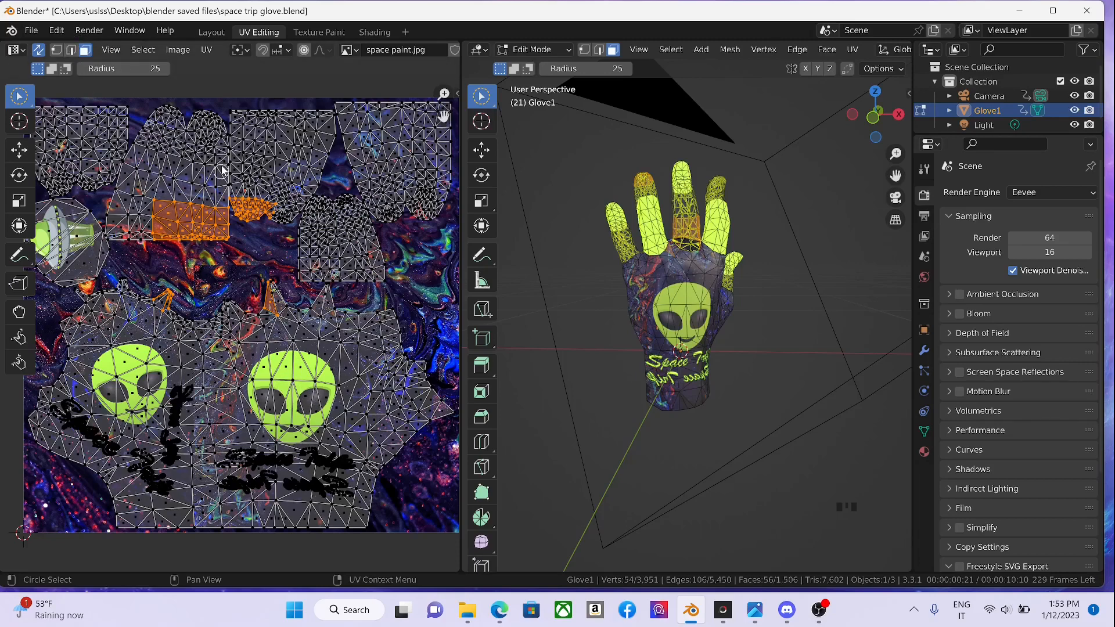
- Switch the UV editor back to Select Box and box-select the upper hand UVs around the alien face, then the little finger's island
{"action": "key", "text": "shift+space"}
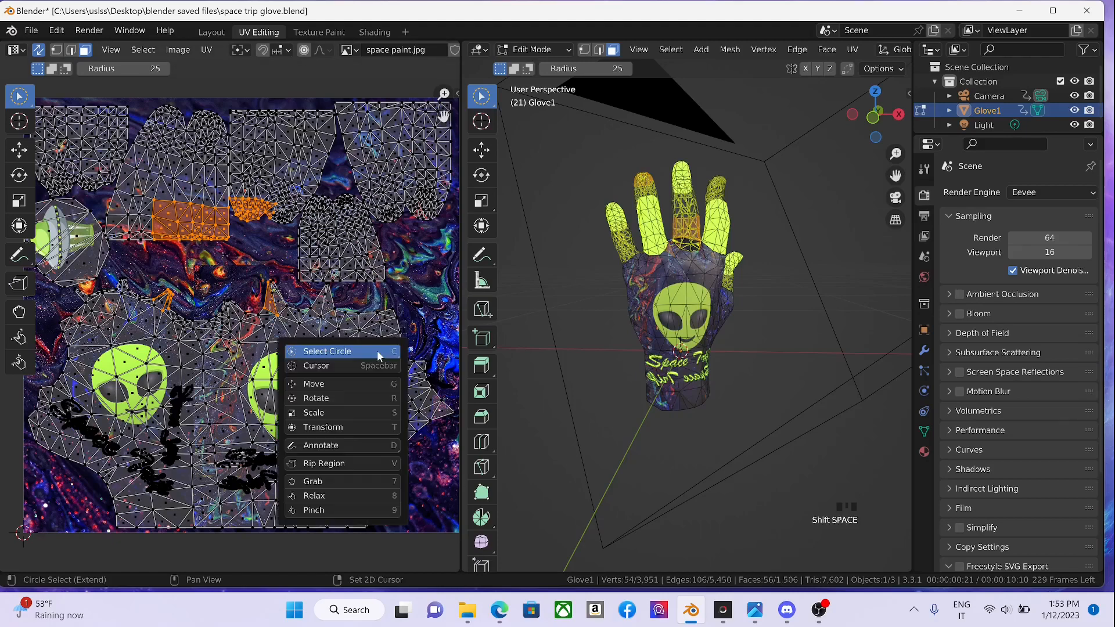
{"action": "left_click", "coordinate": [381, 346]}
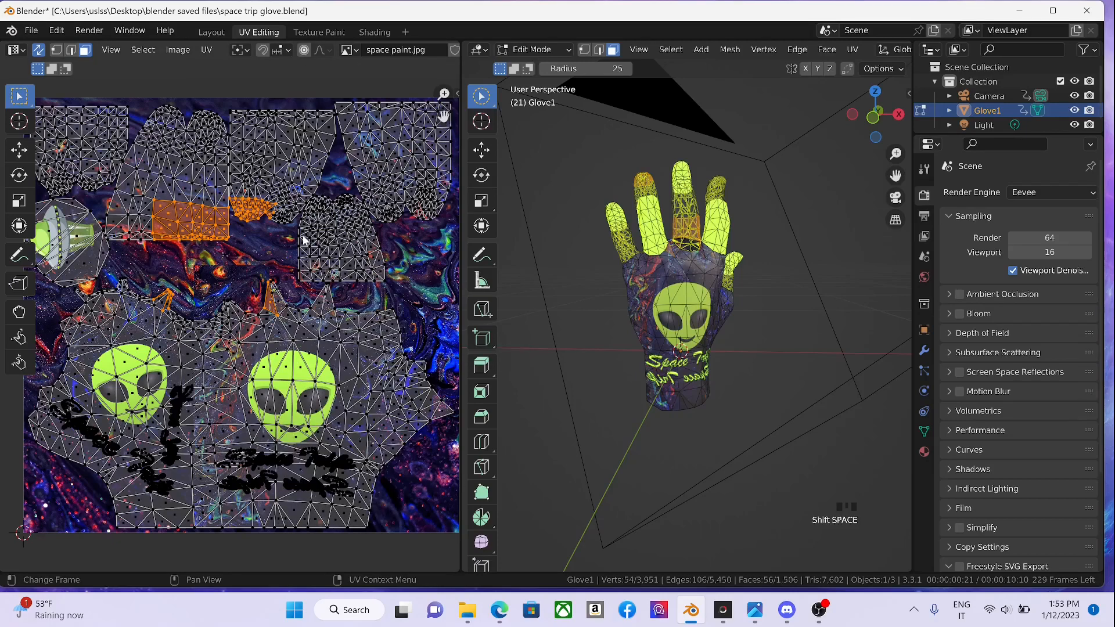
{"action": "left_click", "coordinate": [347, 406]}
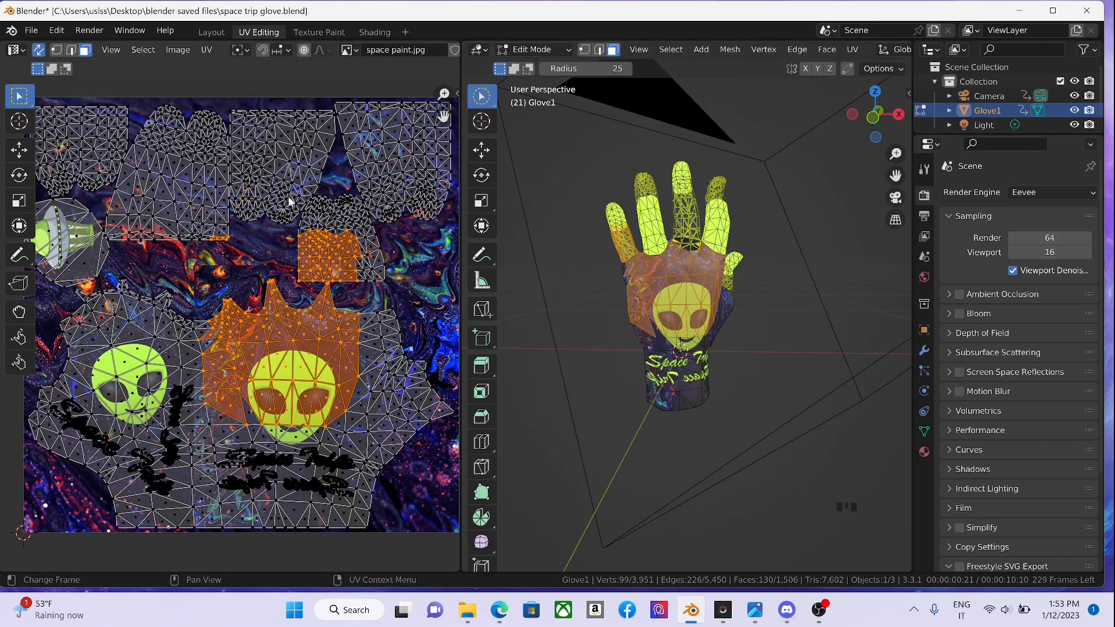
{"action": "left_click_drag", "start_coordinate": [289, 202], "coordinate": [388, 284]}
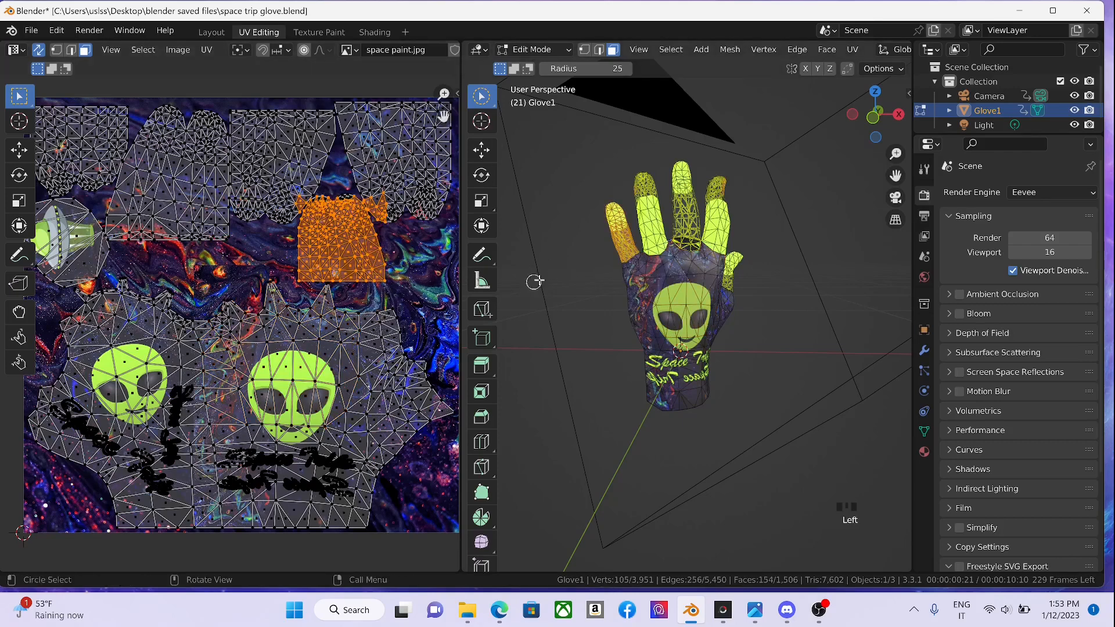
{"action": "mouse_move", "coordinate": [644, 253]}
{"action": "middle_mouse_down"}
{"action": "mouse_move", "coordinate": [802, 252]}
{"action": "mouse_move", "coordinate": [651, 253]}
{"action": "middle_mouse_up"}
- Box-select the UV islands of the index, ring and middle fingers one after another and check each on the glove
{"action": "mouse_move", "coordinate": [343, 121]}
{"action": "left_mouse_down"}
{"action": "mouse_move", "coordinate": [436, 192]}
{"action": "mouse_move", "coordinate": [442, 210]}
{"action": "left_mouse_up"}
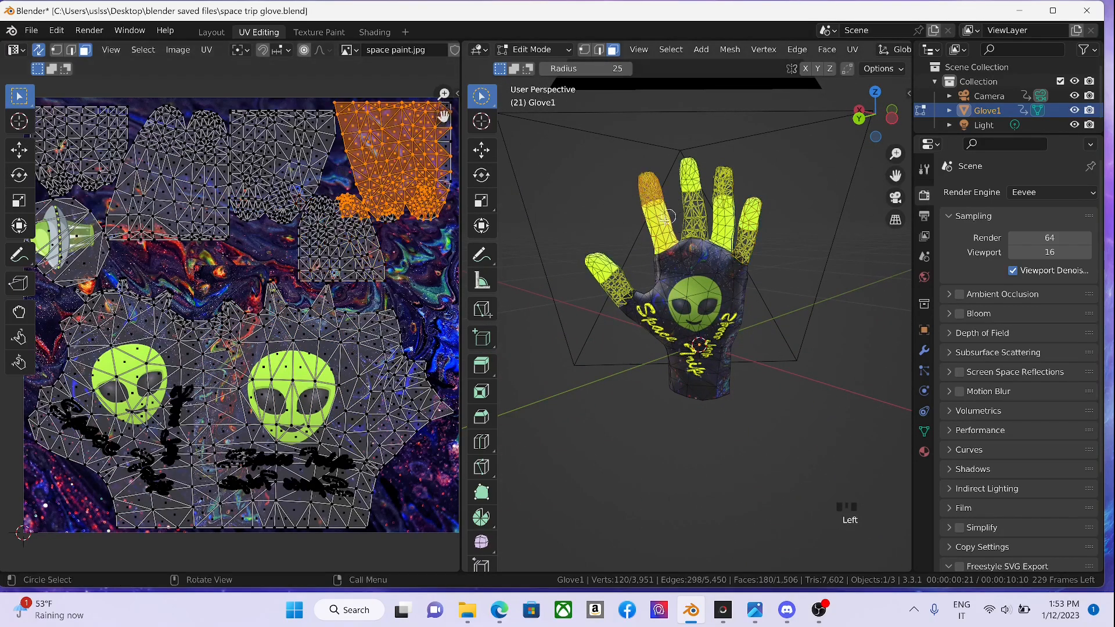
{"action": "middle_click_drag", "start_coordinate": [667, 218], "coordinate": [709, 215]}
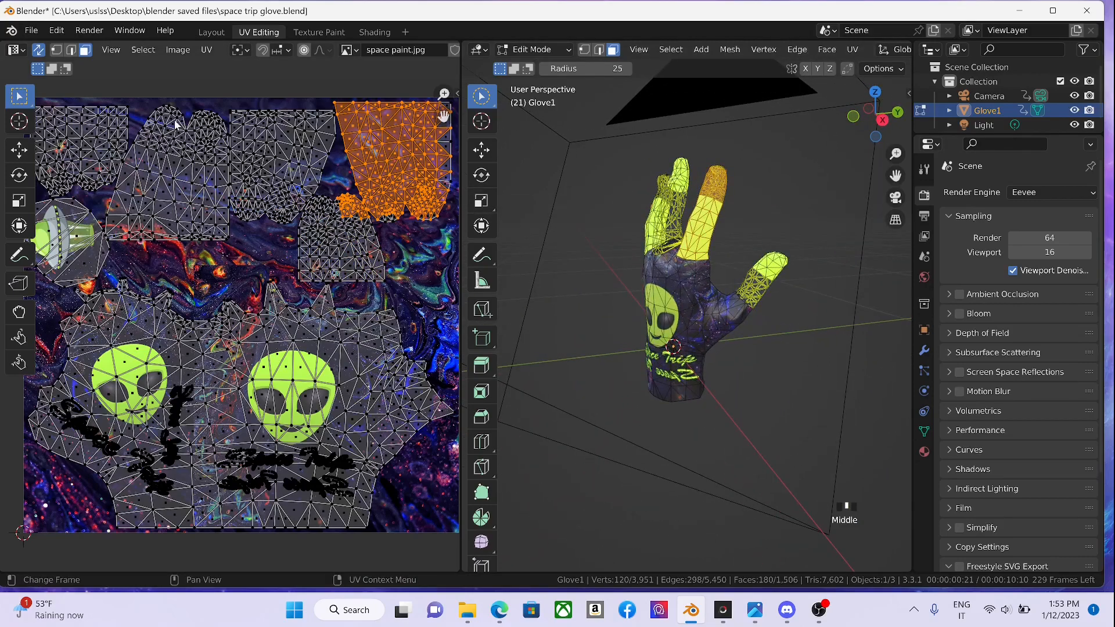
{"action": "left_click_drag", "start_coordinate": [243, 112], "coordinate": [304, 232]}
{"action": "middle_click_drag", "start_coordinate": [602, 240], "coordinate": [819, 236]}
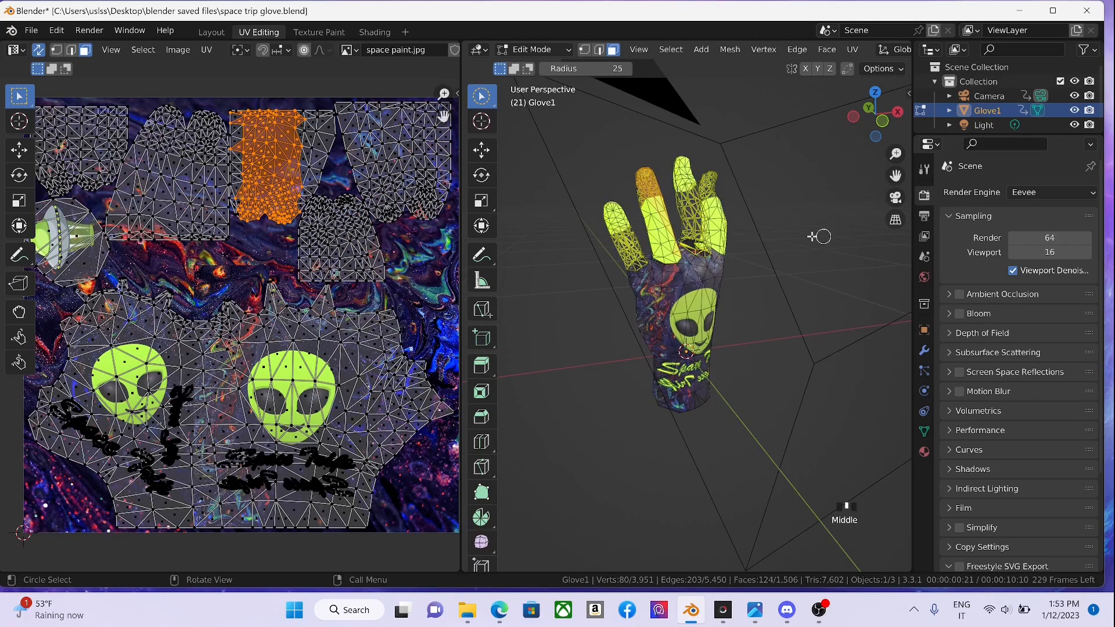
{"action": "middle_click_drag", "start_coordinate": [645, 246], "coordinate": [541, 248]}
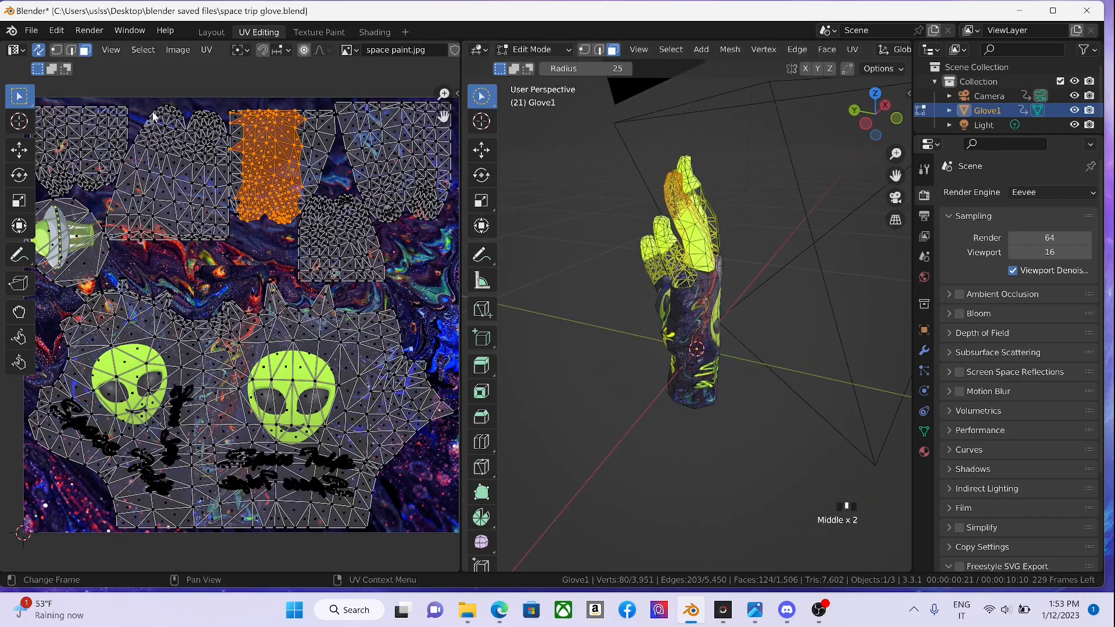
{"action": "left_click_drag", "start_coordinate": [154, 116], "coordinate": [206, 225]}
{"action": "mouse_move", "coordinate": [656, 250]}
{"action": "middle_mouse_down"}
{"action": "mouse_move", "coordinate": [692, 253]}
{"action": "mouse_move", "coordinate": [705, 205]}
{"action": "middle_mouse_up"}
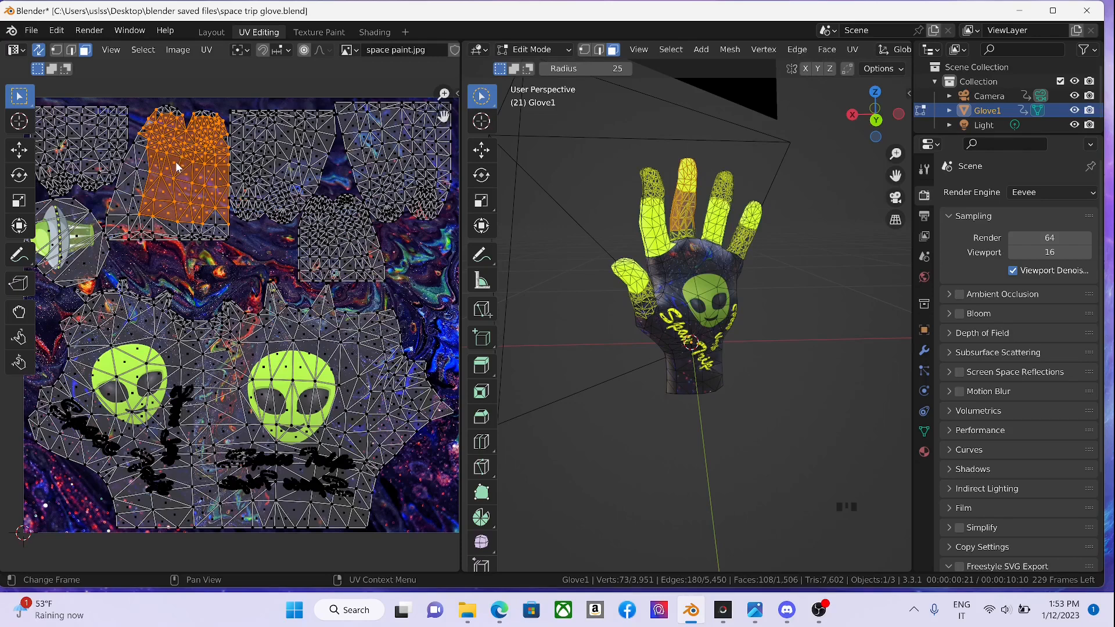
- Open the Layout workspace, inspect the glove in Solid shading from several sides, and return to Material Preview shading
{"action": "left_click", "coordinate": [213, 32]}
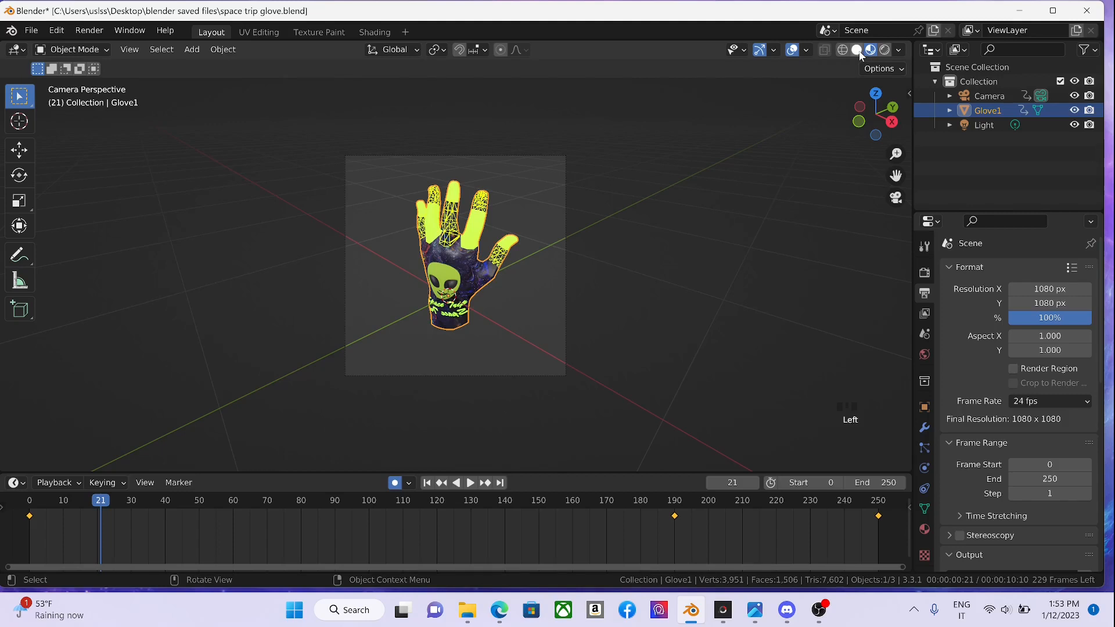
{"action": "left_click", "coordinate": [858, 50]}
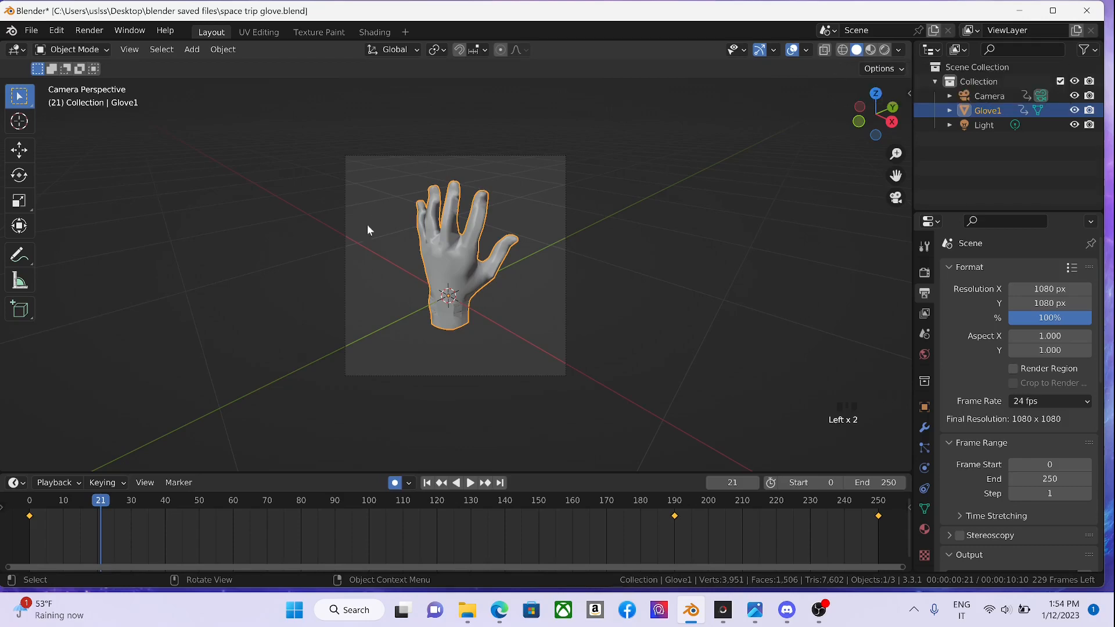
{"action": "middle_click_drag", "start_coordinate": [518, 205], "coordinate": [618, 193]}
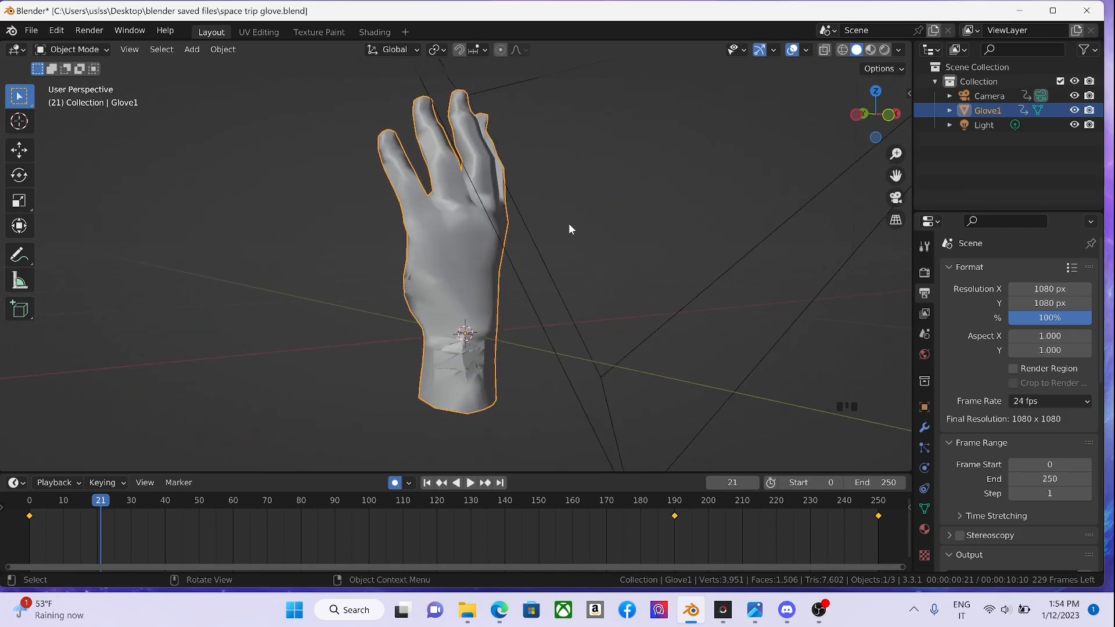
{"action": "middle_click_drag", "start_coordinate": [569, 223], "coordinate": [308, 210]}
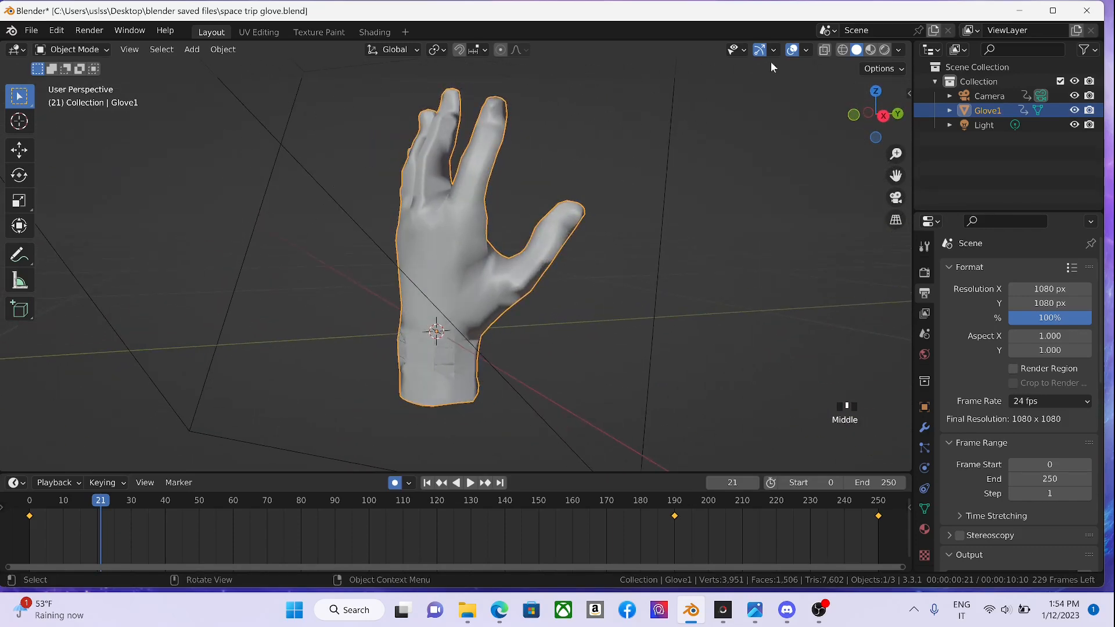
{"action": "middle_click_drag", "start_coordinate": [453, 214], "coordinate": [858, 54]}
{"action": "left_click", "coordinate": [870, 50]}
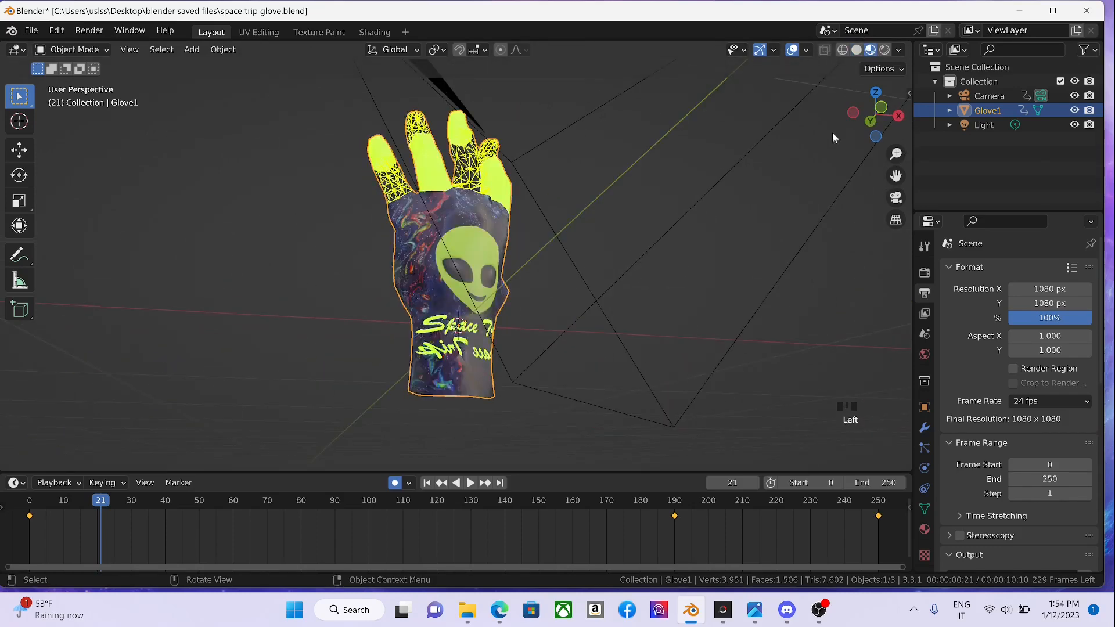
- Switch the viewport to Solid shading and examine the glove, camera and light from several sides and distances
{"action": "key", "text": "z"}
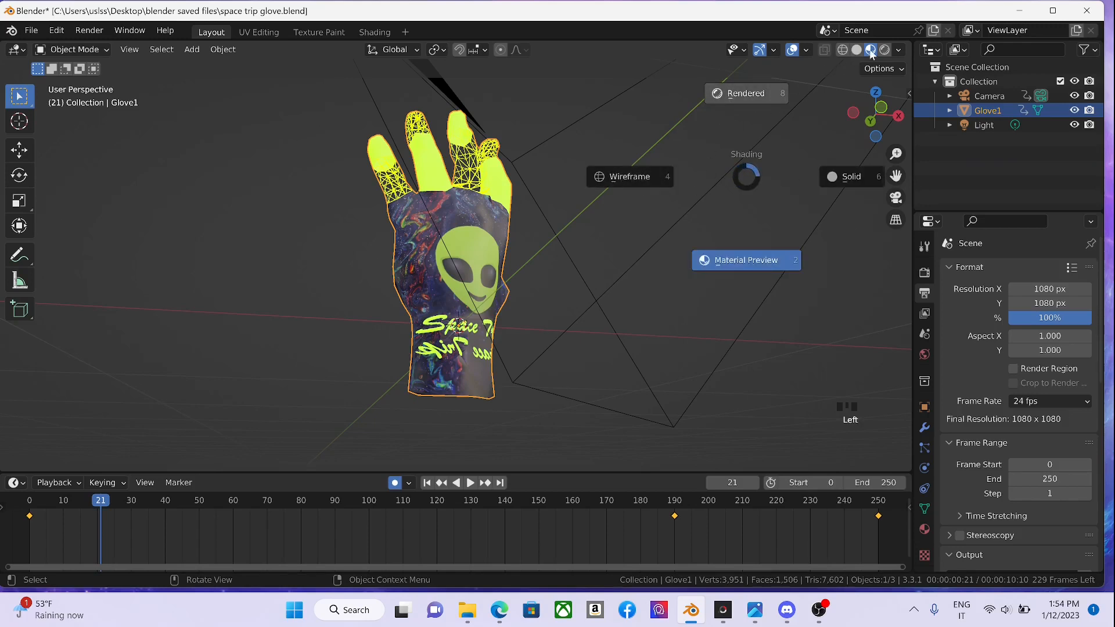
{"action": "left_click", "coordinate": [888, 54]}
{"action": "middle_click_drag", "start_coordinate": [609, 201], "coordinate": [463, 284]}
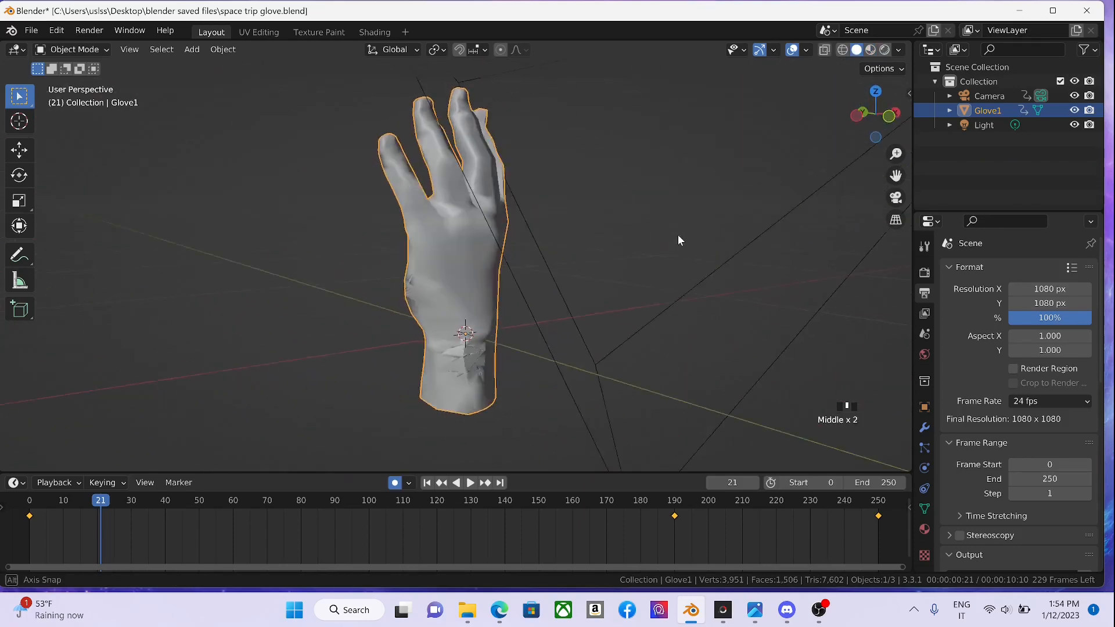
{"action": "scroll", "coordinate": [679, 244], "scroll_direction": "down", "scroll_amount": 13}
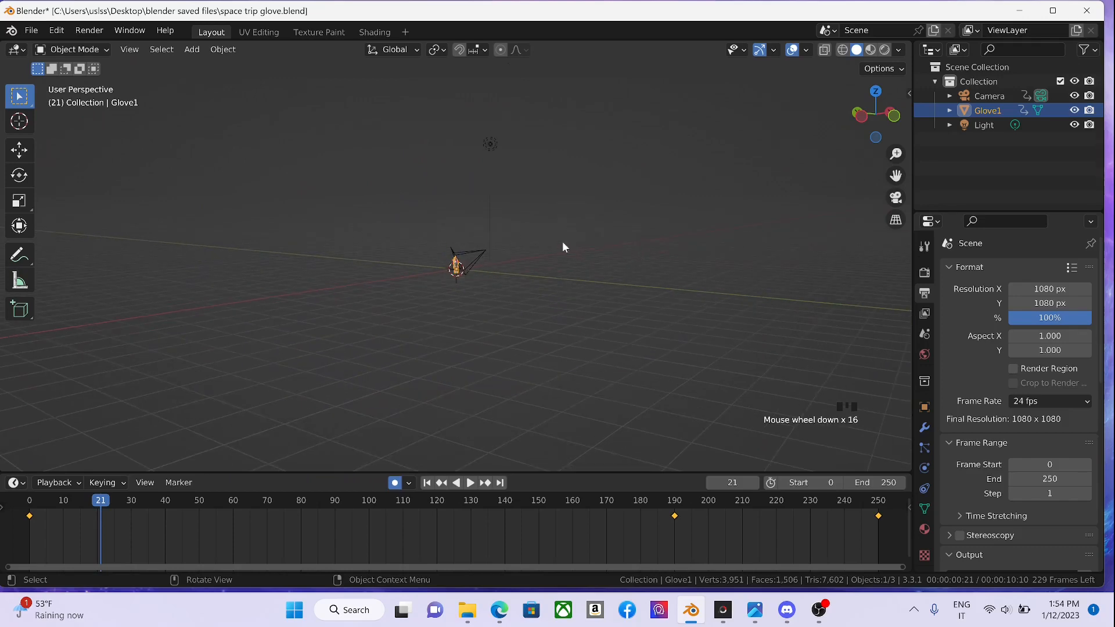
{"action": "middle_click_drag", "start_coordinate": [563, 244], "coordinate": [524, 190]}
{"action": "middle_click_drag", "start_coordinate": [454, 274], "coordinate": [566, 301]}
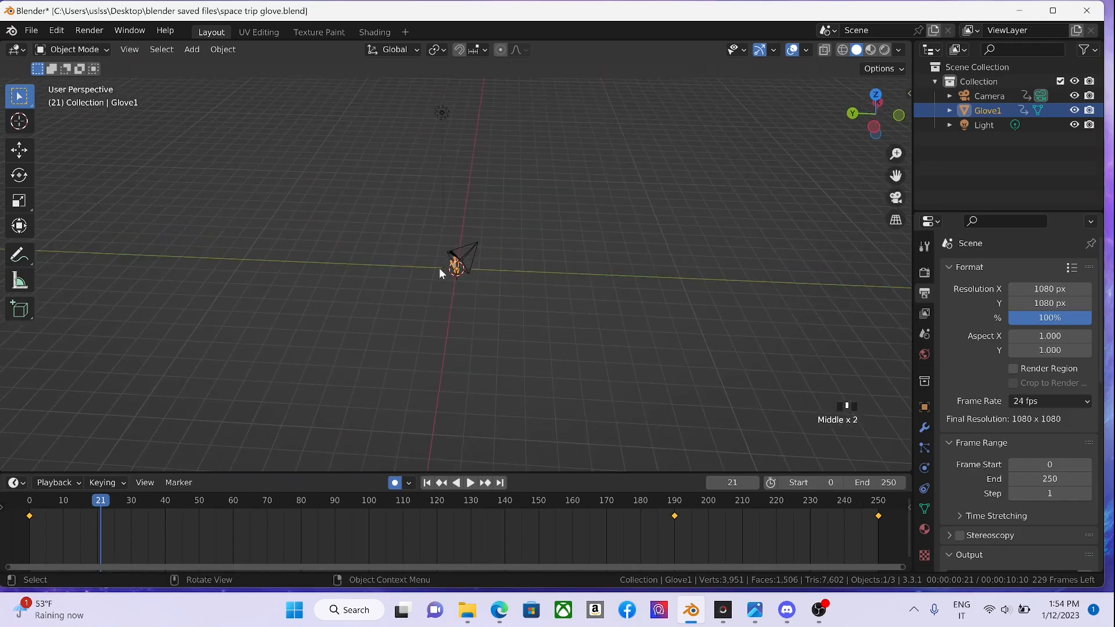
{"action": "scroll", "coordinate": [470, 238], "scroll_direction": "up", "scroll_amount": 11}
{"action": "middle_click_drag", "start_coordinate": [482, 217], "coordinate": [600, 66]}
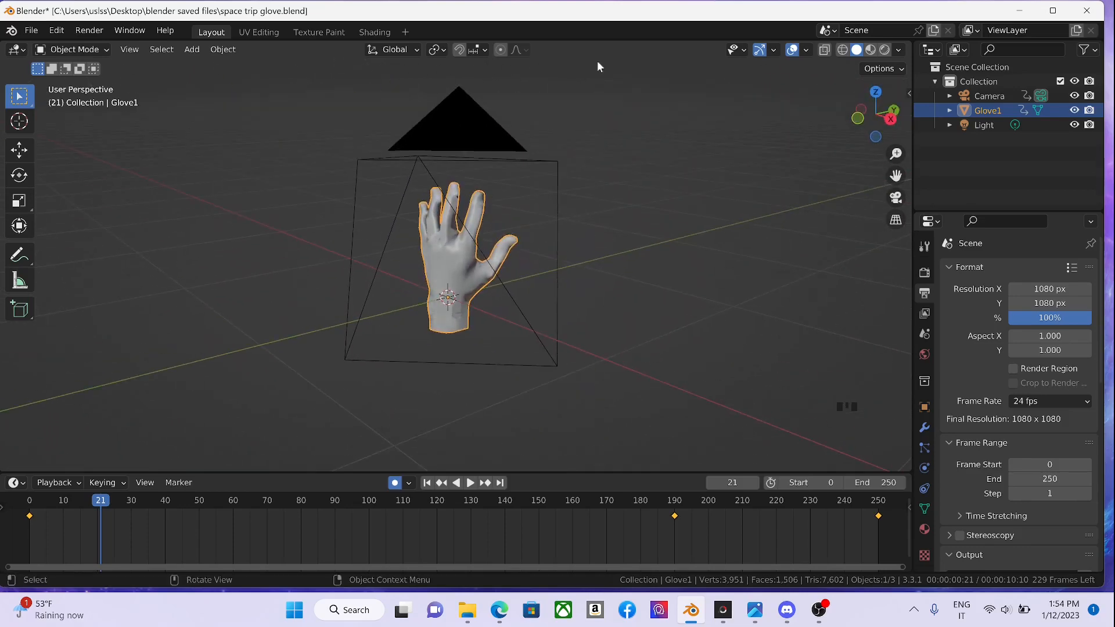
- Examine the glove in Rendered shading and in Material Preview shading from different sides
{"action": "left_click", "coordinate": [871, 50]}
{"action": "left_click", "coordinate": [885, 50]}
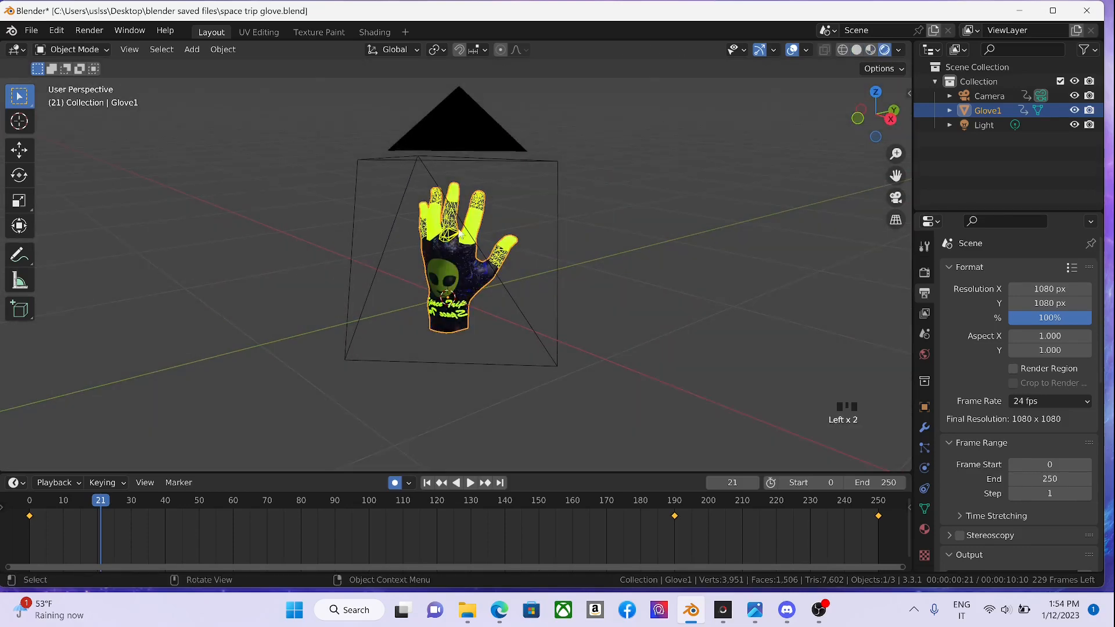
{"action": "middle_click_drag", "start_coordinate": [458, 232], "coordinate": [558, 162]}
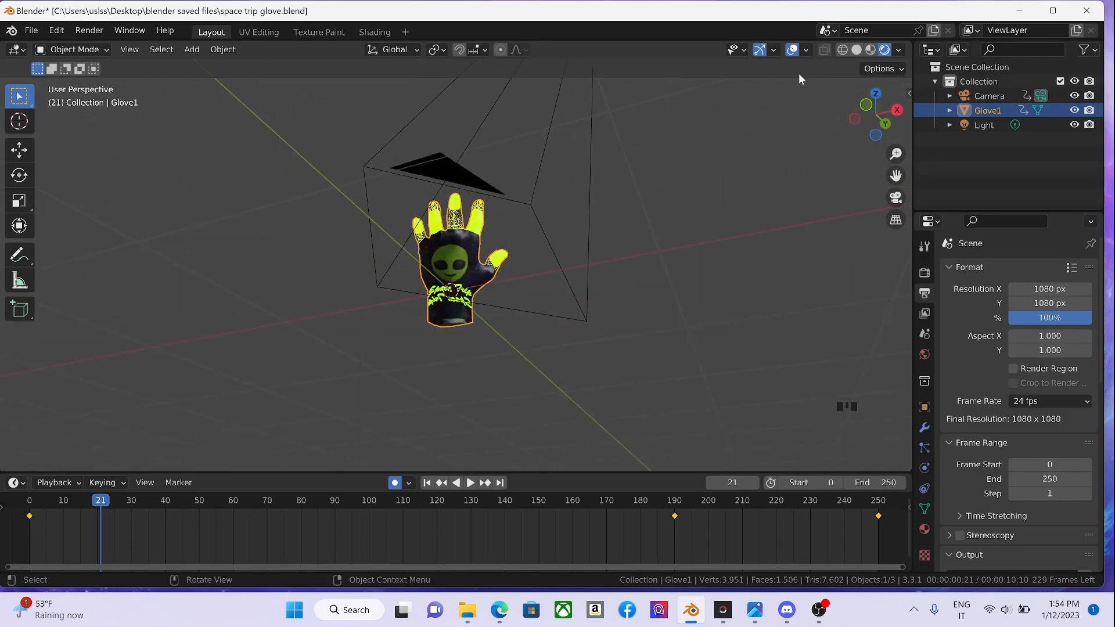
{"action": "left_click", "coordinate": [871, 50]}
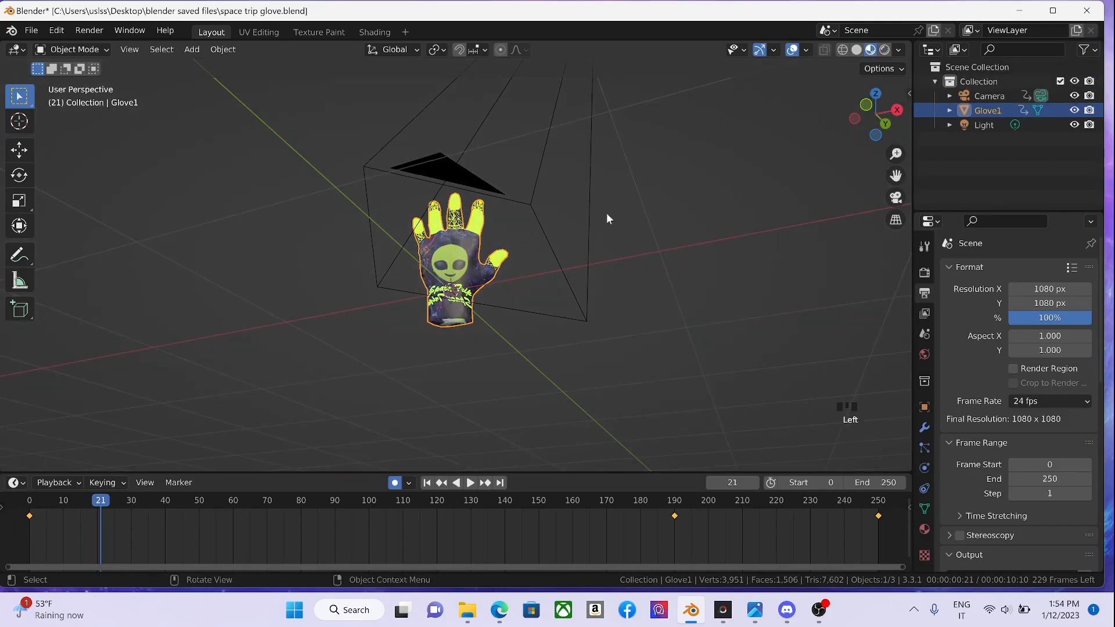
{"action": "mouse_move", "coordinate": [606, 212]}
{"action": "middle_mouse_down"}
{"action": "mouse_move", "coordinate": [531, 283]}
{"action": "mouse_move", "coordinate": [369, 312]}
{"action": "mouse_move", "coordinate": [493, 316]}
{"action": "mouse_move", "coordinate": [552, 290]}
{"action": "mouse_move", "coordinate": [315, 261]}
{"action": "mouse_move", "coordinate": [459, 241]}
{"action": "middle_mouse_up"}
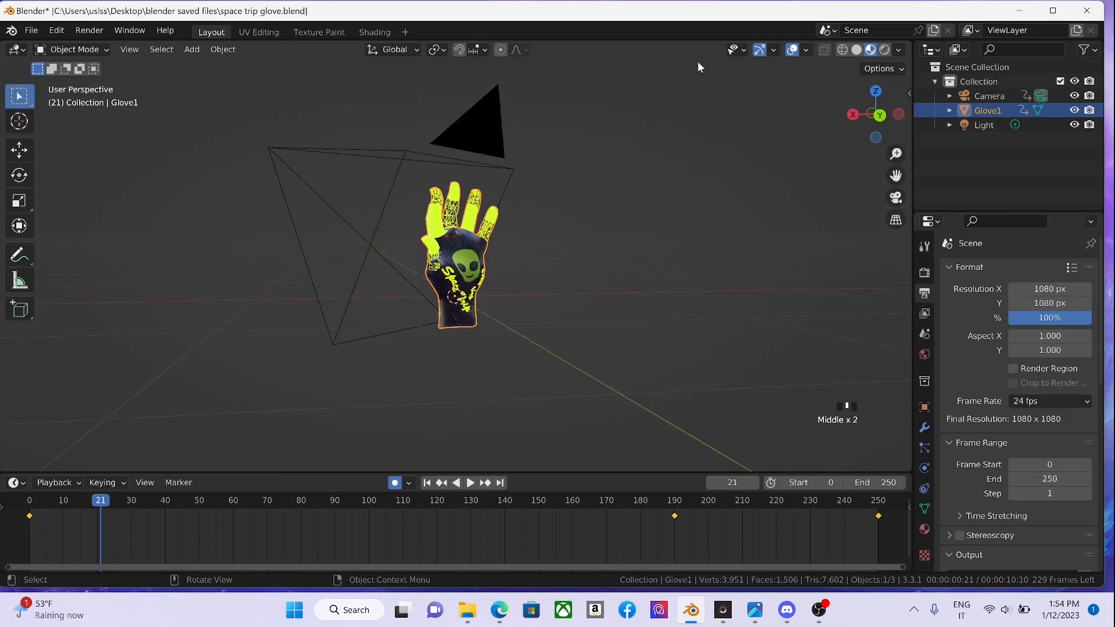
- Show the glove in Solid shading and then in Wireframe shading, and inspect its mesh
{"action": "left_click", "coordinate": [857, 50]}
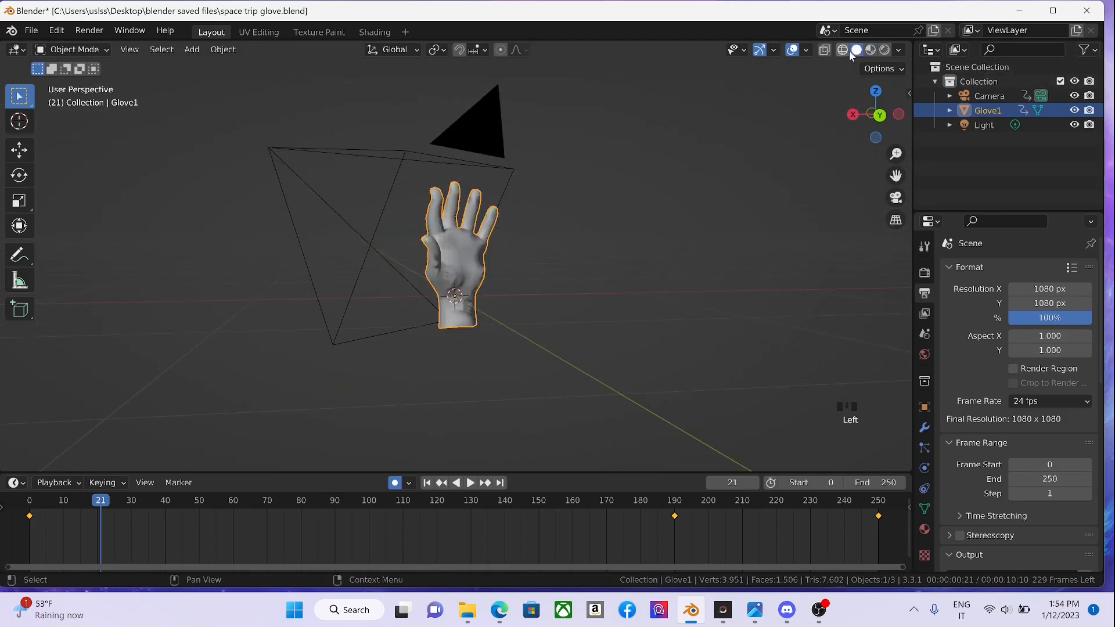
{"action": "left_click", "coordinate": [843, 50]}
{"action": "mouse_move", "coordinate": [456, 235]}
{"action": "middle_mouse_down"}
{"action": "mouse_move", "coordinate": [475, 233]}
{"action": "mouse_move", "coordinate": [339, 259]}
{"action": "mouse_move", "coordinate": [598, 219]}
{"action": "mouse_move", "coordinate": [520, 256]}
{"action": "mouse_move", "coordinate": [558, 244]}
{"action": "middle_mouse_up"}
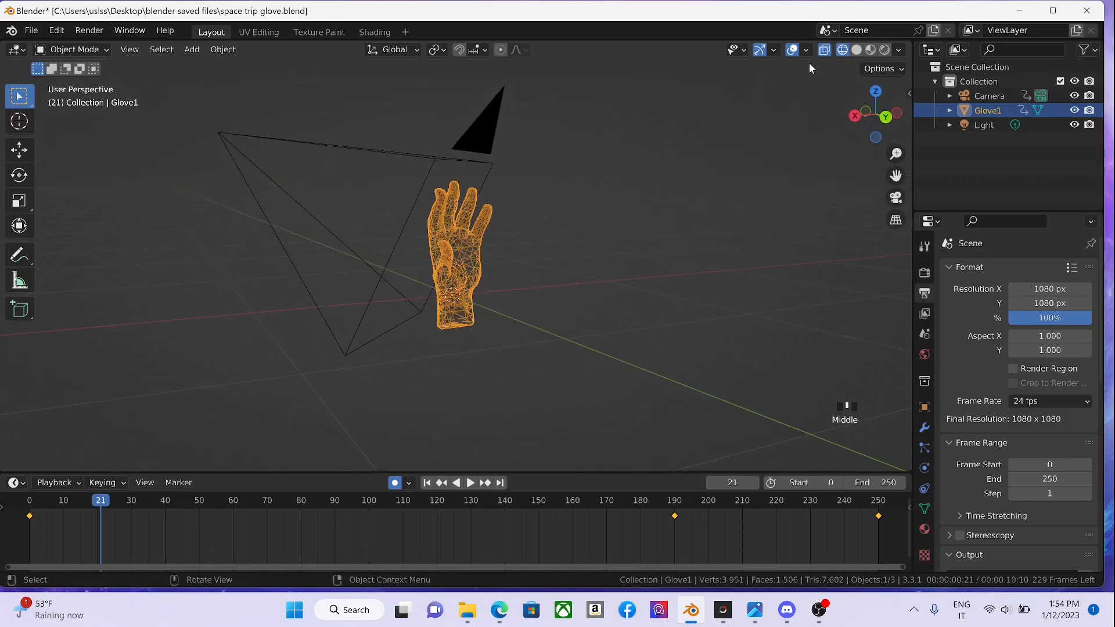
- Return the viewport to Material Preview shading and inspect the glove's textures from the alien-face side and from an angle
{"action": "left_click", "coordinate": [871, 50]}
{"action": "mouse_move", "coordinate": [448, 291]}
{"action": "middle_mouse_down"}
{"action": "mouse_move", "coordinate": [634, 264]}
{"action": "mouse_move", "coordinate": [674, 232]}
{"action": "middle_mouse_up"}
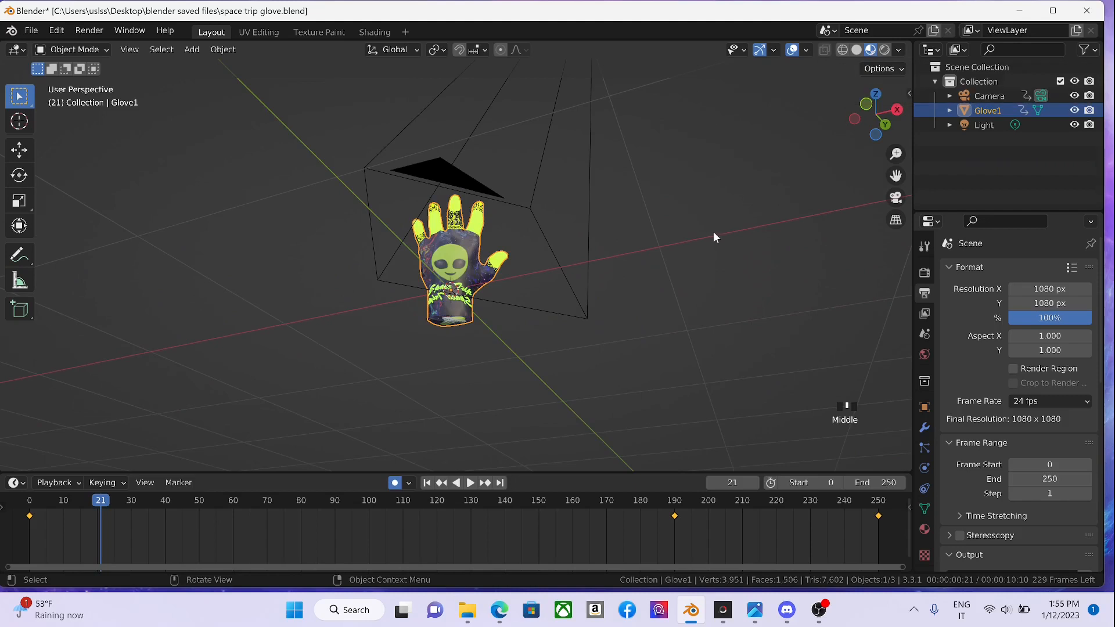
{"action": "key", "text": "z"}
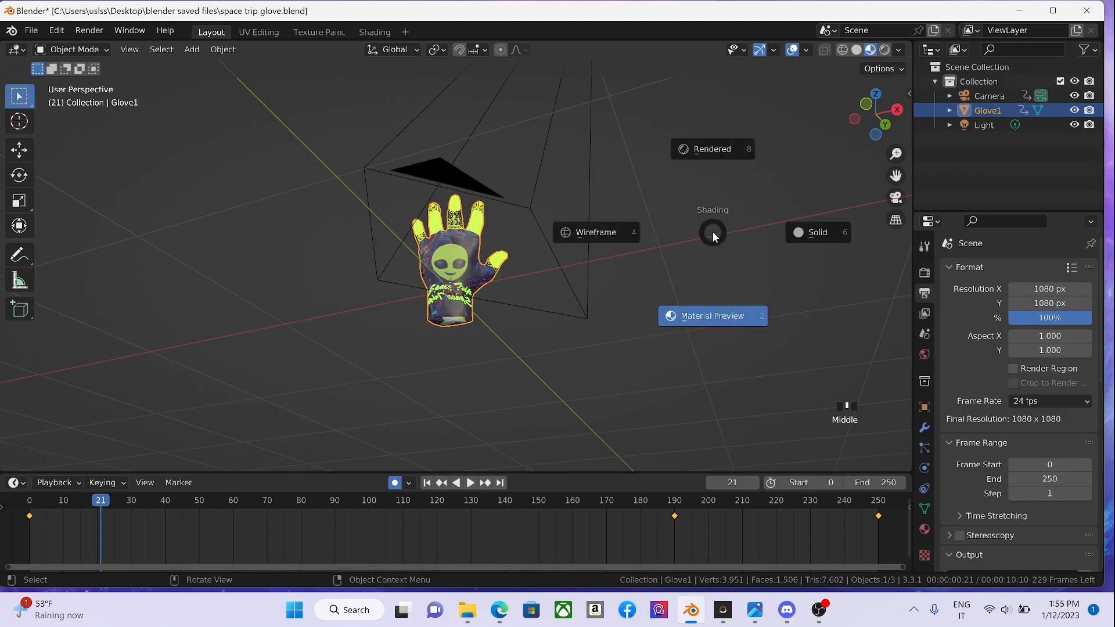
{"action": "left_click", "coordinate": [723, 320]}
{"action": "middle_click_drag", "start_coordinate": [489, 228], "coordinate": [500, 307]}
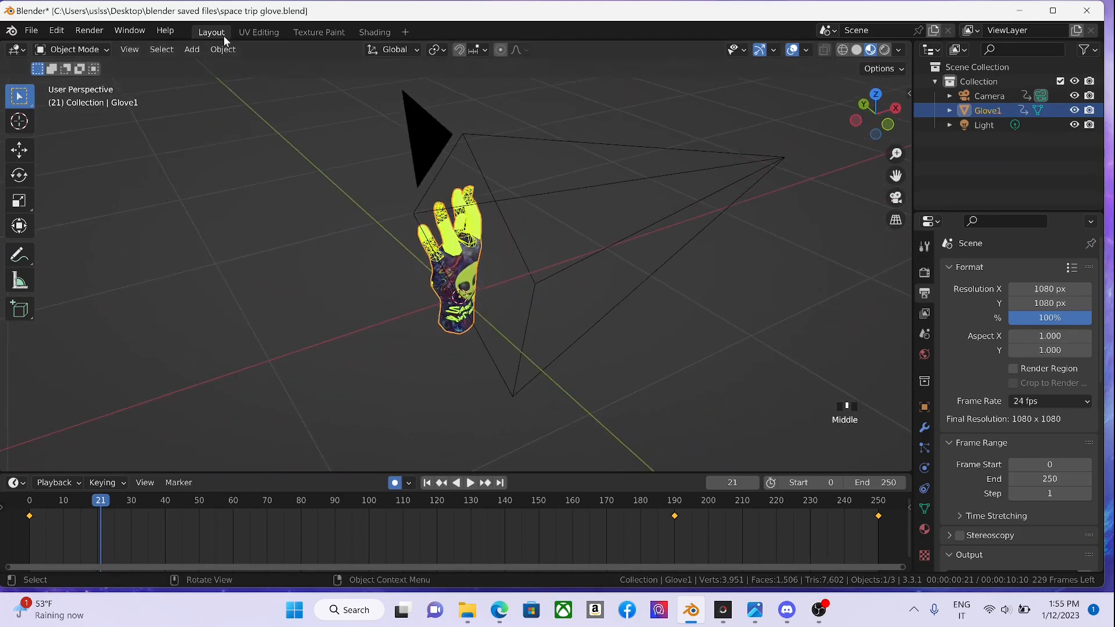
- Visit the UV Editing workspace, then open the Texture Paint workspace and show the glove up close
{"action": "left_click", "coordinate": [263, 33]}
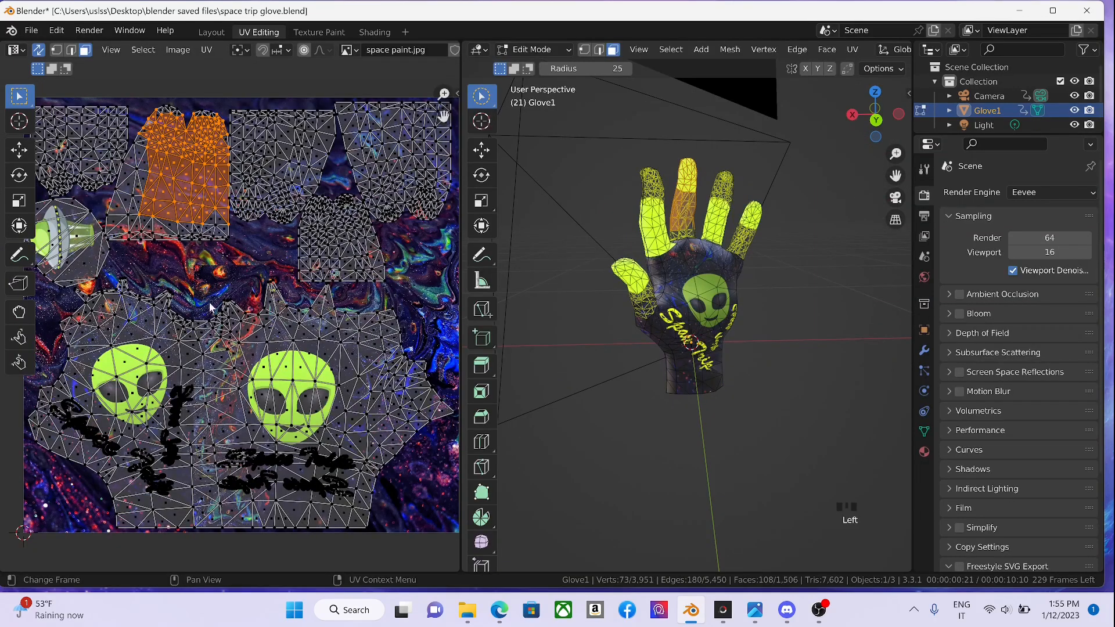
{"action": "left_click", "coordinate": [319, 33]}
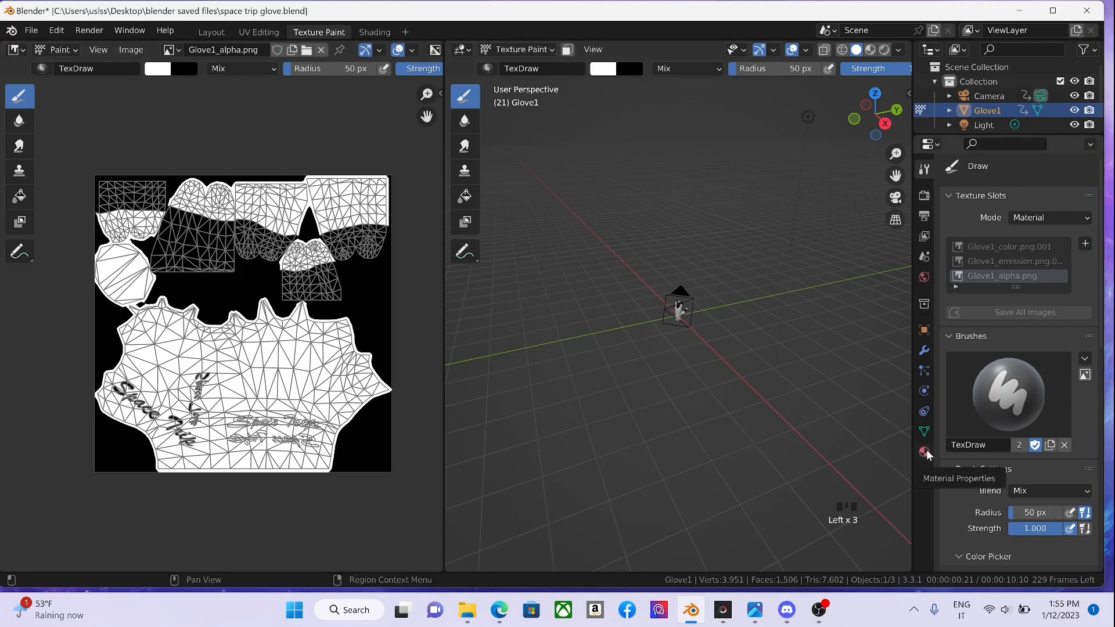
{"action": "scroll", "coordinate": [674, 313], "scroll_direction": "up", "scroll_amount": 10}
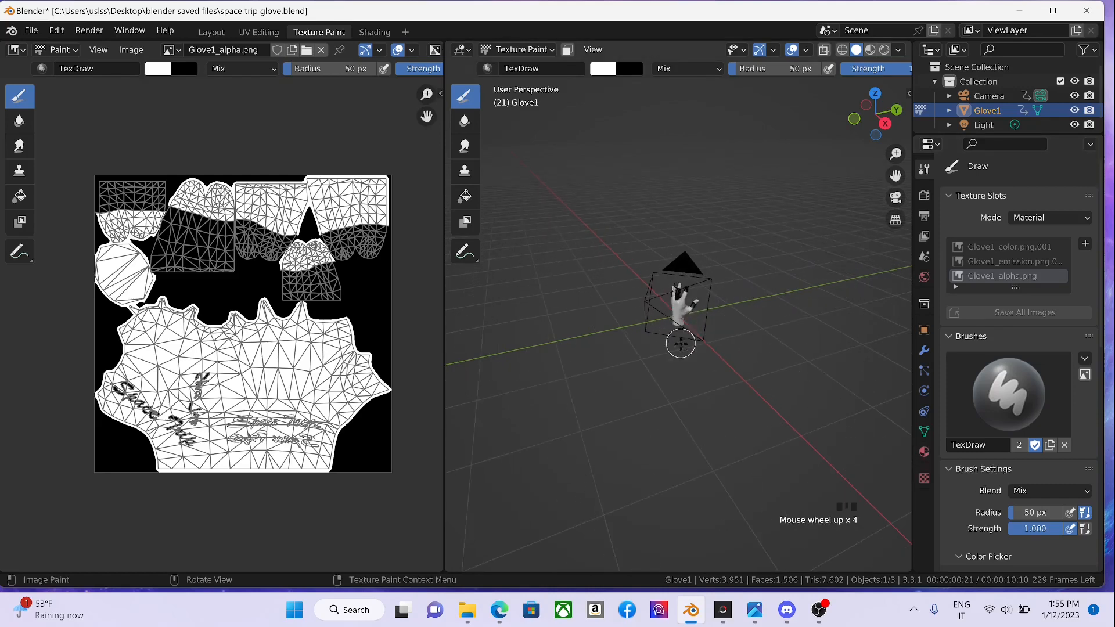
{"action": "scroll", "coordinate": [673, 313], "scroll_direction": "up", "scroll_amount": 3}
{"action": "scroll", "coordinate": [702, 256], "scroll_direction": "down", "scroll_amount": 2}
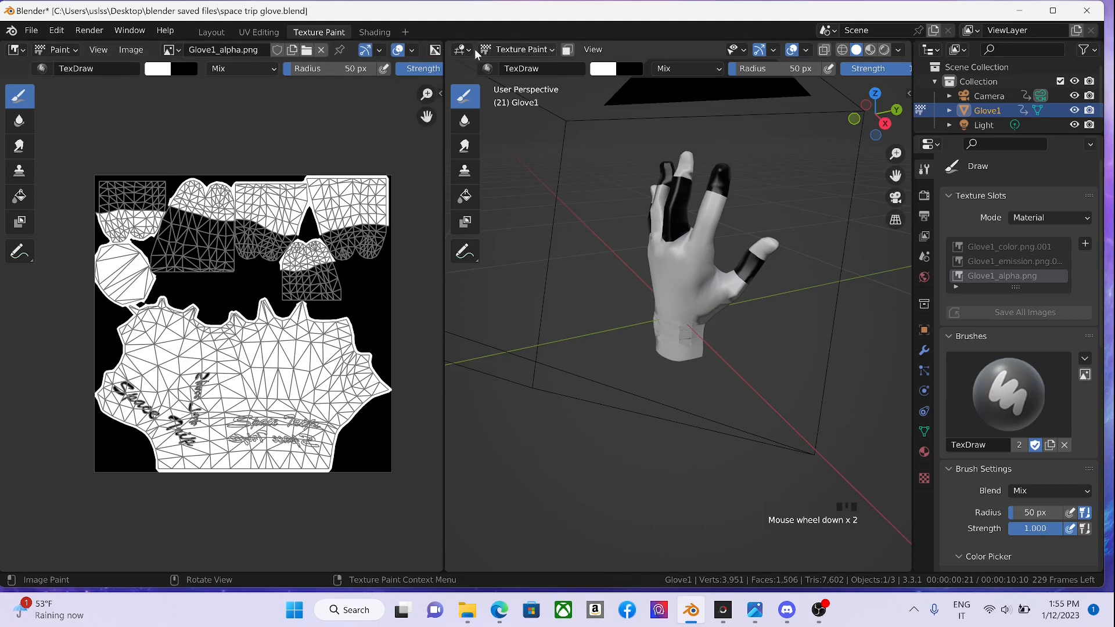
- Switch the 3D view to Object Mode, select the camera, reselect the glove, and view its lettered side
{"action": "left_click", "coordinate": [540, 51]}
{"action": "left_click", "coordinate": [549, 50]}
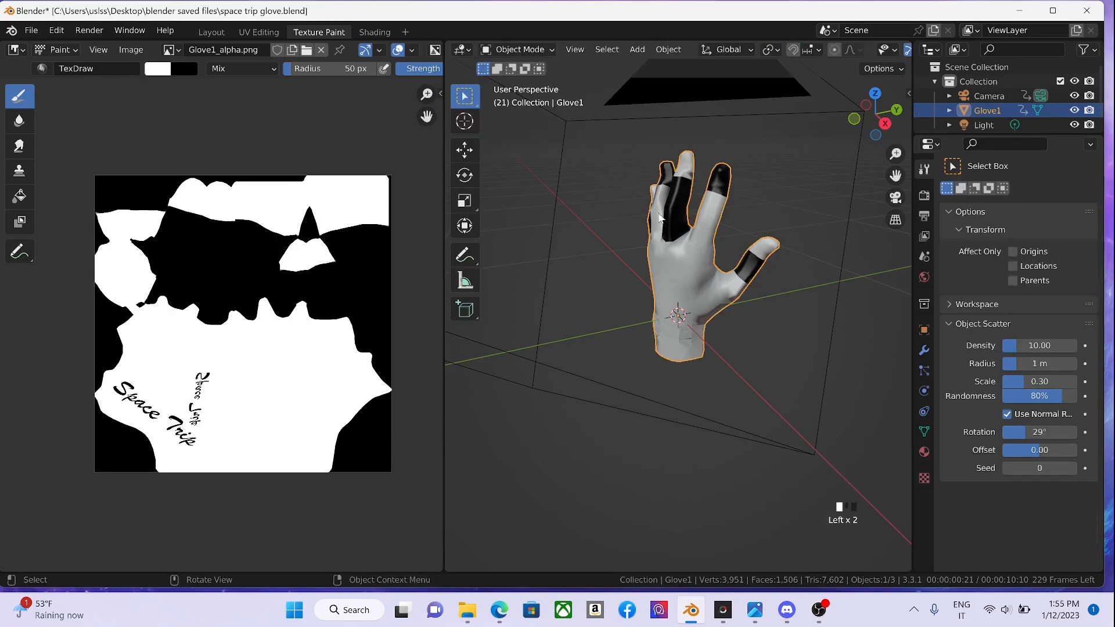
{"action": "left_click", "coordinate": [561, 171]}
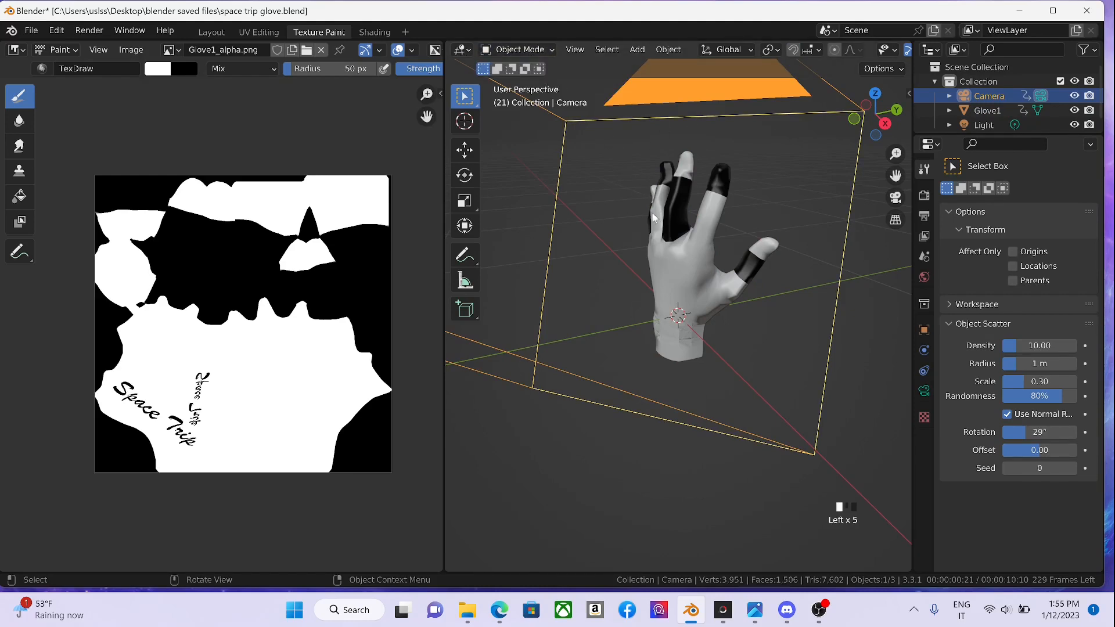
{"action": "left_click", "coordinate": [674, 242]}
{"action": "left_click", "coordinate": [536, 53]}
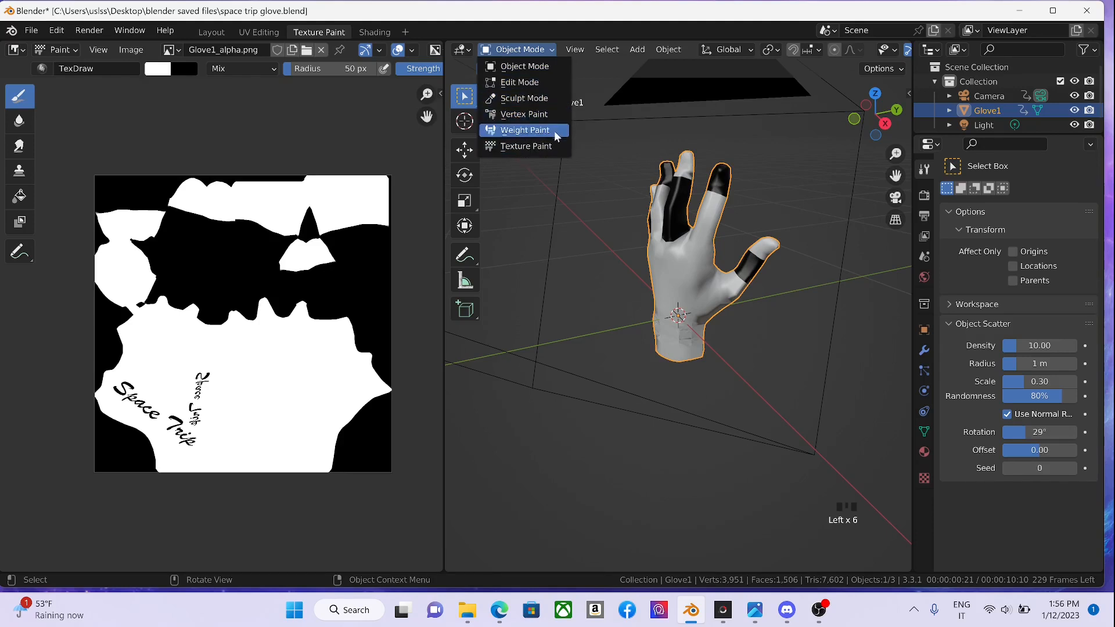
{"action": "middle_click_drag", "start_coordinate": [737, 177], "coordinate": [526, 195]}
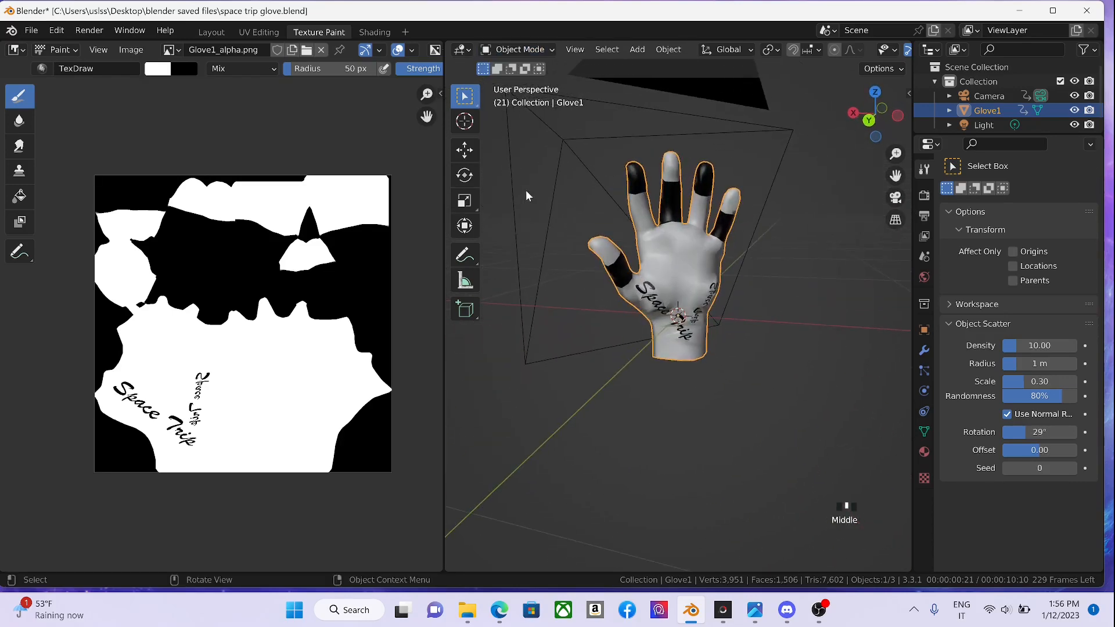
- Add and remove an empty material slot on the glove, then remove its Material.001 slot
{"action": "left_click", "coordinate": [924, 452]}
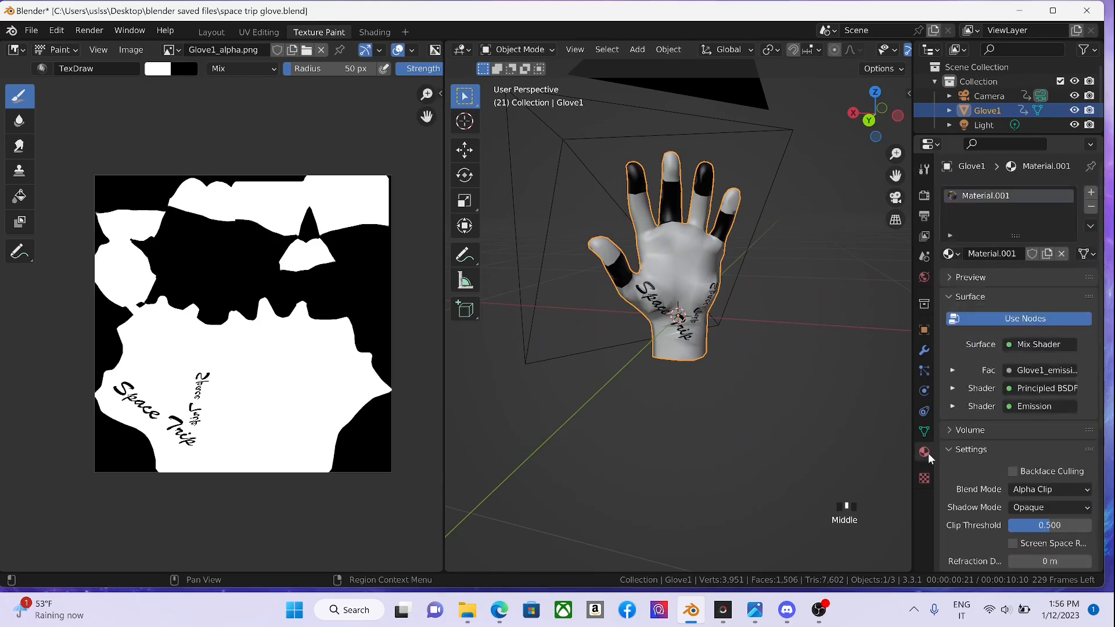
{"action": "left_click", "coordinate": [1091, 193]}
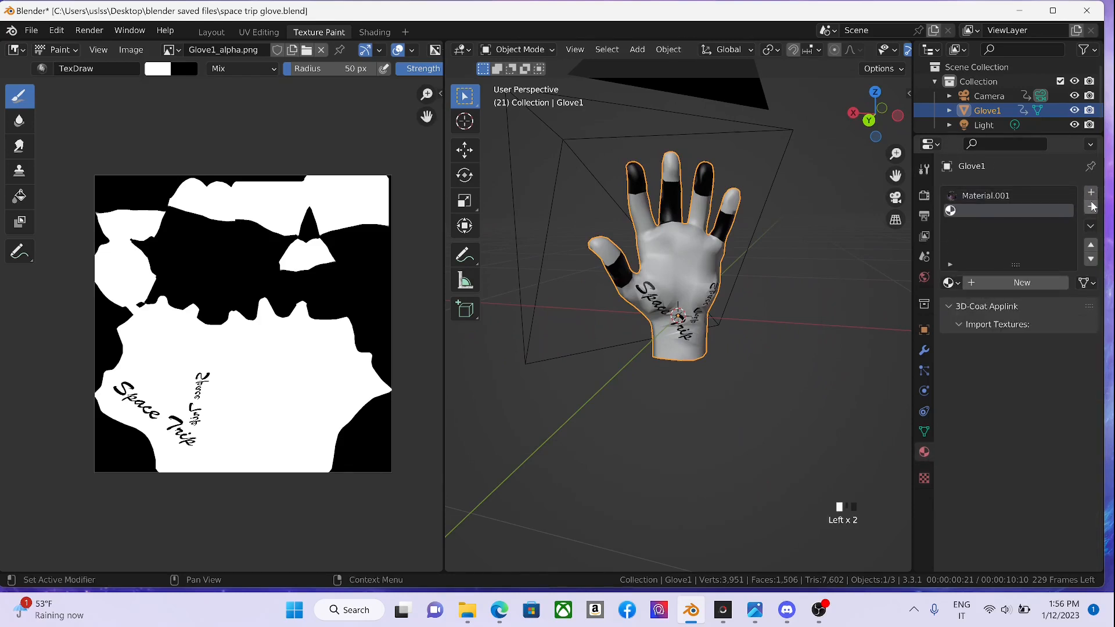
{"action": "left_click", "coordinate": [1092, 208]}
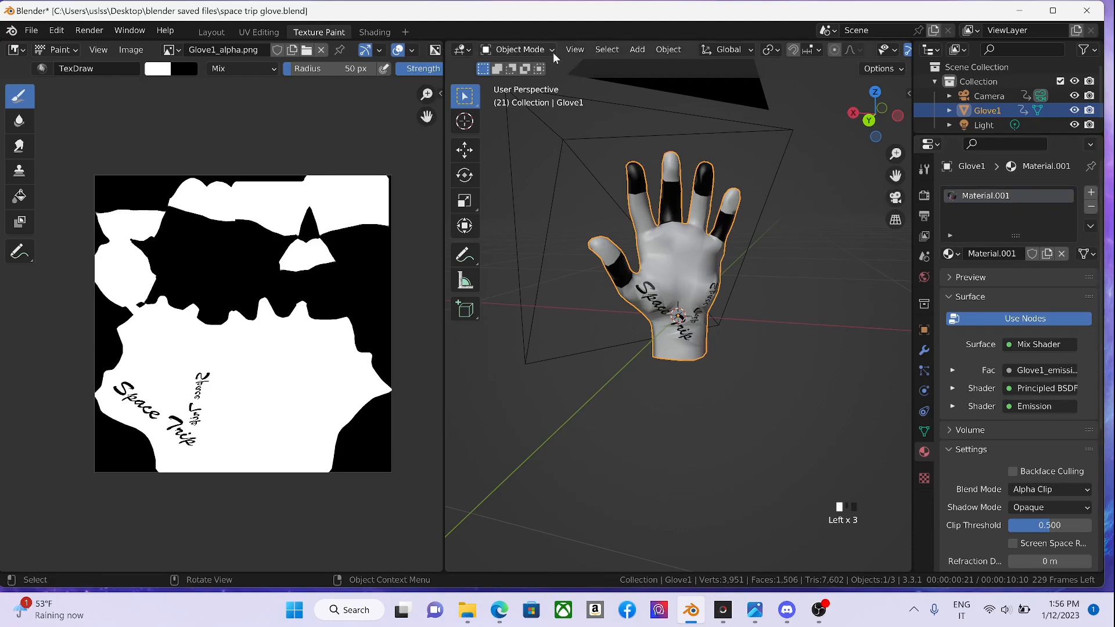
{"action": "left_click", "coordinate": [1091, 207]}
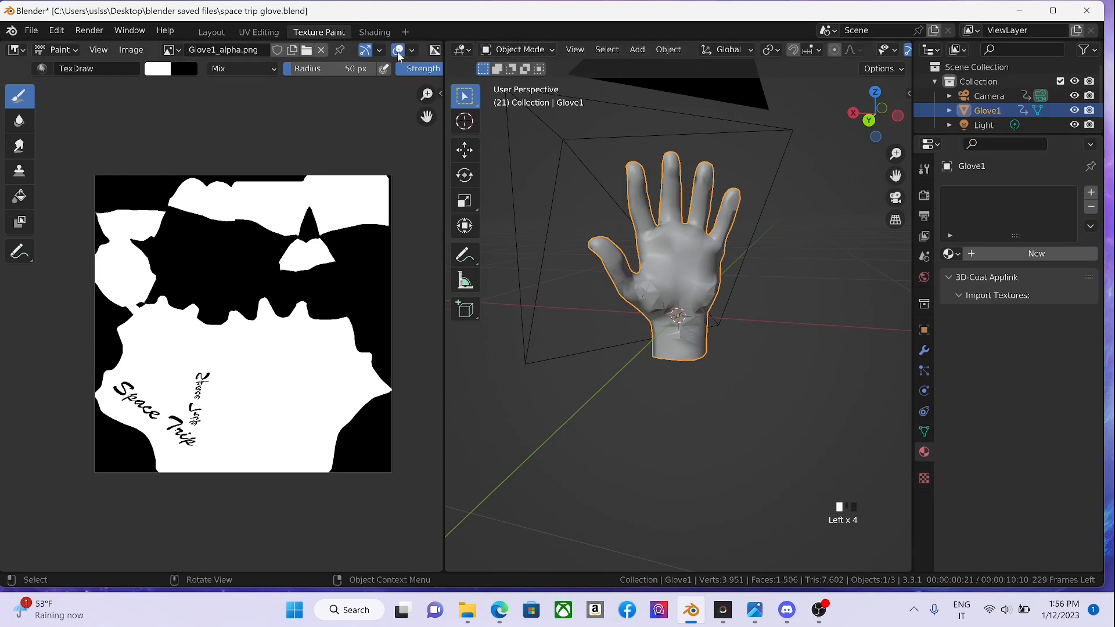
- Put the glove into Texture Paint mode with Material Preview shading and set the brush colour to bright green
{"action": "left_click", "coordinate": [551, 50]}
{"action": "left_click", "coordinate": [550, 147]}
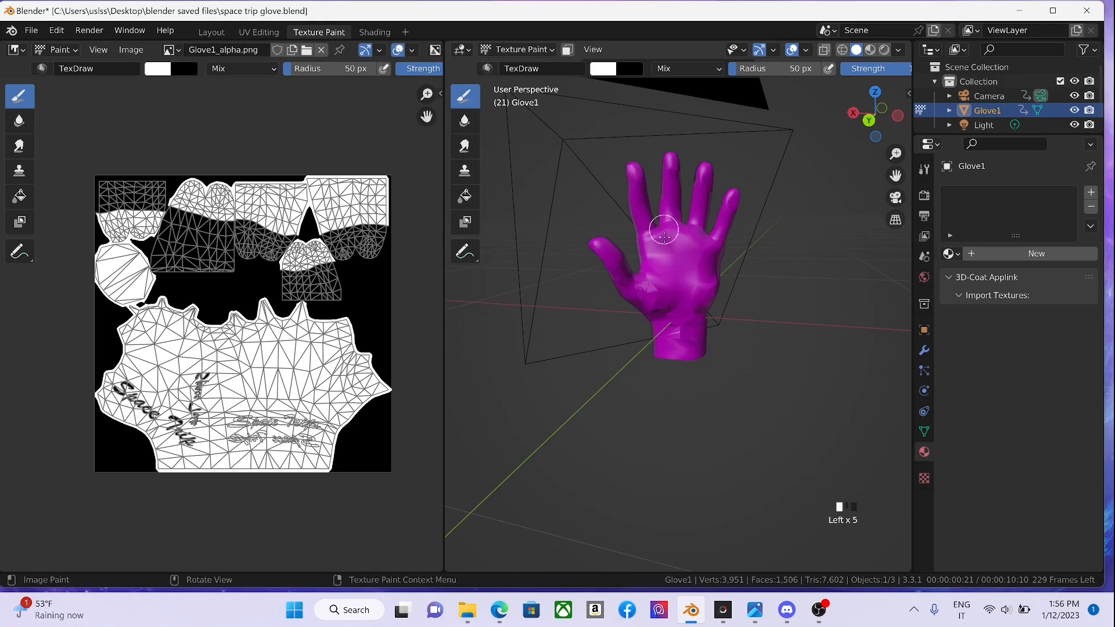
{"action": "left_click", "coordinate": [870, 49]}
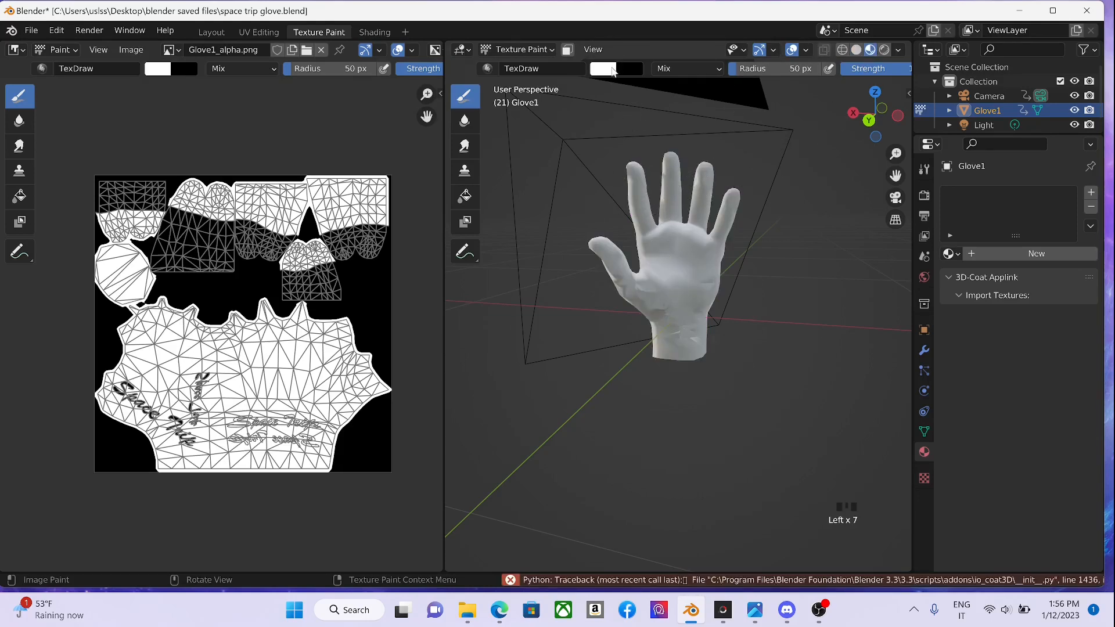
{"action": "left_click", "coordinate": [611, 71]}
{"action": "left_click", "coordinate": [626, 94]}
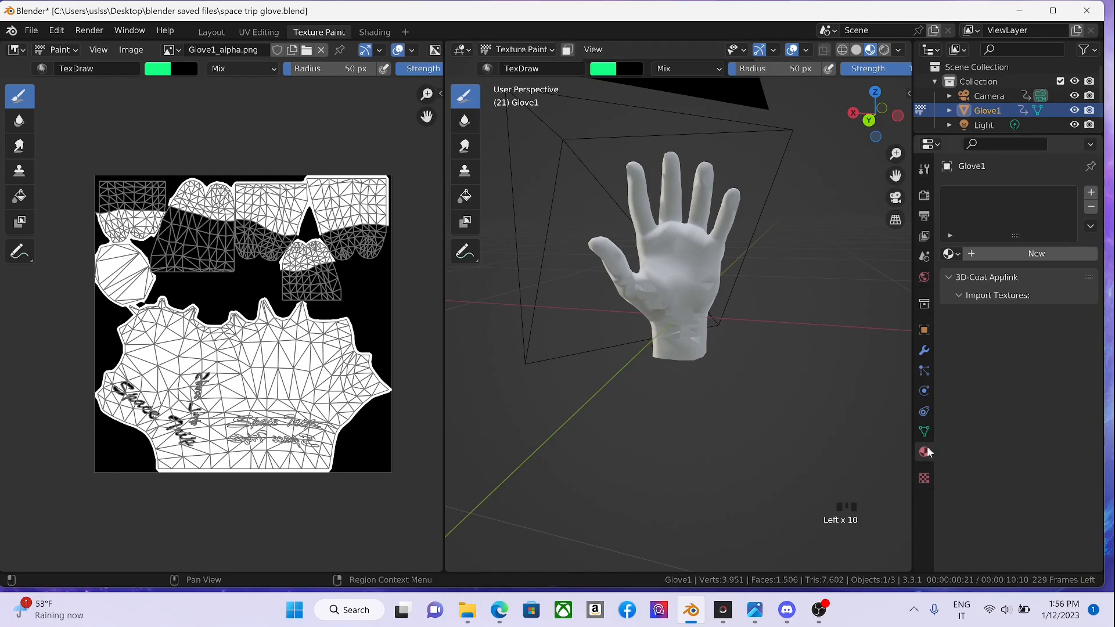
- Open the Shading workspace and look through the node categories available in the shader editor
{"action": "left_click", "coordinate": [371, 36]}
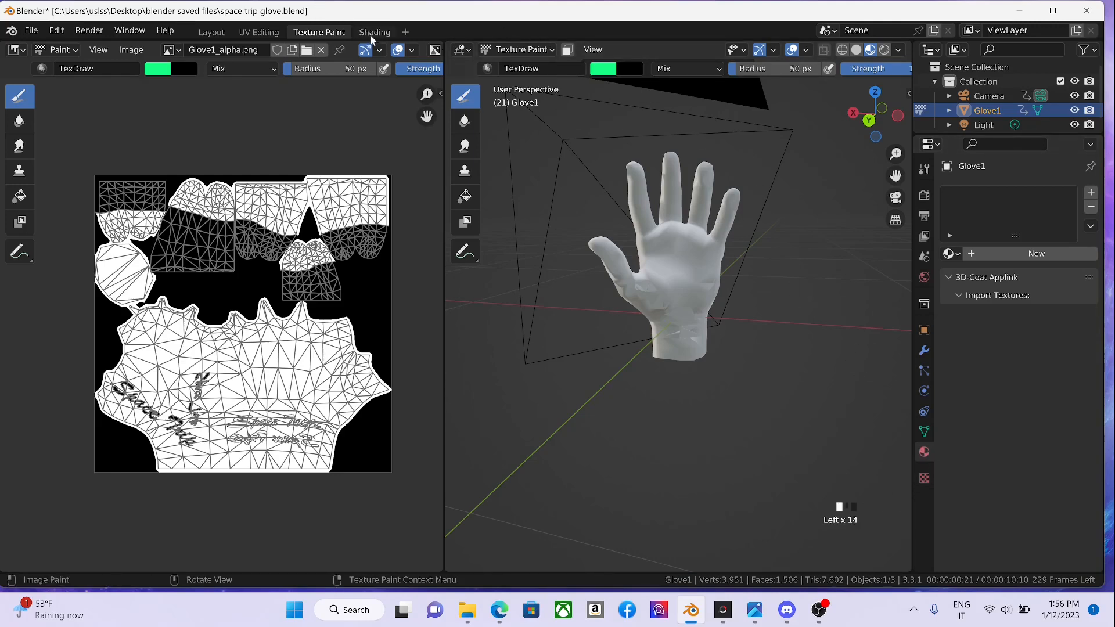
{"action": "left_click", "coordinate": [372, 36]}
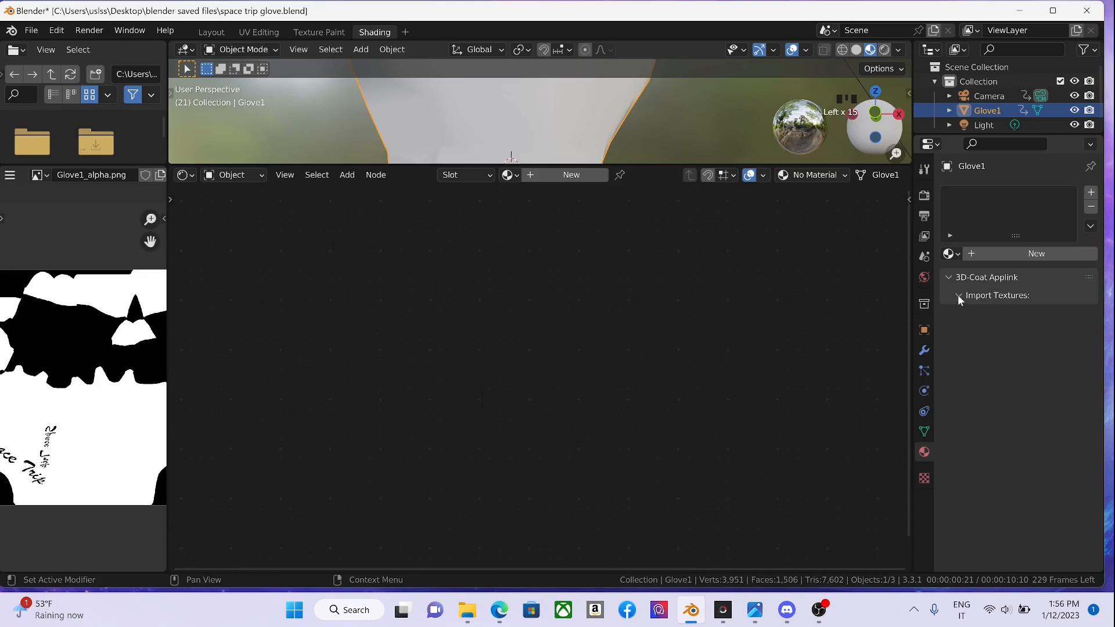
{"action": "right_click", "coordinate": [973, 324]}
{"action": "mouse_move", "coordinate": [969, 326]}
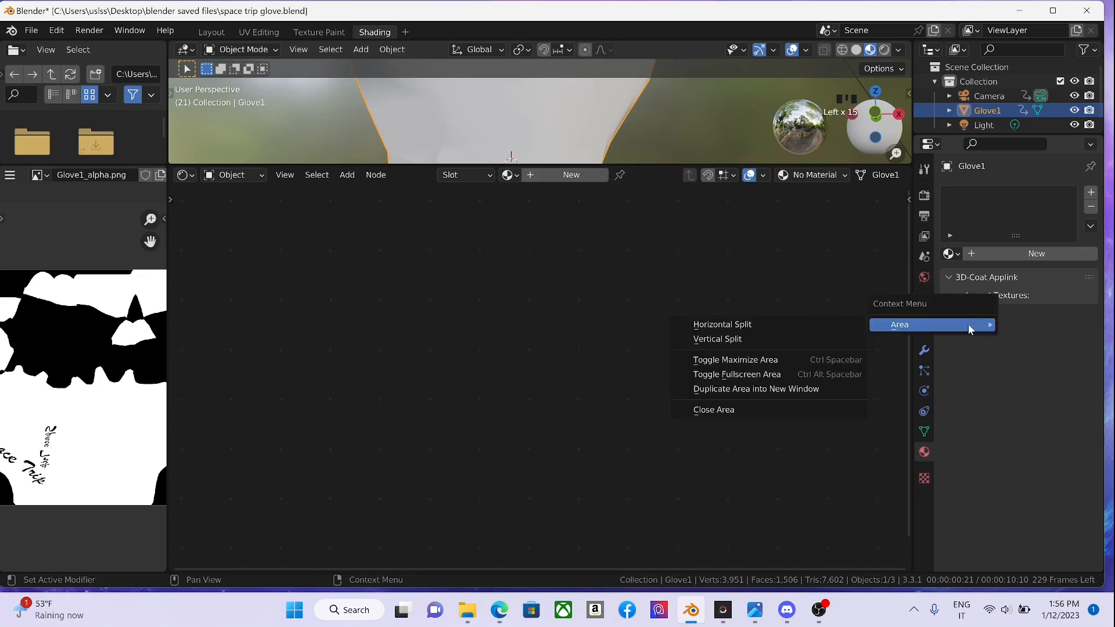
{"action": "left_click", "coordinate": [347, 175]}
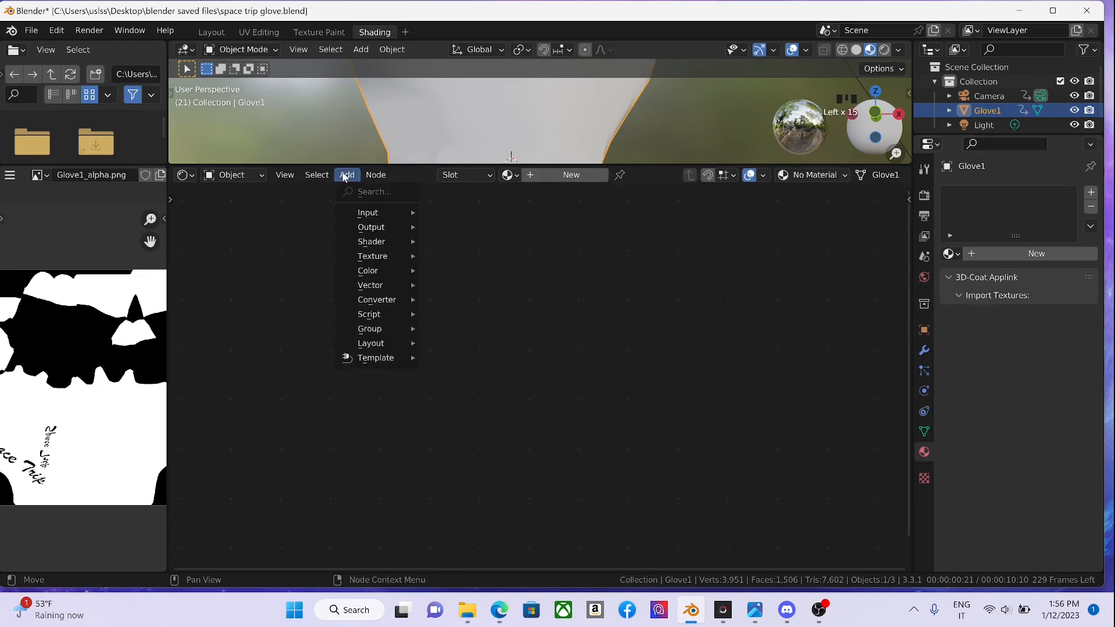
{"action": "mouse_move", "coordinate": [364, 231]}
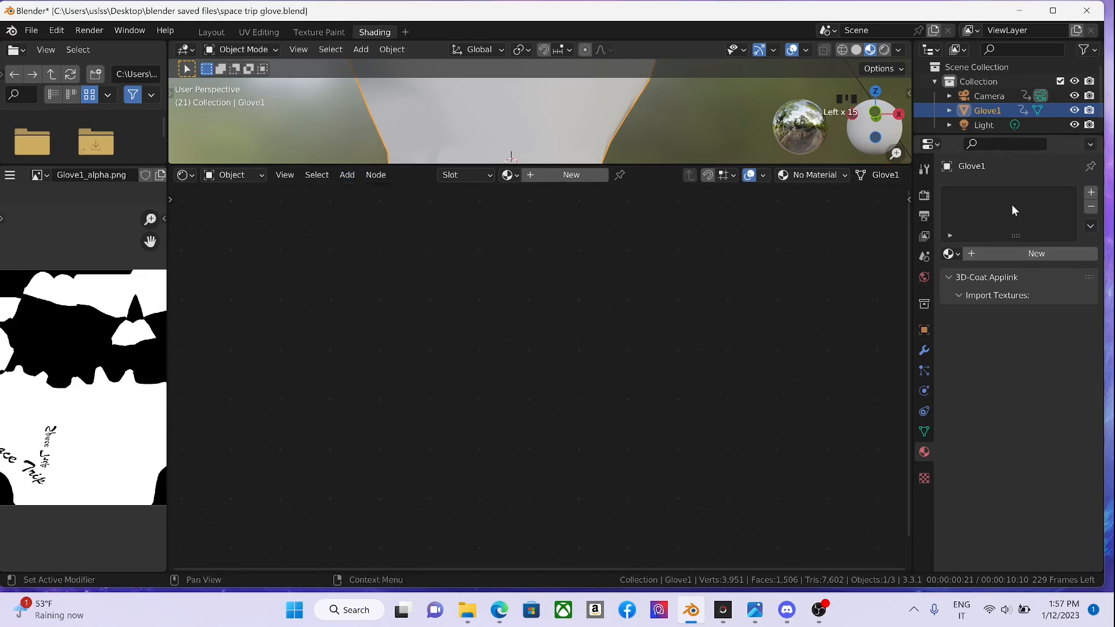
- Add a material slot to the glove, create a new material in it named "hand", and show its nodes
{"action": "left_click", "coordinate": [953, 253]}
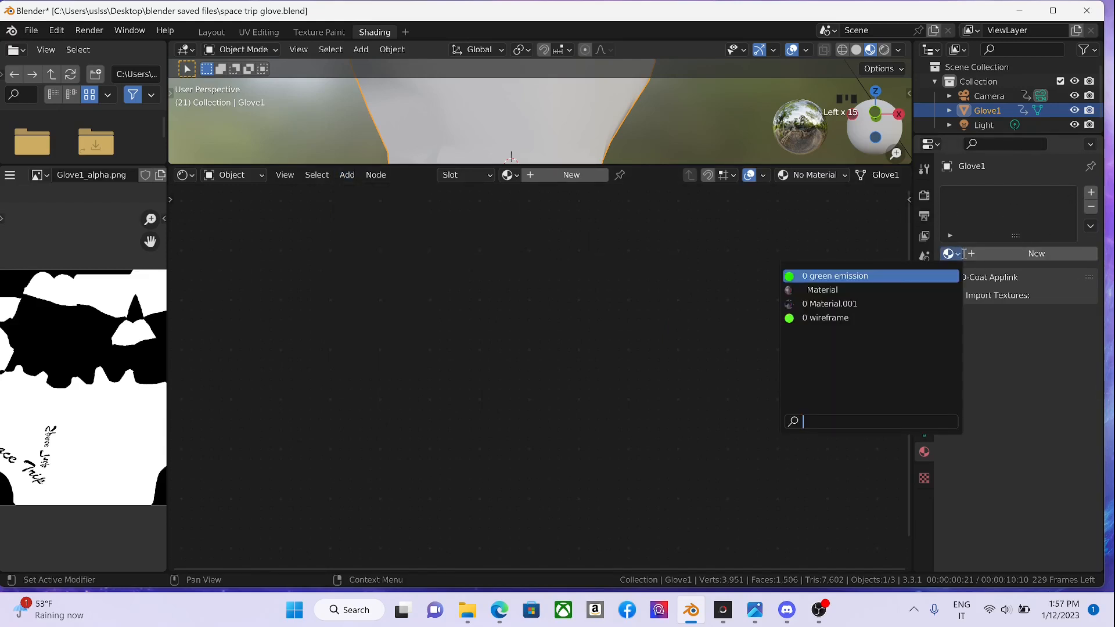
{"action": "left_click", "coordinate": [1091, 193]}
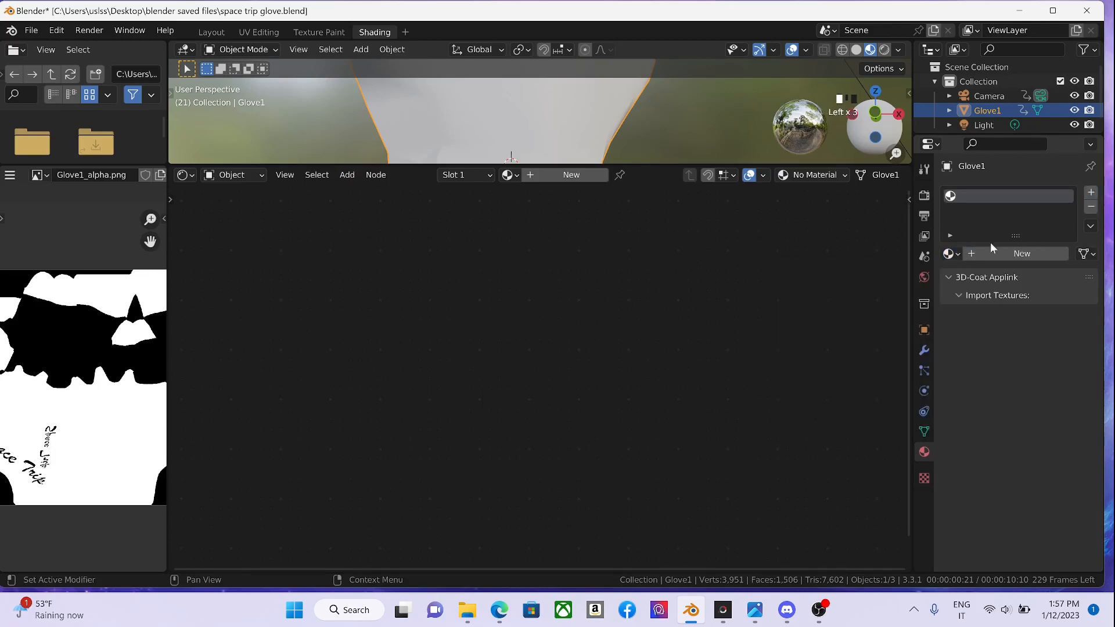
{"action": "left_click", "coordinate": [1017, 257]}
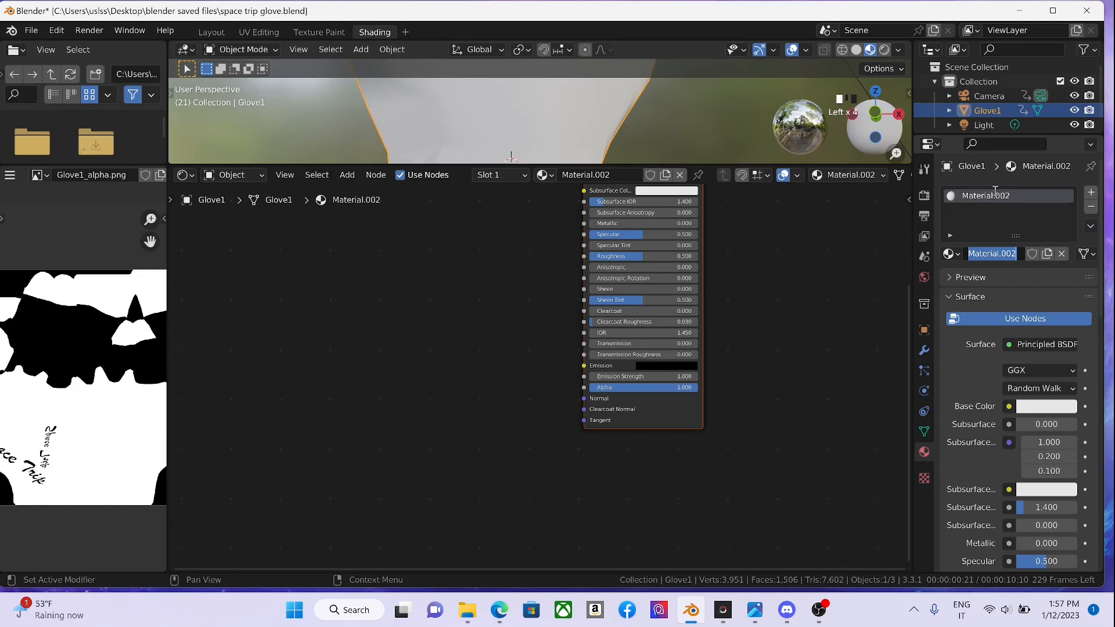
{"action": "type", "text": "hand"}
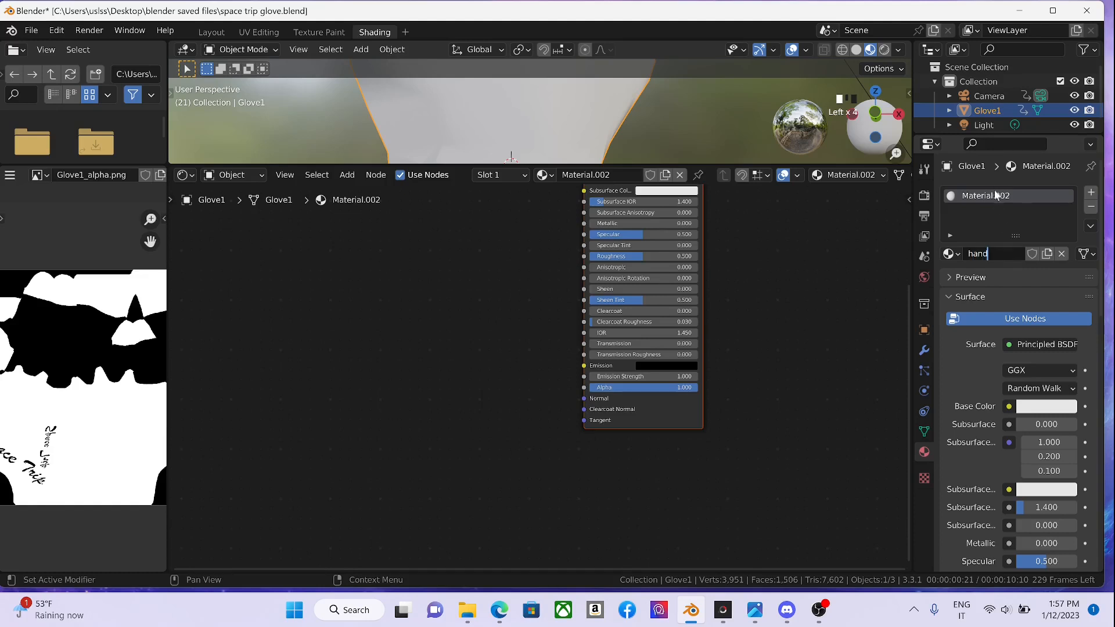
{"action": "key", "text": "Return"}
{"action": "middle_click_drag", "start_coordinate": [736, 291], "coordinate": [750, 437]}
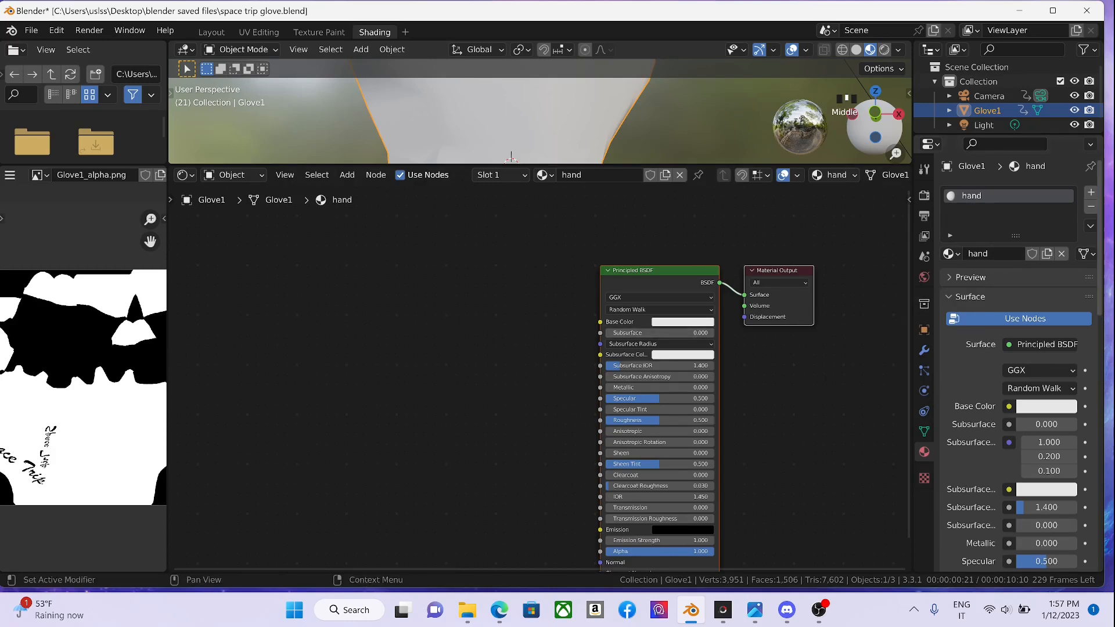
- Examine the hand material's Surface, Volume and Settings properties, collapsing the Surface section and expanding Volume
{"action": "left_click", "coordinate": [929, 145]}
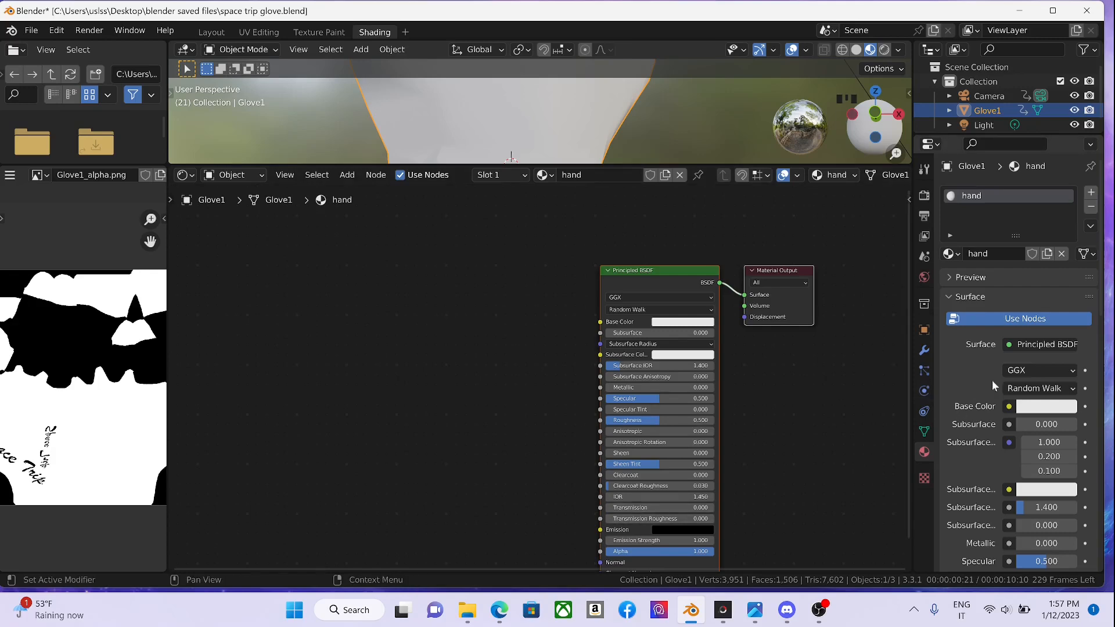
{"action": "scroll", "coordinate": [1013, 330], "scroll_direction": "down", "scroll_amount": 3}
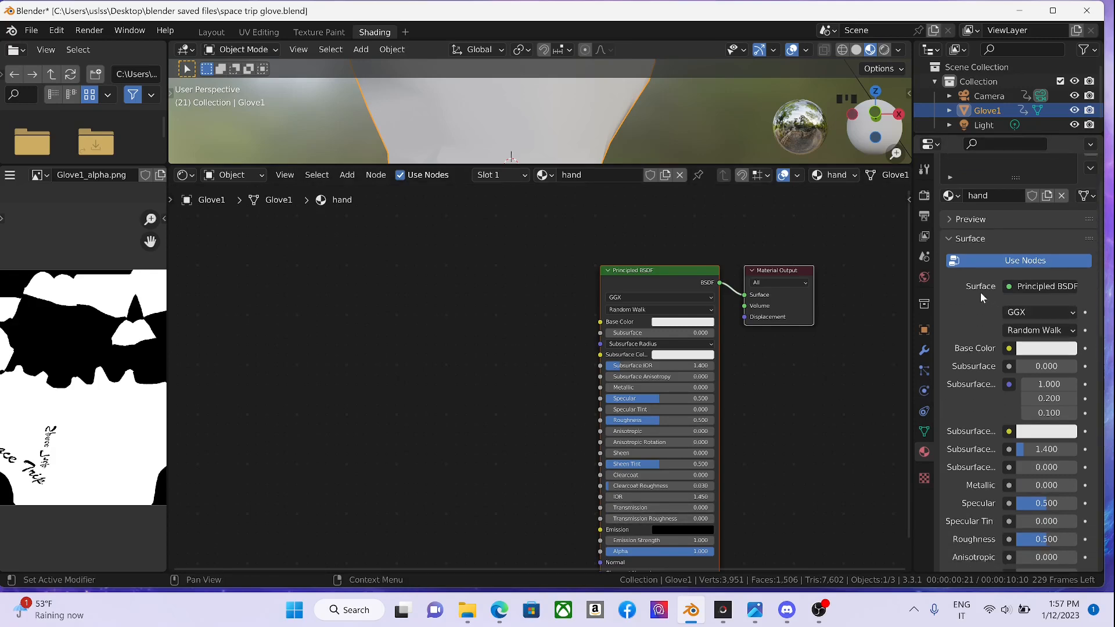
{"action": "left_click", "coordinate": [956, 238]}
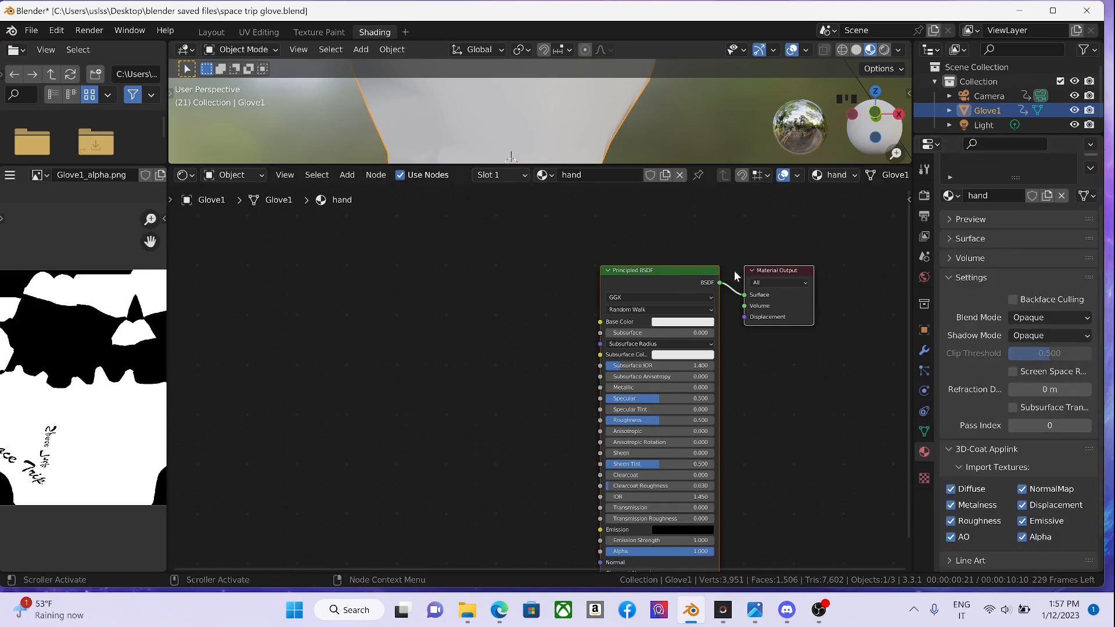
{"action": "scroll", "coordinate": [747, 307], "scroll_direction": "up", "scroll_amount": 2}
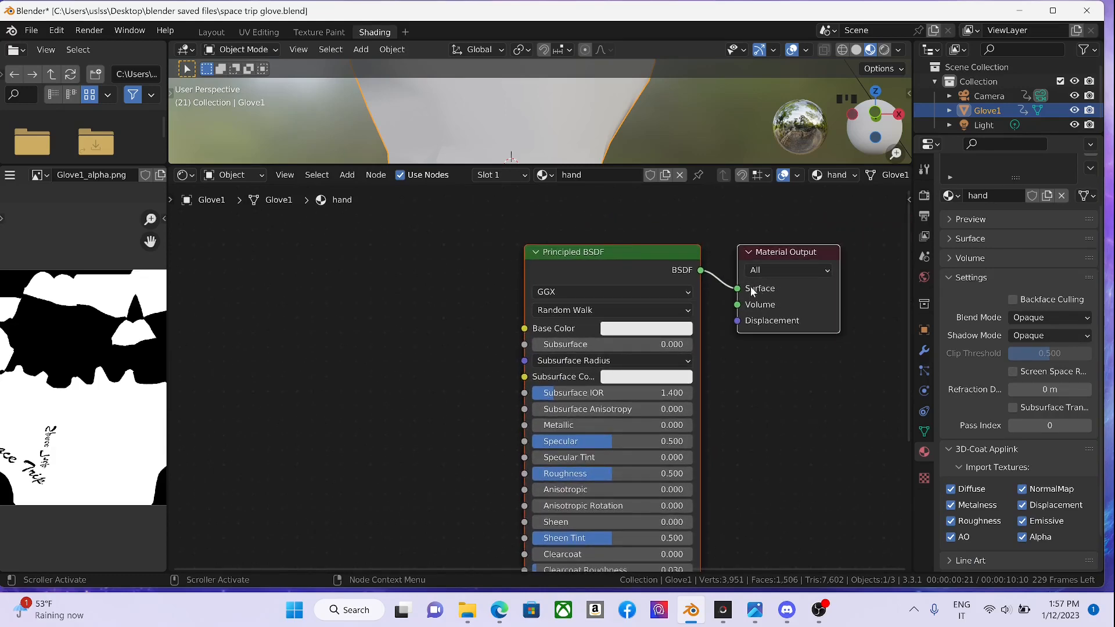
{"action": "left_click", "coordinate": [951, 239]}
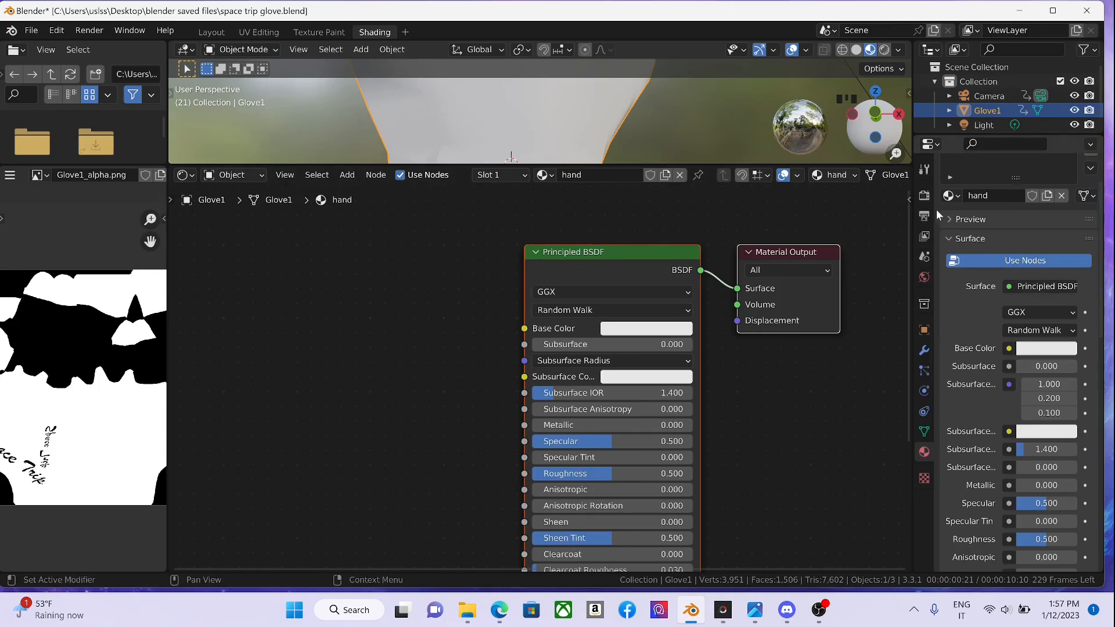
{"action": "left_click", "coordinate": [951, 237]}
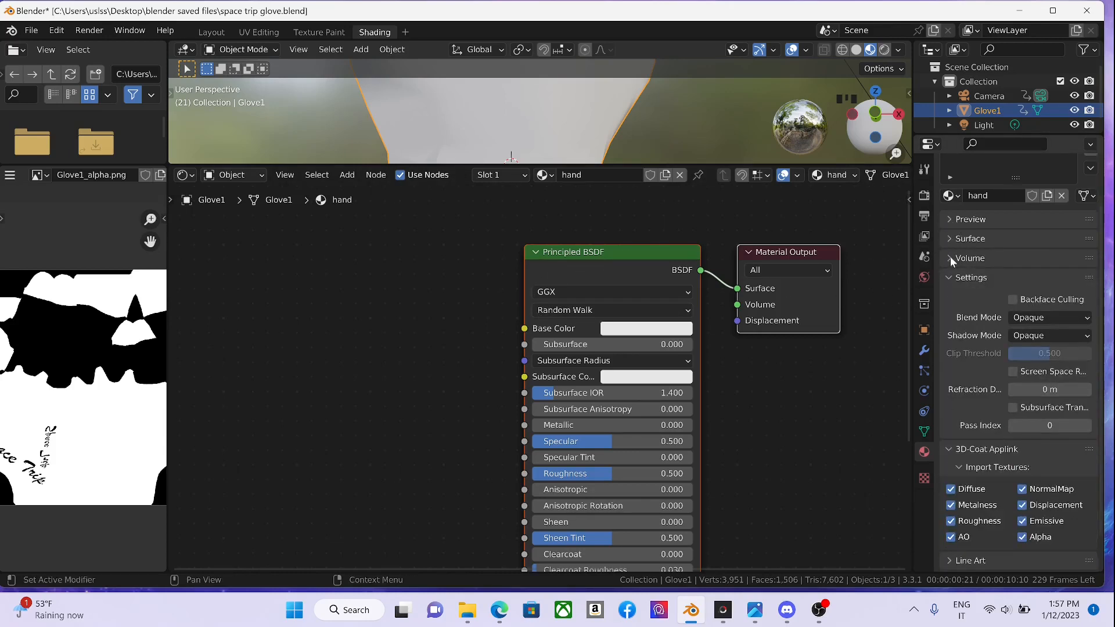
{"action": "left_click", "coordinate": [951, 258]}
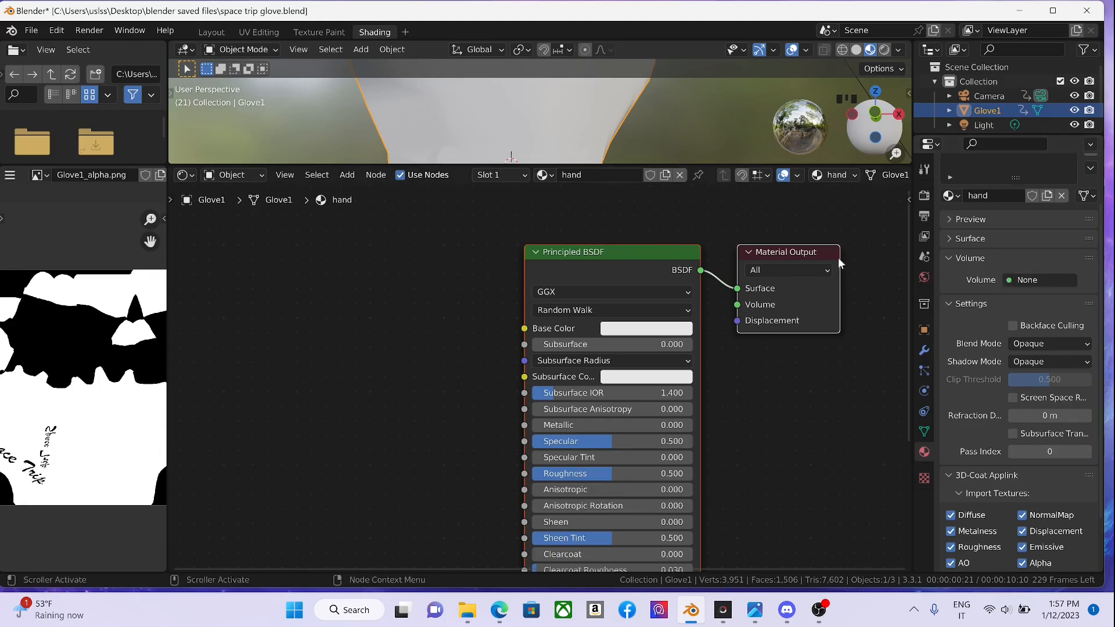
{"action": "left_click", "coordinate": [1013, 281]}
- Look over the Principled BSDF and Material Output nodes, and select the Principled BSDF node
{"action": "left_click_drag", "start_coordinate": [679, 256], "coordinate": [707, 235]}
{"action": "scroll", "coordinate": [689, 295], "scroll_direction": "down", "scroll_amount": 3}
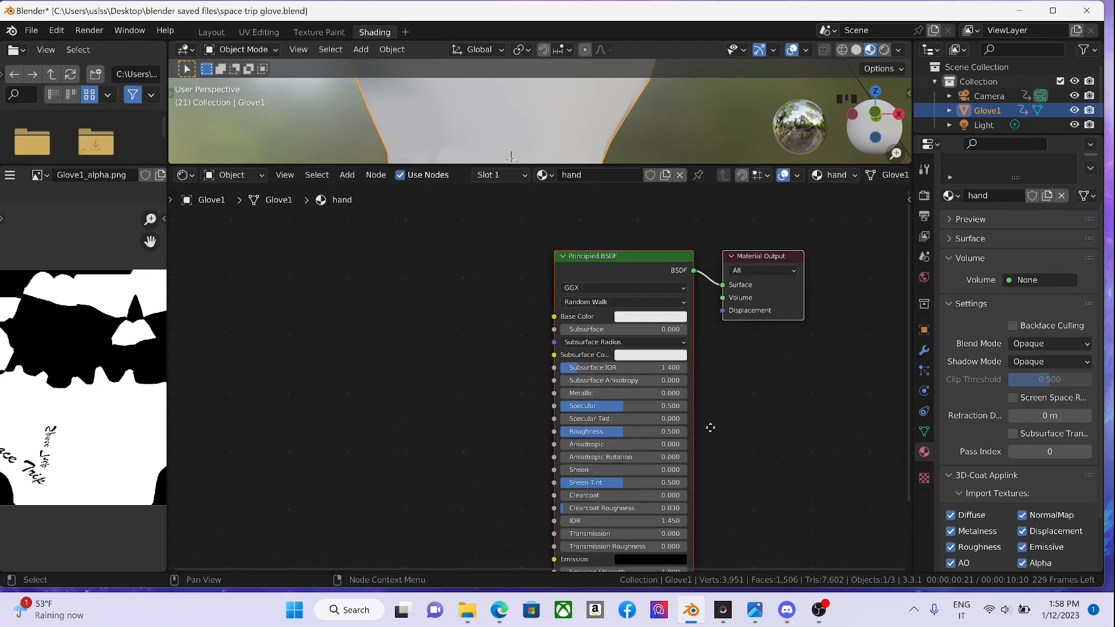
{"action": "middle_click_drag", "start_coordinate": [711, 427], "coordinate": [730, 341]}
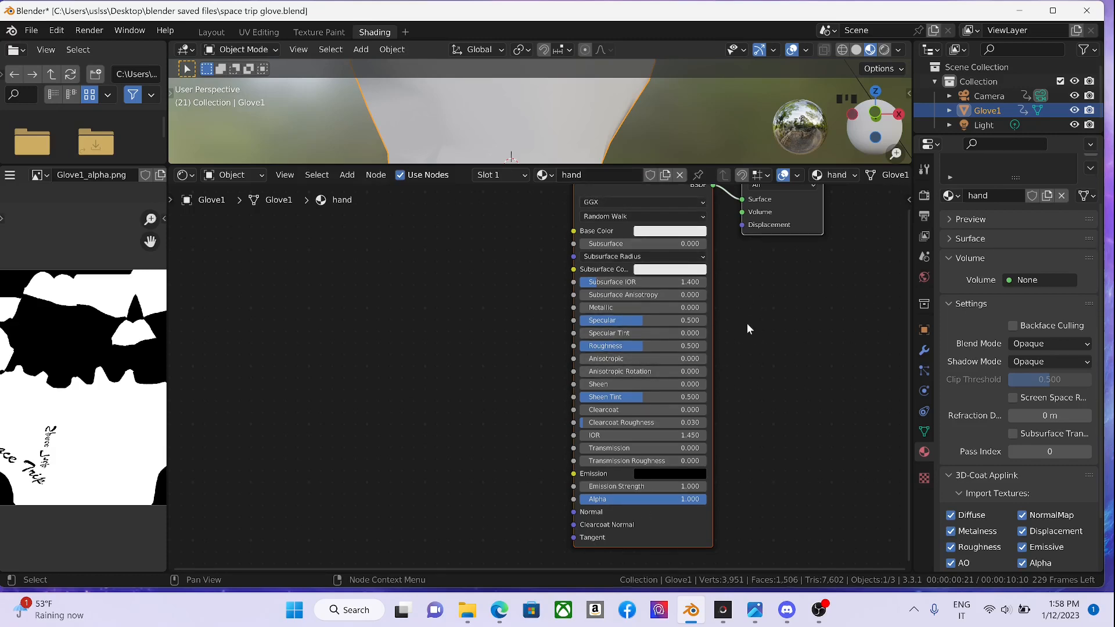
{"action": "middle_click_drag", "start_coordinate": [749, 328], "coordinate": [685, 455]}
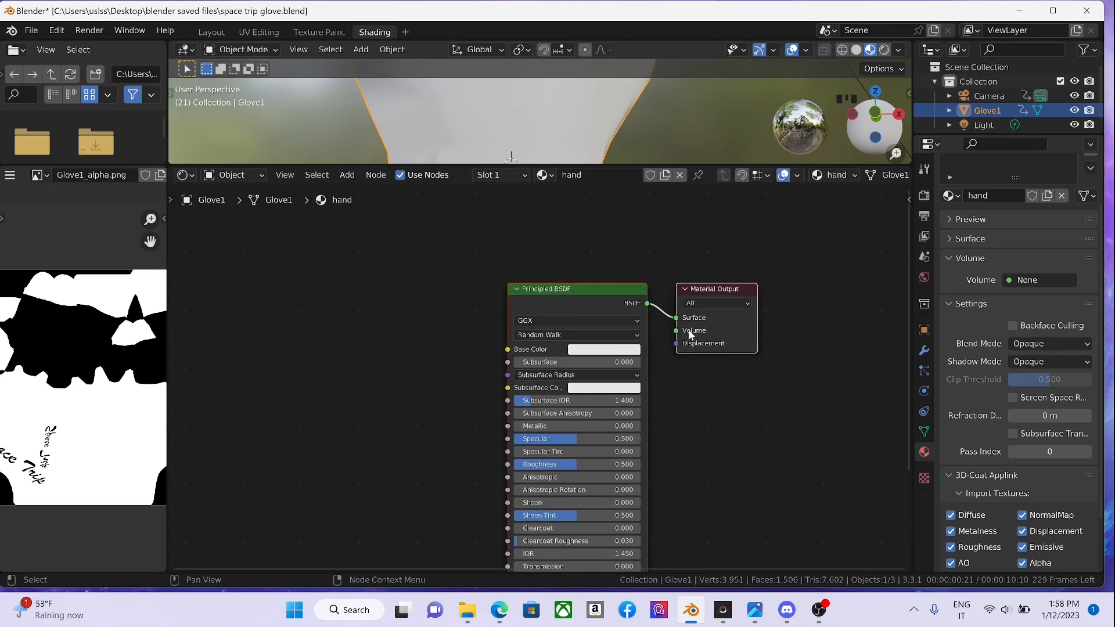
{"action": "left_click", "coordinate": [602, 295]}
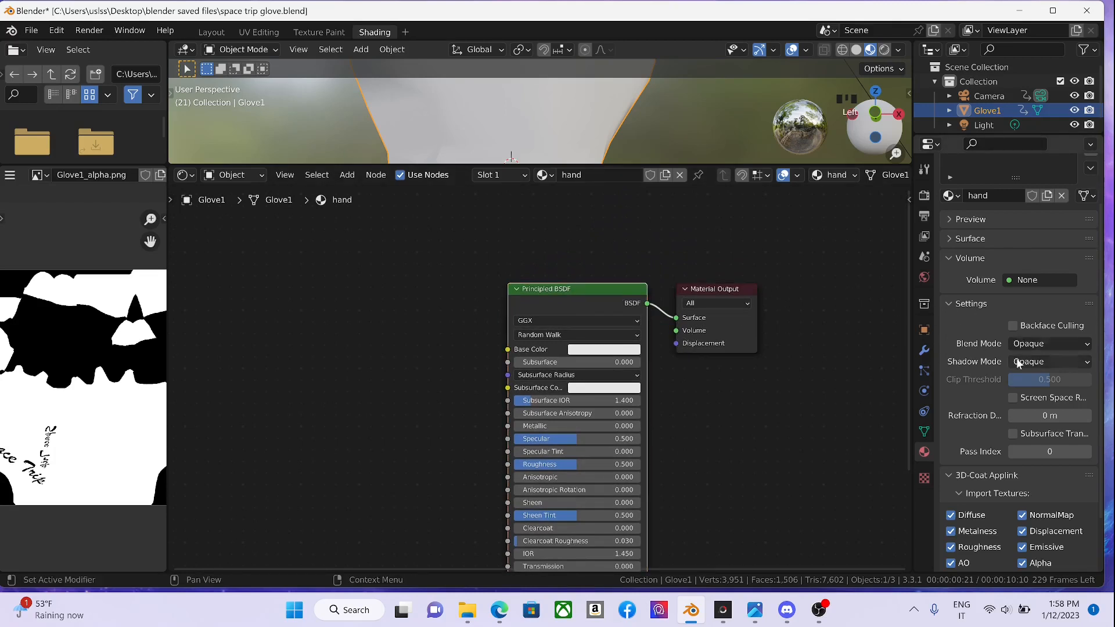
{"action": "scroll", "coordinate": [997, 290], "scroll_direction": "up", "scroll_amount": 3}
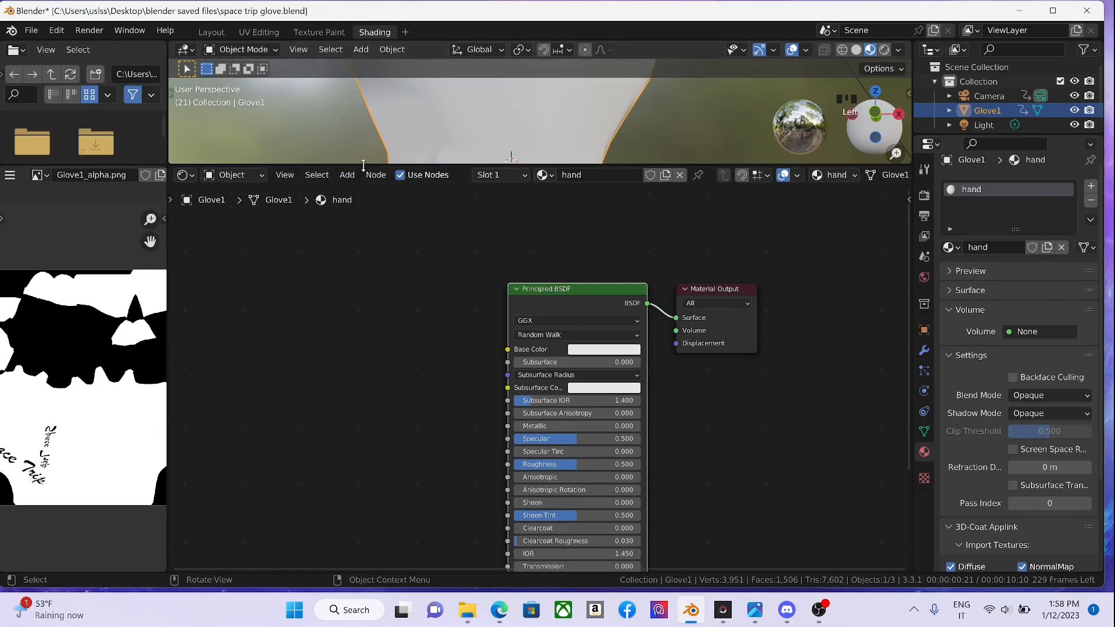
- Enlarge the 3D viewport above the shader editor and look through its addable object types and interaction modes
{"action": "left_click_drag", "start_coordinate": [358, 167], "coordinate": [382, 321]}
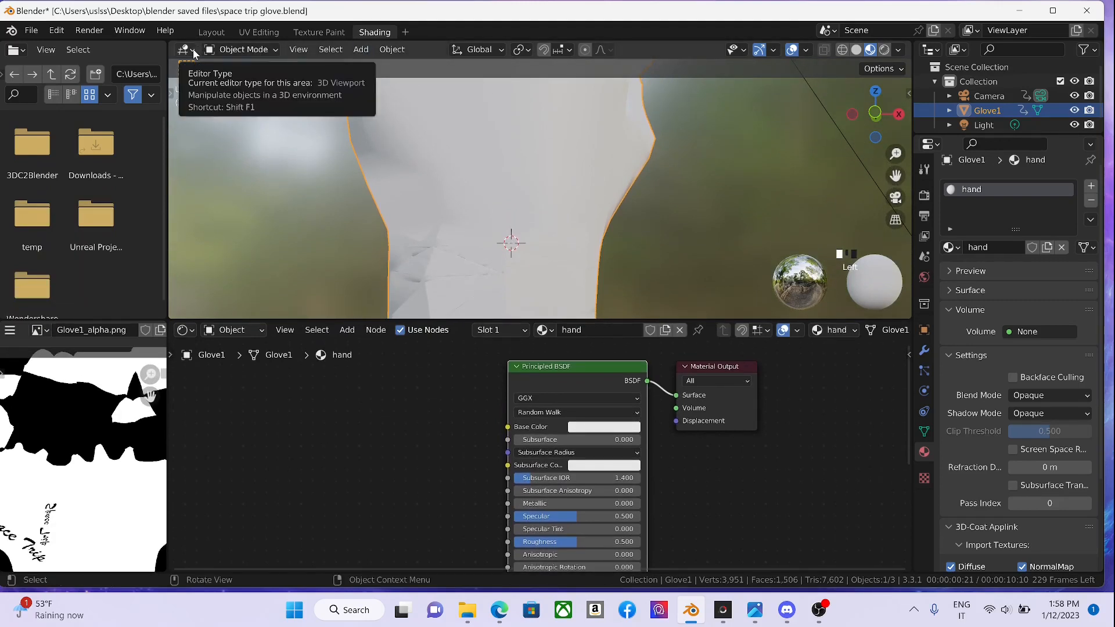
{"action": "left_click", "coordinate": [361, 50]}
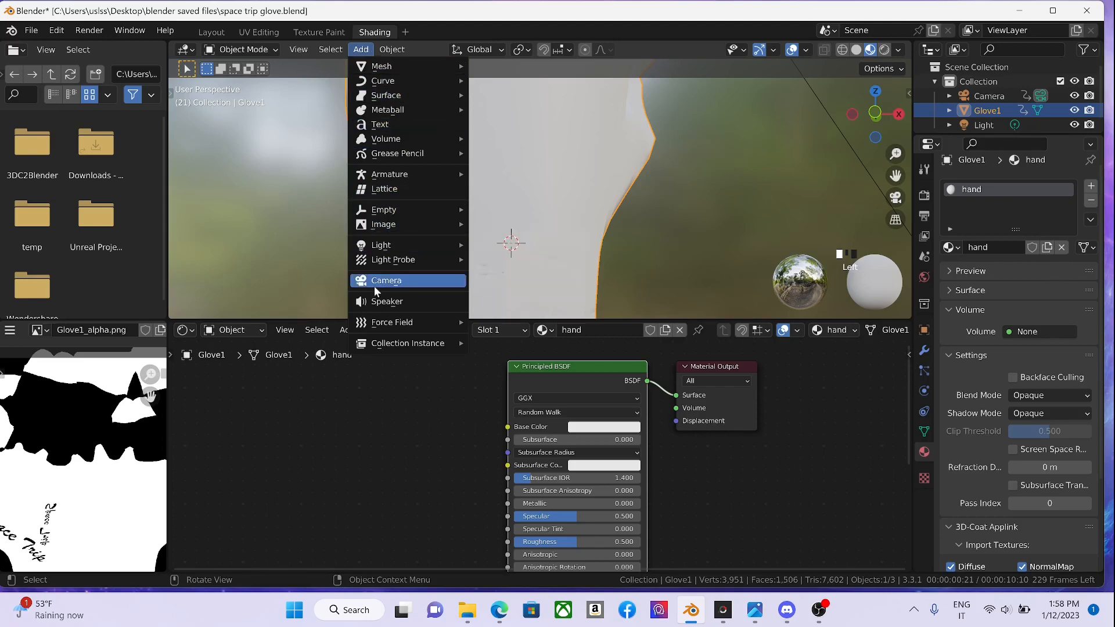
{"action": "left_click", "coordinate": [347, 330]}
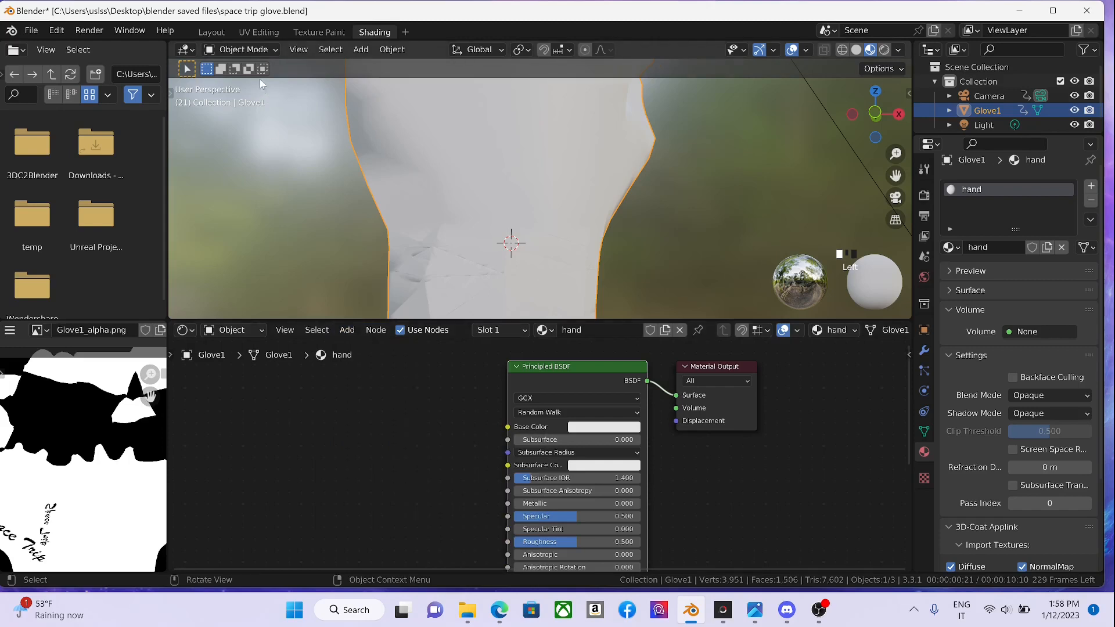
{"action": "left_click", "coordinate": [253, 50]}
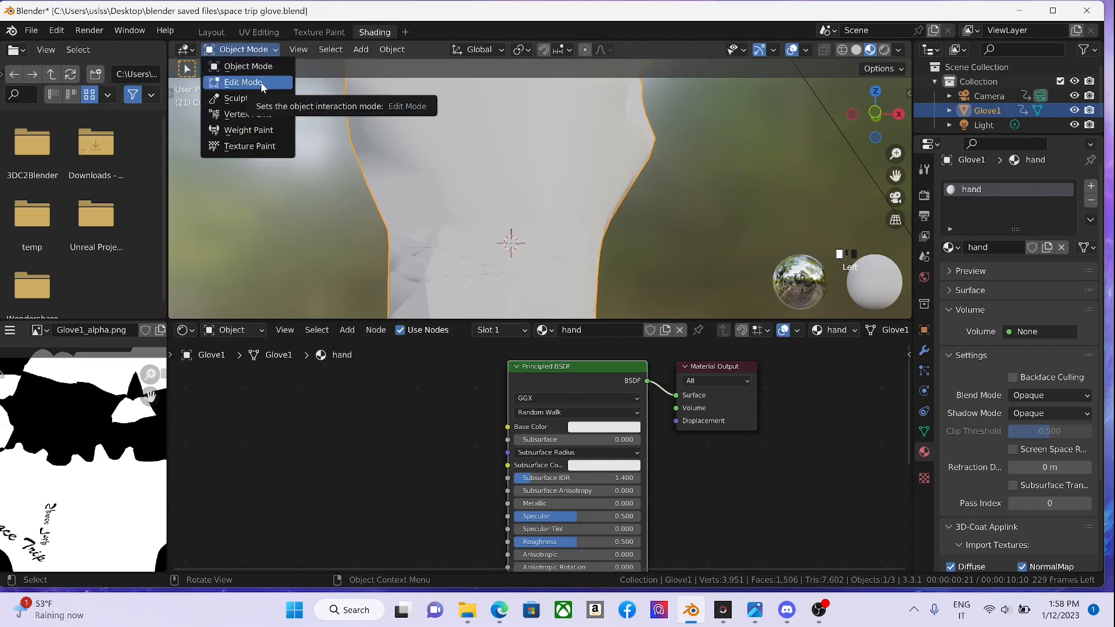
{"action": "left_click", "coordinate": [361, 50]}
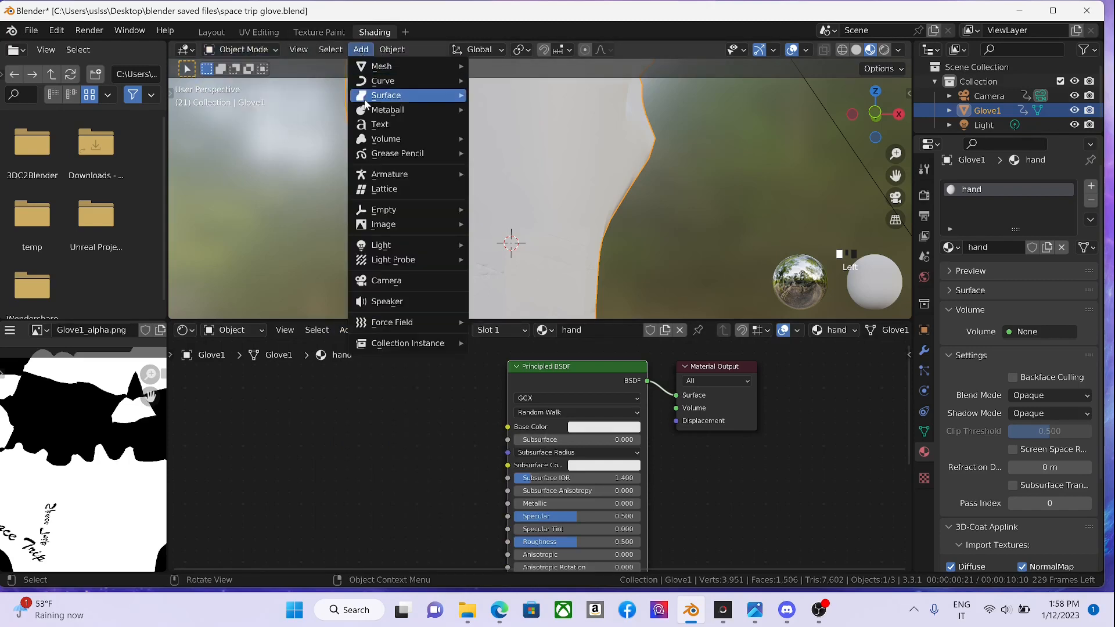
- Switch the glove to Edit Mode and compare the mesh primitives with the texture nodes that can be added
{"action": "left_click", "coordinate": [239, 50]}
{"action": "left_click", "coordinate": [244, 82]}
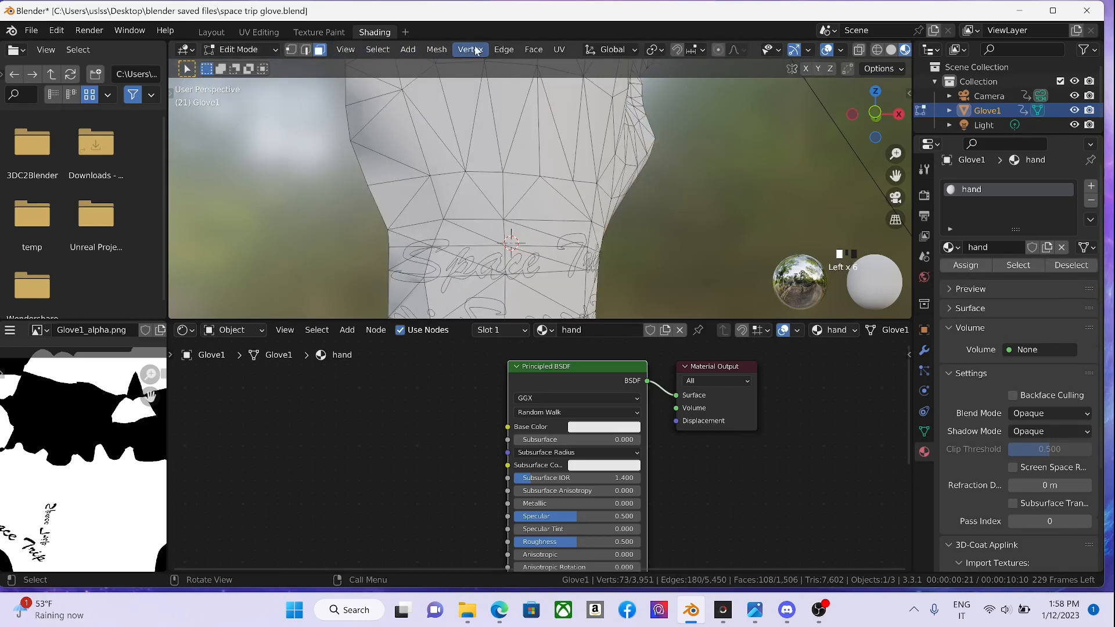
{"action": "left_click", "coordinate": [408, 50]}
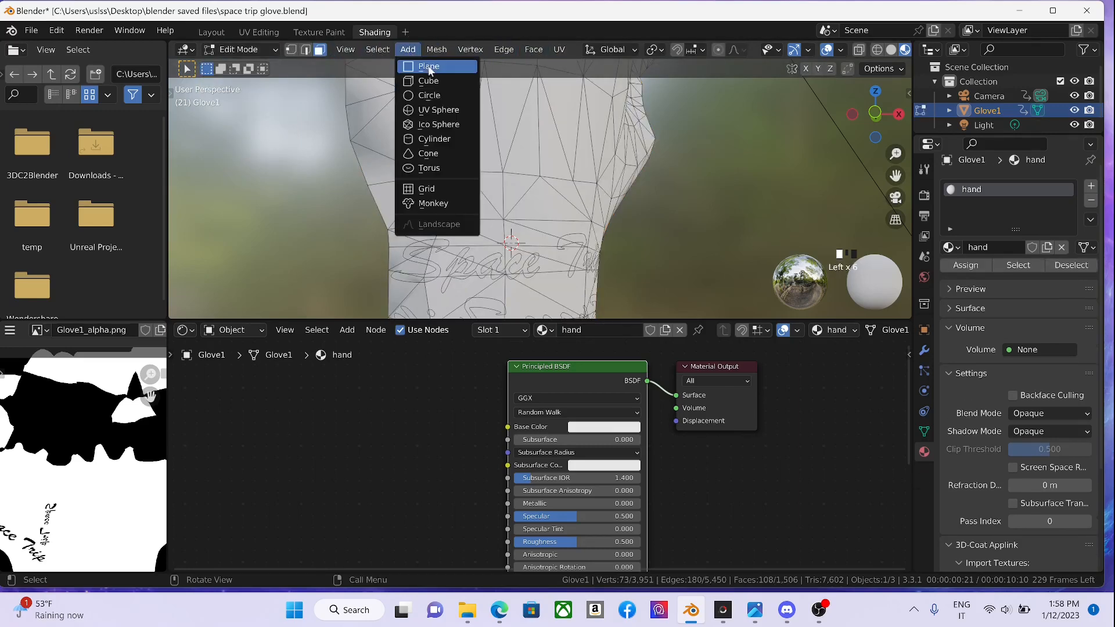
{"action": "left_click", "coordinate": [272, 51]}
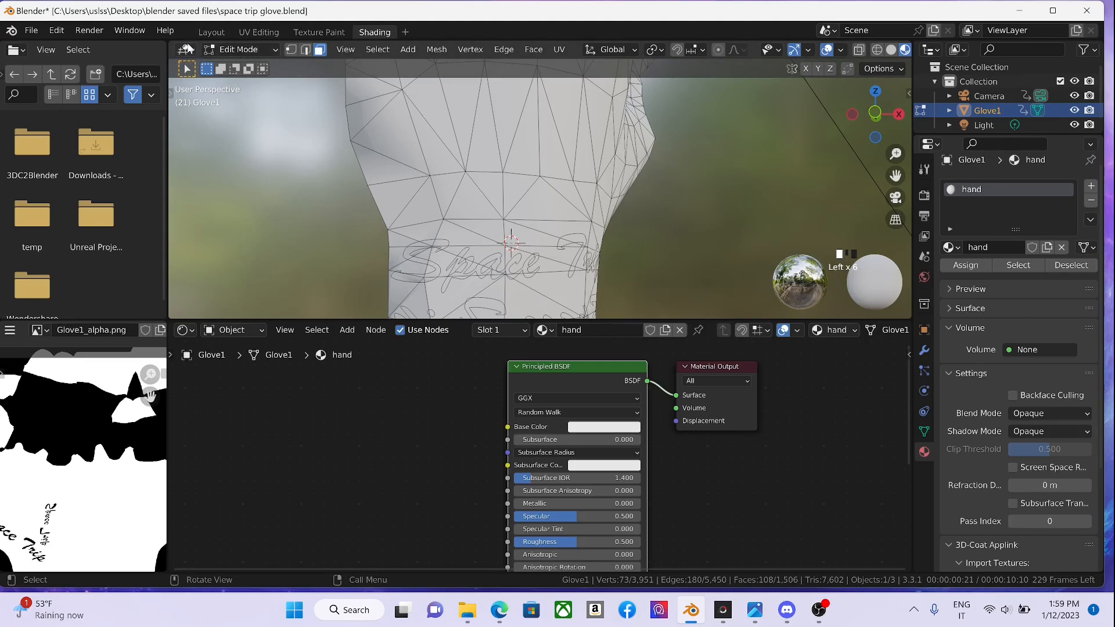
{"action": "left_click", "coordinate": [259, 51]}
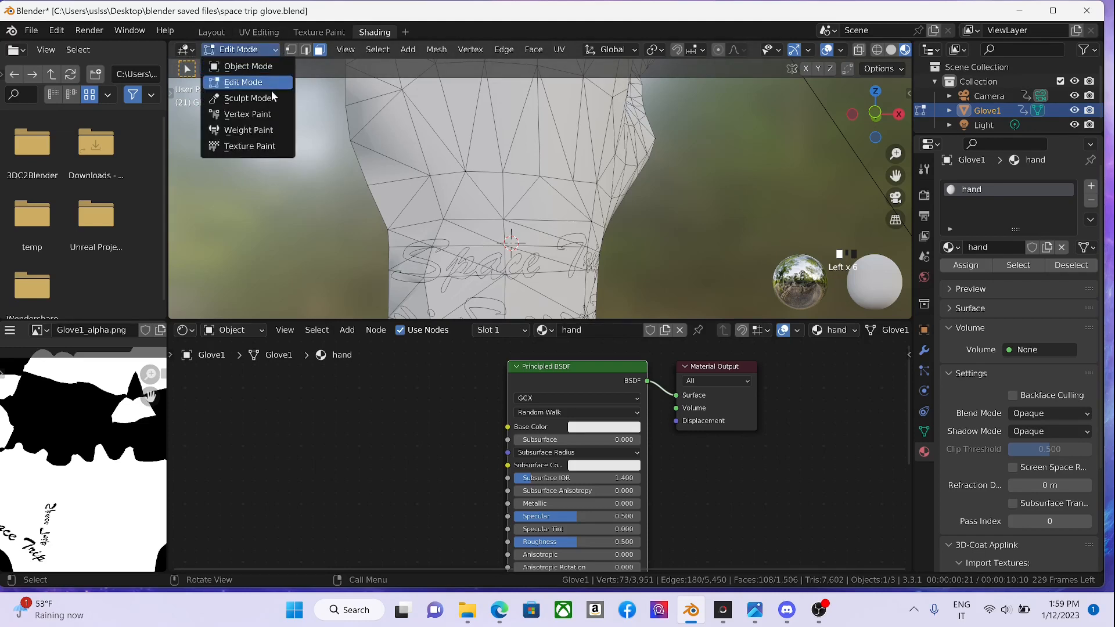
{"action": "left_click", "coordinate": [347, 331]}
{"action": "mouse_move", "coordinate": [366, 412]}
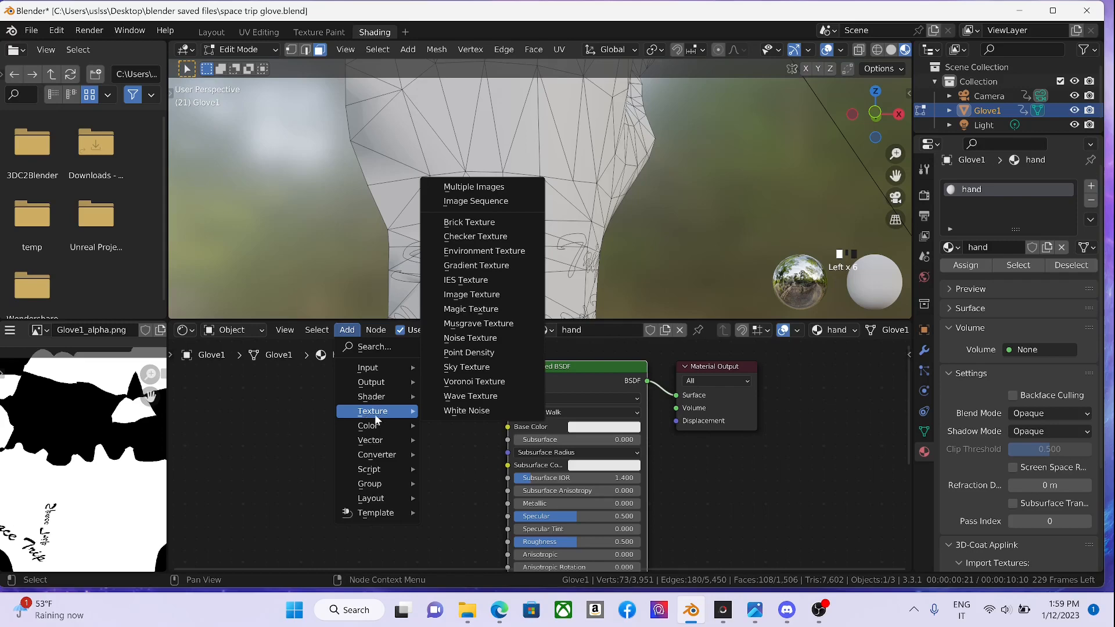
- Set the hand material's Base Color to orange-red and view the glove in the Texture Paint workspace
{"action": "left_click", "coordinate": [602, 428]}
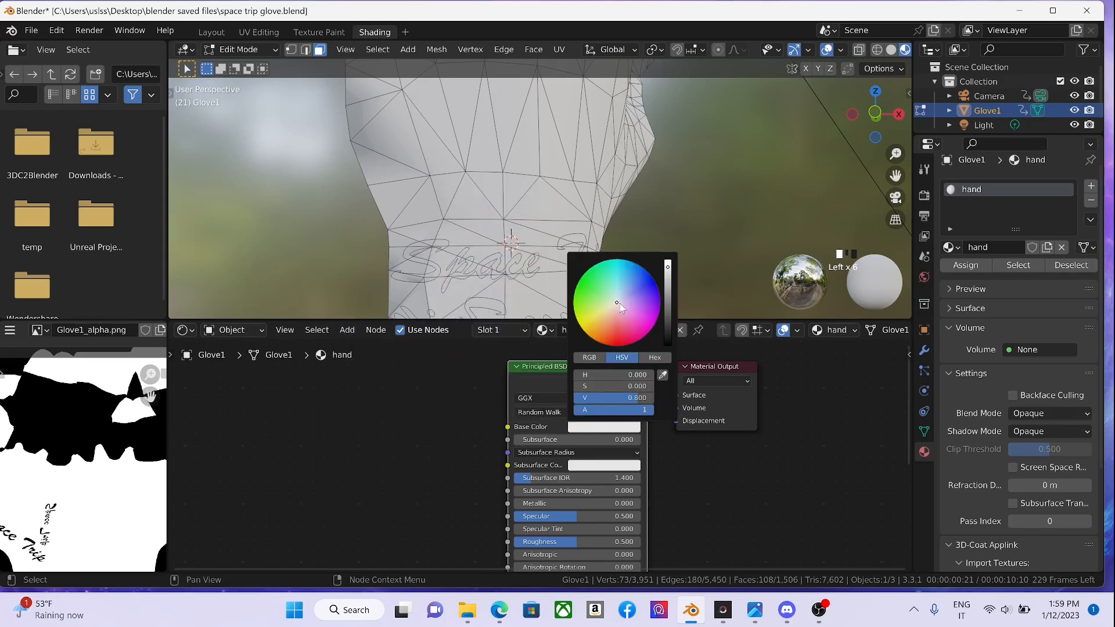
{"action": "left_click", "coordinate": [604, 343]}
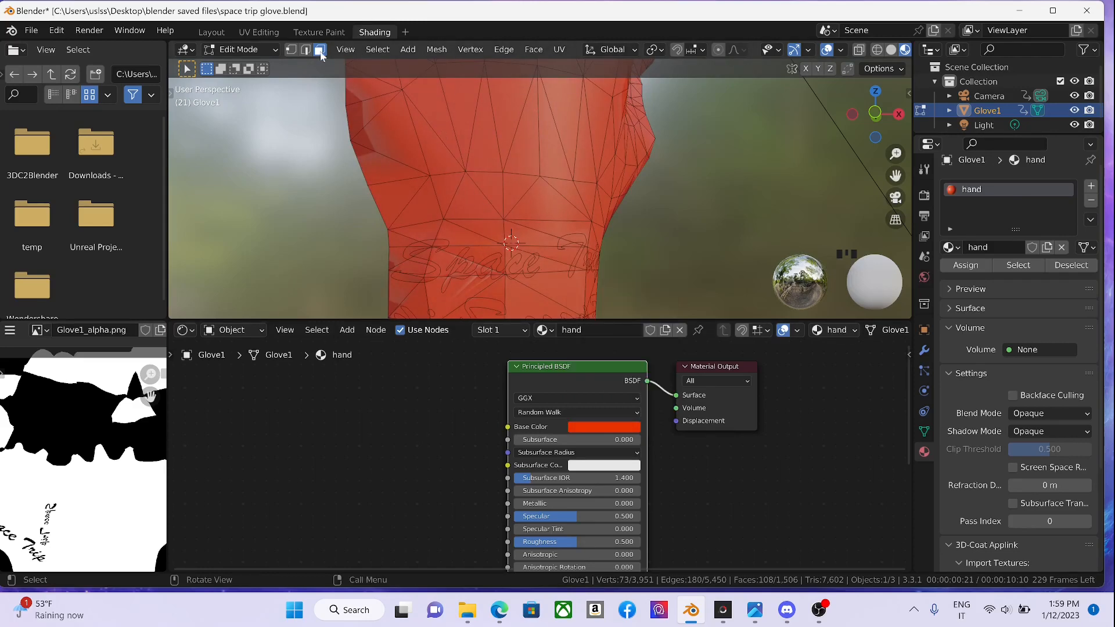
{"action": "left_click", "coordinate": [325, 31]}
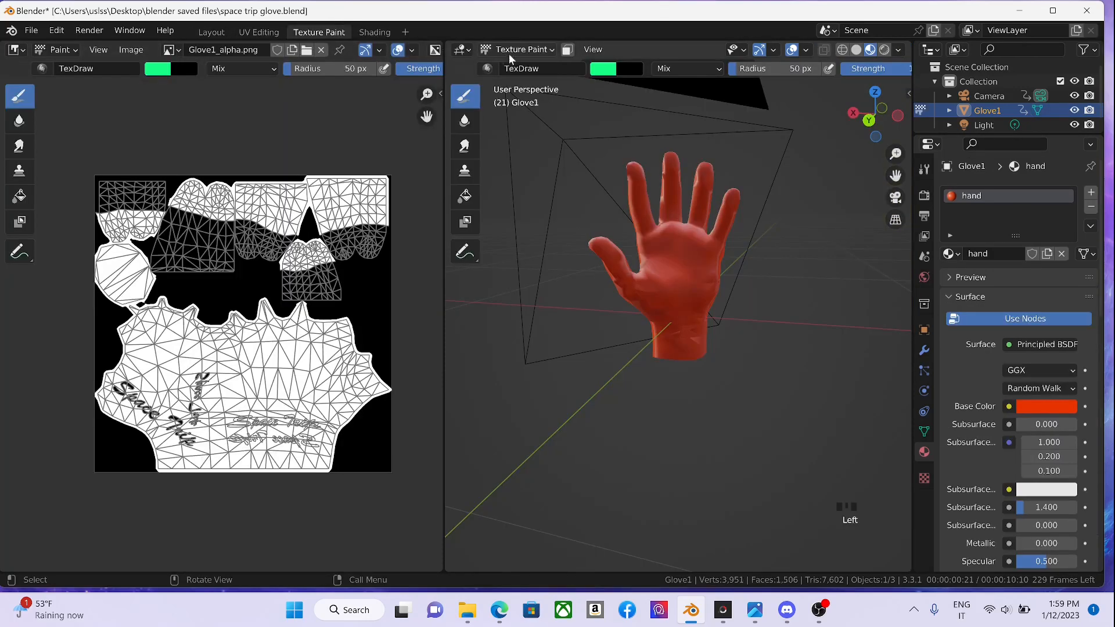
- Try to paint green strokes on the palm of the glove with the TexDraw brush
{"action": "mouse_move", "coordinate": [683, 291]}
{"action": "left_mouse_down"}
{"action": "mouse_move", "coordinate": [683, 314]}
{"action": "mouse_move", "coordinate": [684, 294]}
{"action": "left_mouse_up"}
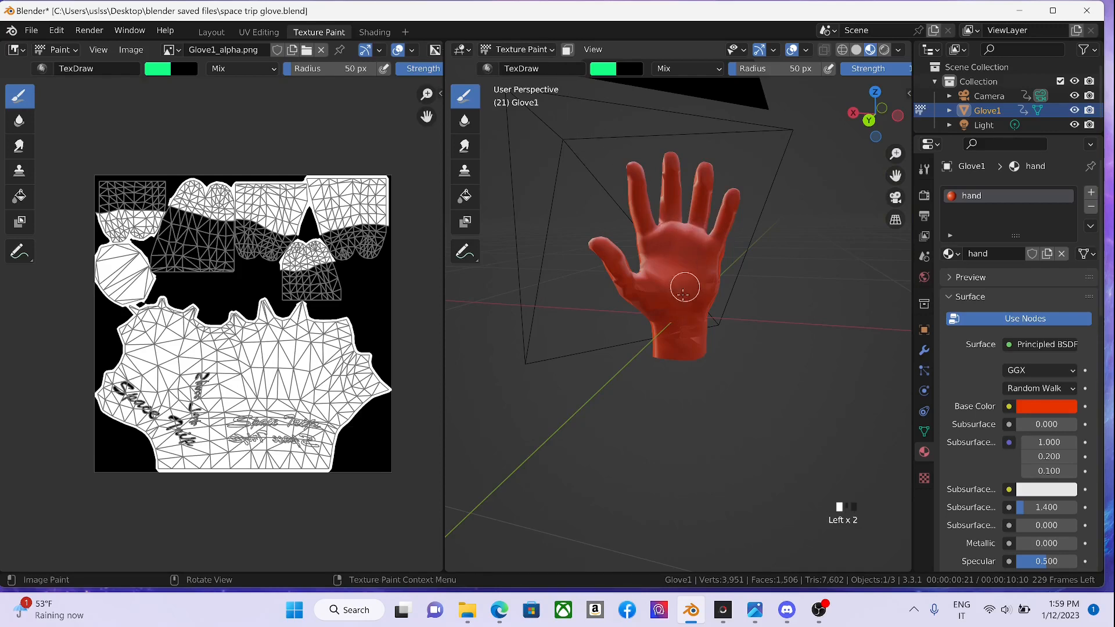
{"action": "left_click", "coordinate": [683, 274]}
{"action": "left_click", "coordinate": [678, 315]}
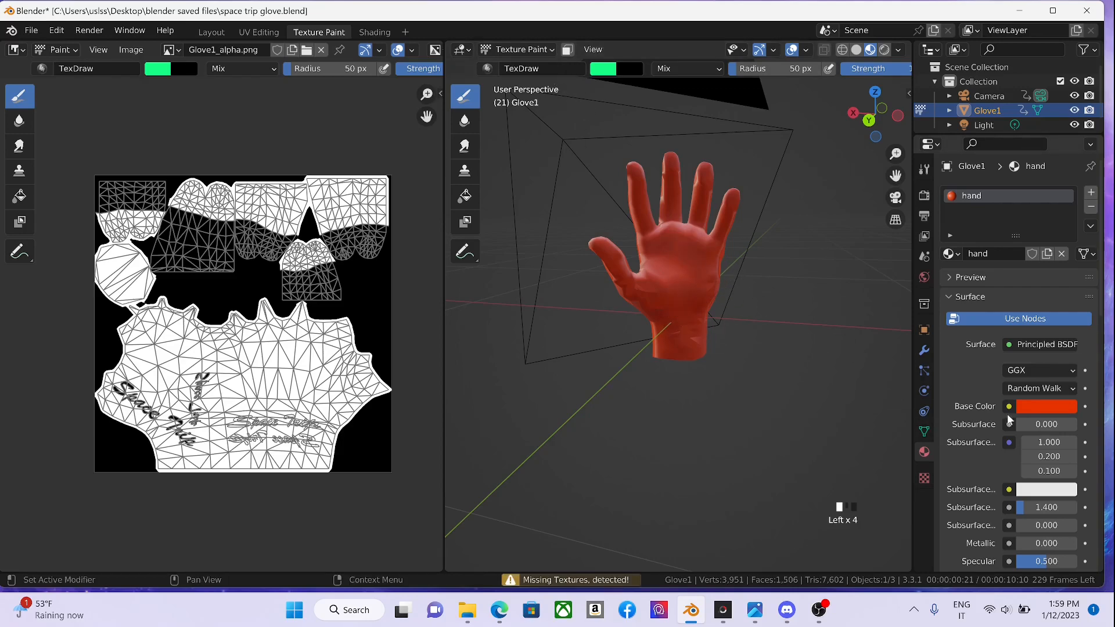
- Return to the Shading workspace and try adding an Image Texture node to the hand material
{"action": "left_click", "coordinate": [377, 33]}
{"action": "left_click", "coordinate": [348, 330]}
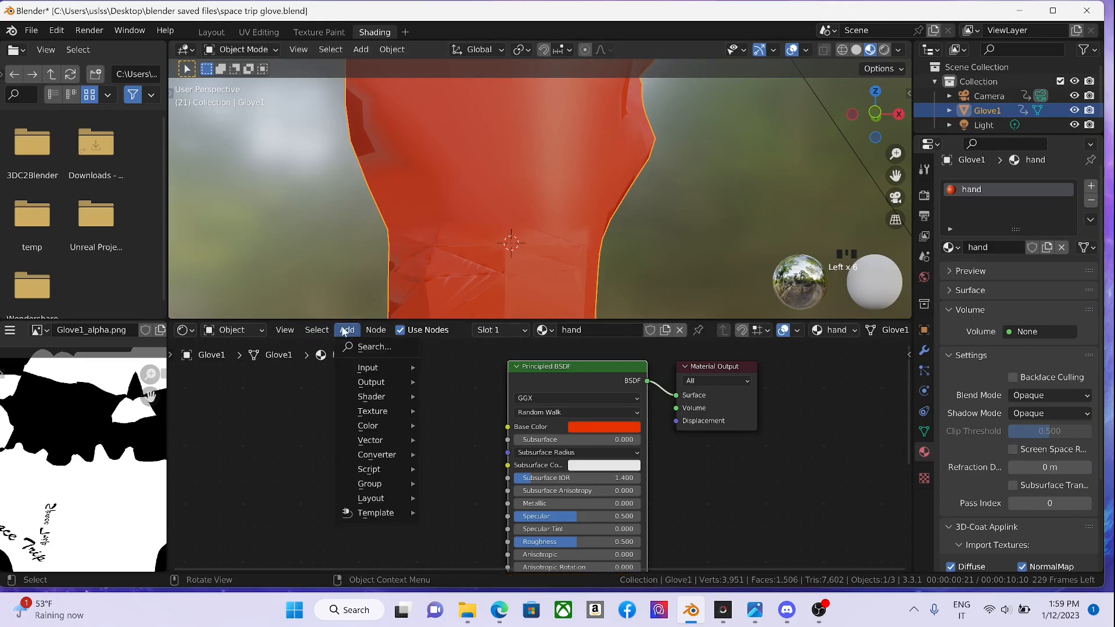
{"action": "mouse_move", "coordinate": [372, 411]}
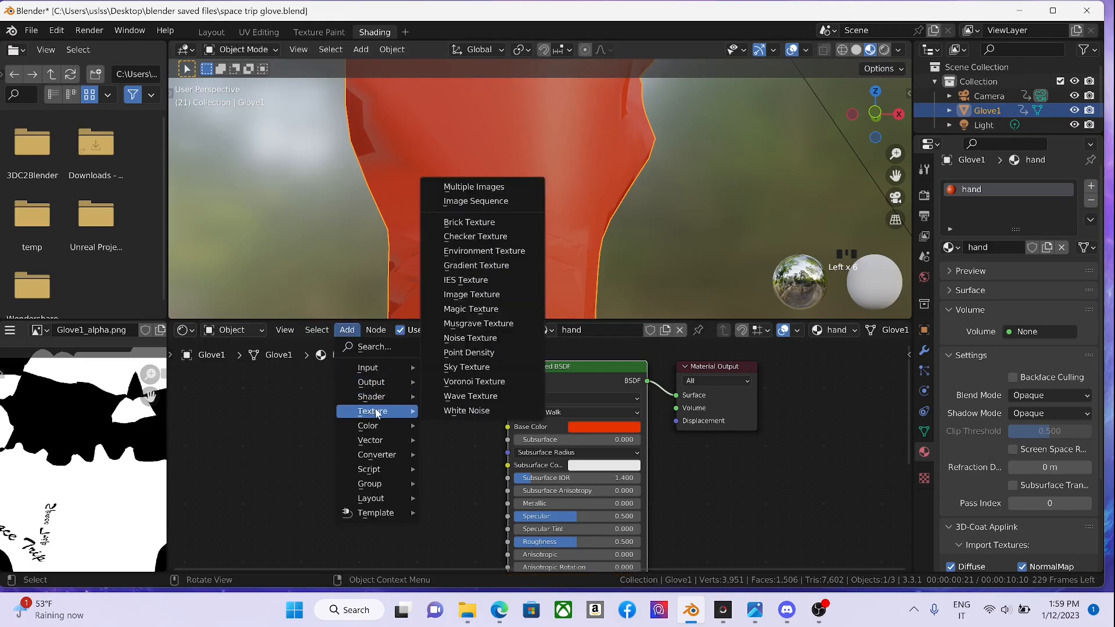
{"action": "left_click", "coordinate": [464, 298]}
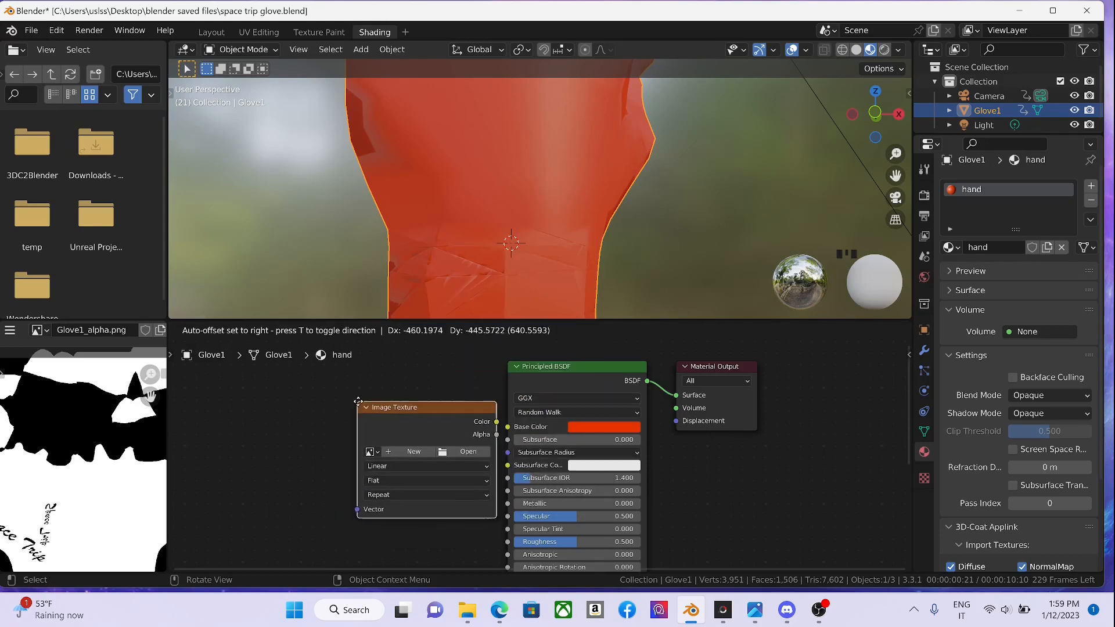
{"action": "right_click", "coordinate": [300, 405]}
- Pull a link from the Principled BSDF's Base Color and attach a new Image Texture node's Color output to it
{"action": "left_click_drag", "start_coordinate": [507, 427], "coordinate": [420, 423]}
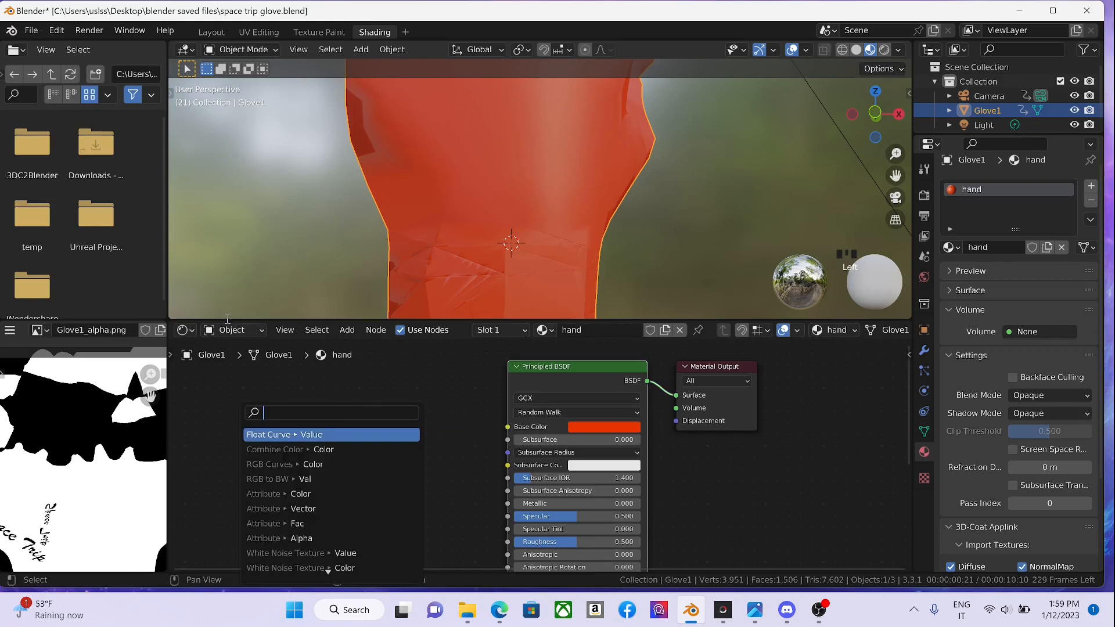
{"action": "type", "text": "imag"}
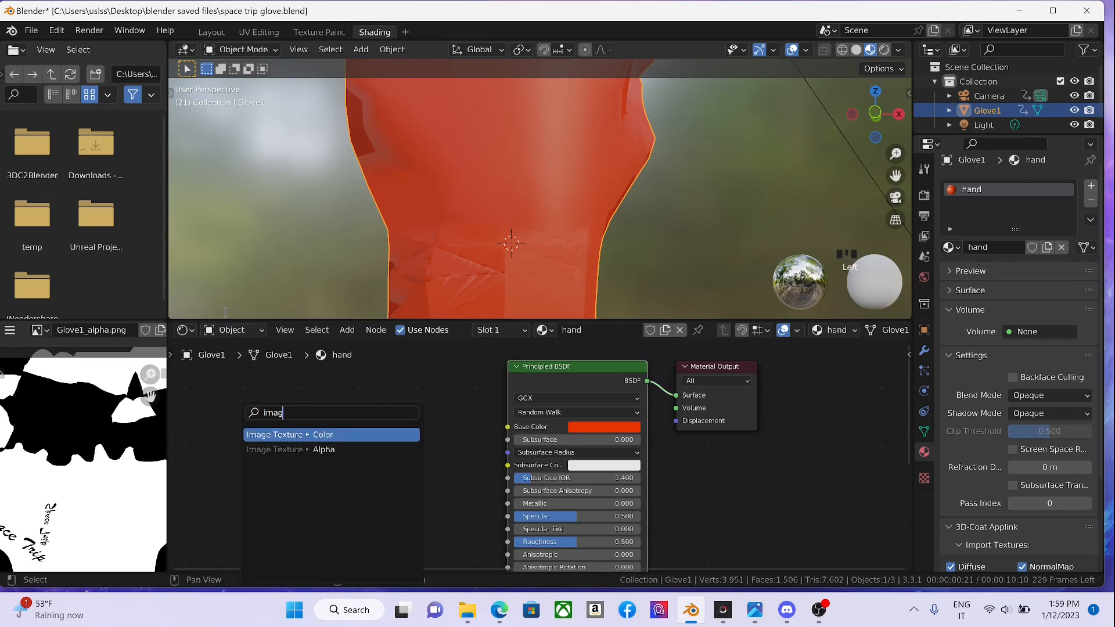
{"action": "left_click", "coordinate": [340, 435]}
{"action": "left_click", "coordinate": [439, 416]}
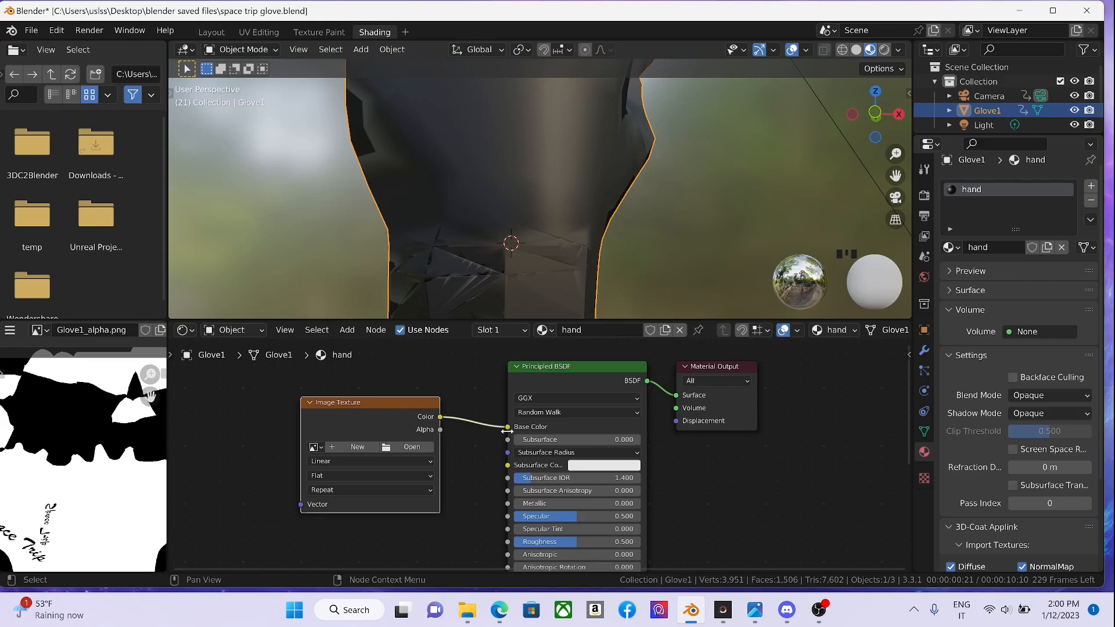
- Delete the Image Texture node linked to the Principled BSDF's Base Color
{"action": "right_click", "coordinate": [419, 408]}
{"action": "left_click", "coordinate": [399, 381]}
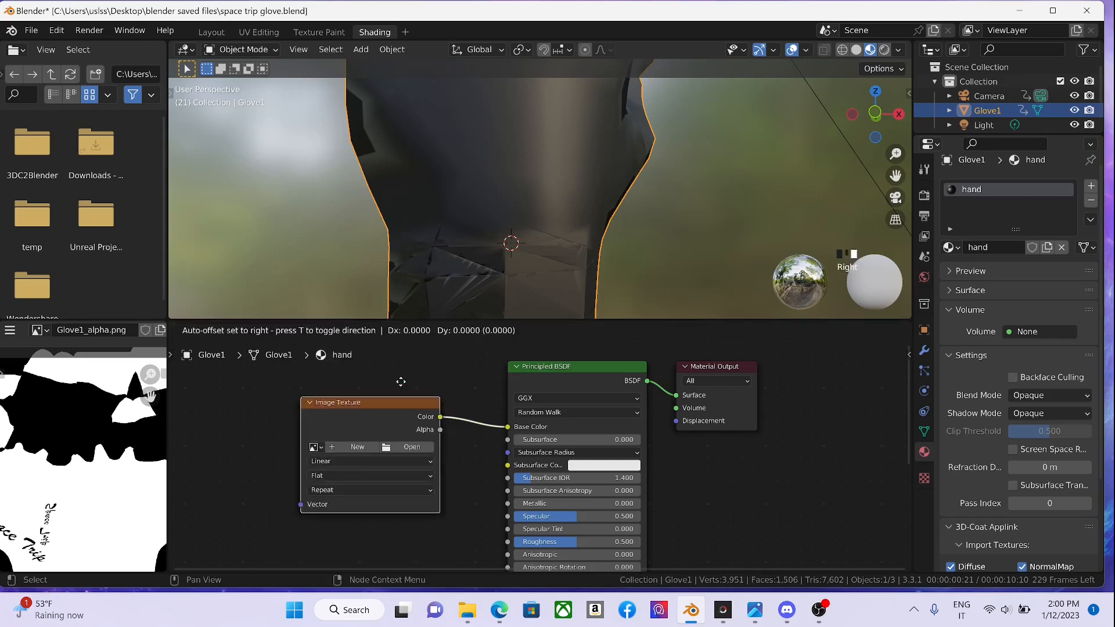
{"action": "right_click", "coordinate": [407, 412]}
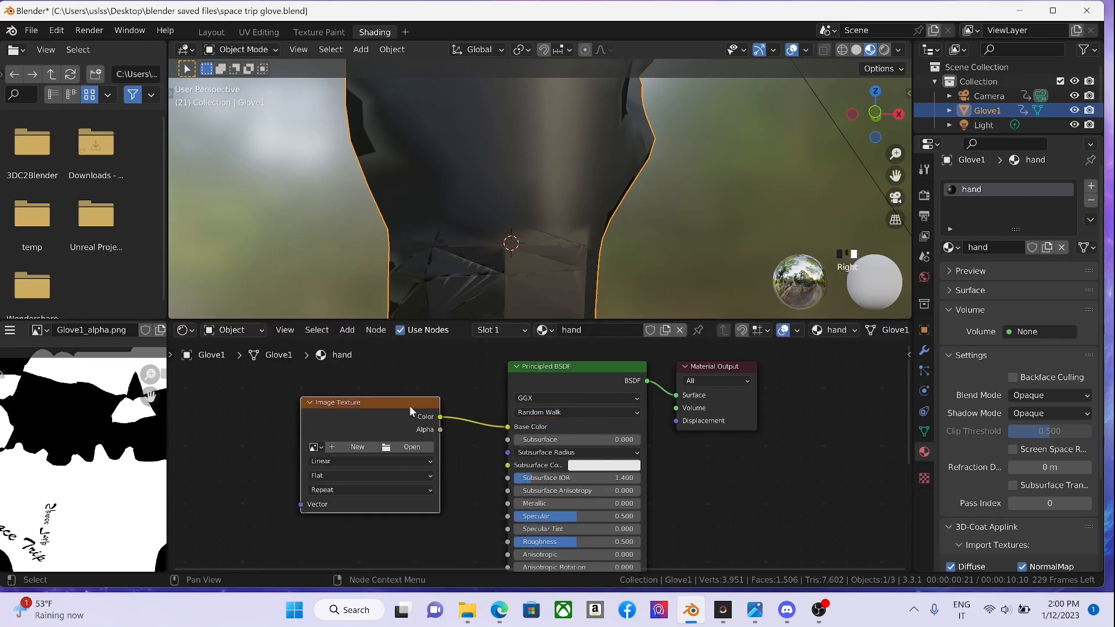
{"action": "right_click", "coordinate": [409, 405]}
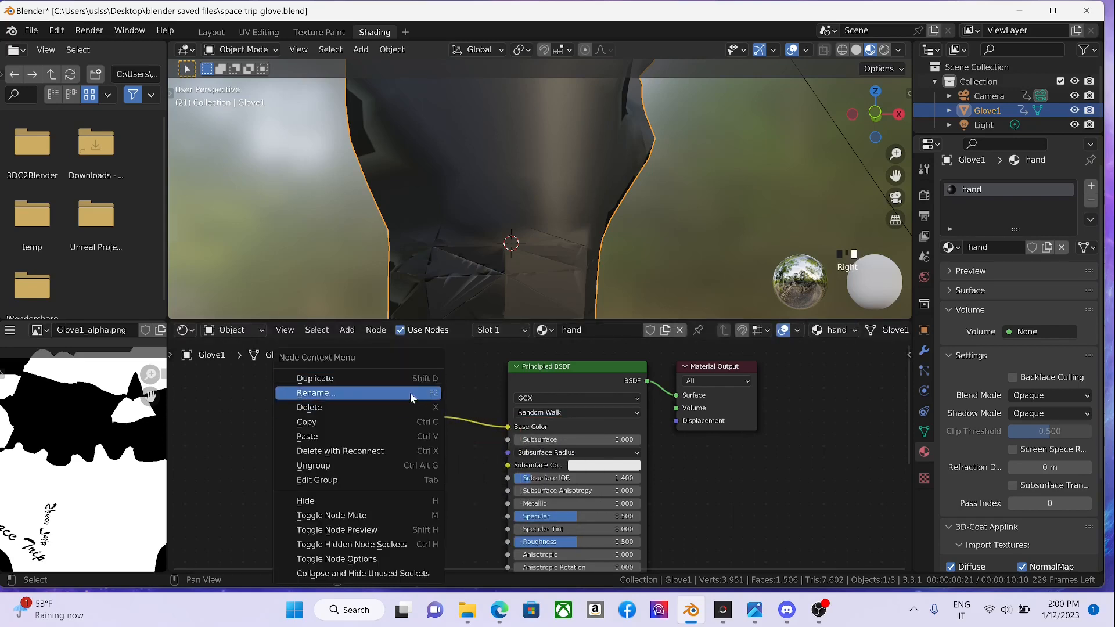
{"action": "left_click", "coordinate": [422, 409]}
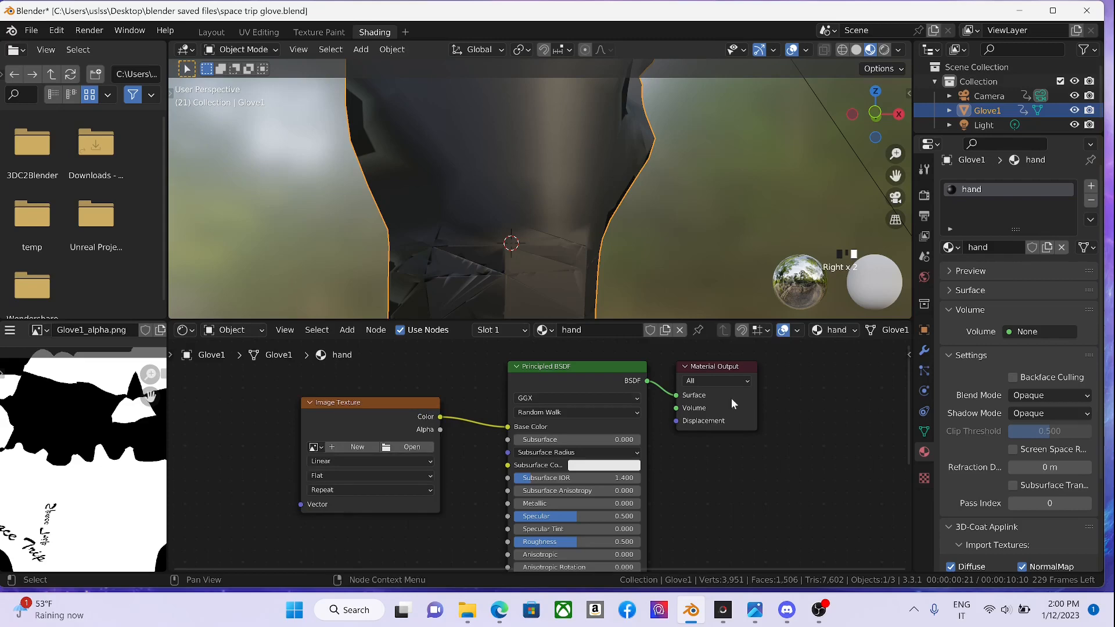
{"action": "right_click", "coordinate": [354, 401]}
{"action": "left_click", "coordinate": [353, 409]}
{"action": "right_click", "coordinate": [367, 400]}
{"action": "left_click", "coordinate": [419, 402]}
{"action": "right_click", "coordinate": [416, 403]}
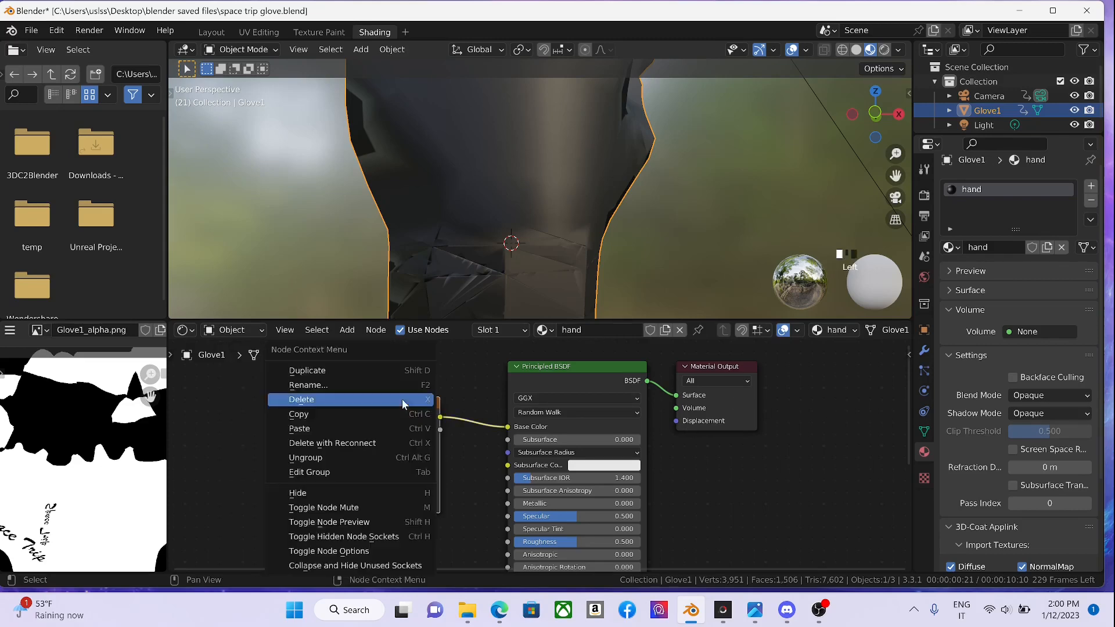
{"action": "left_click", "coordinate": [390, 399]}
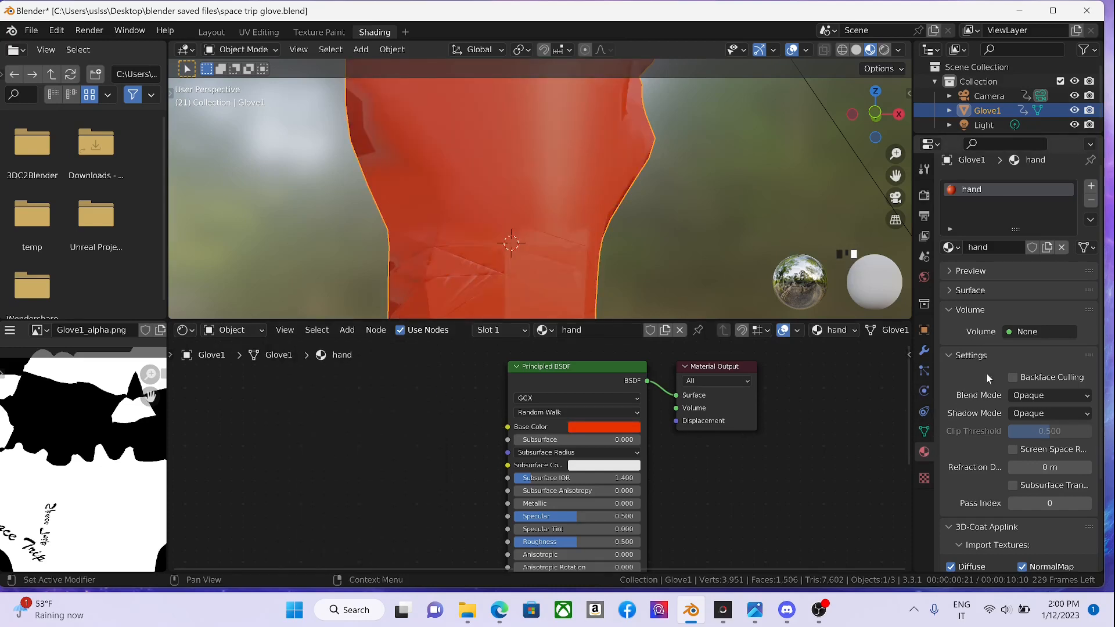
- Expand the hand material's Surface settings and assign an Image Texture to its Base Color
{"action": "scroll", "coordinate": [983, 333], "scroll_direction": "down", "scroll_amount": 1}
{"action": "left_click", "coordinate": [953, 285]}
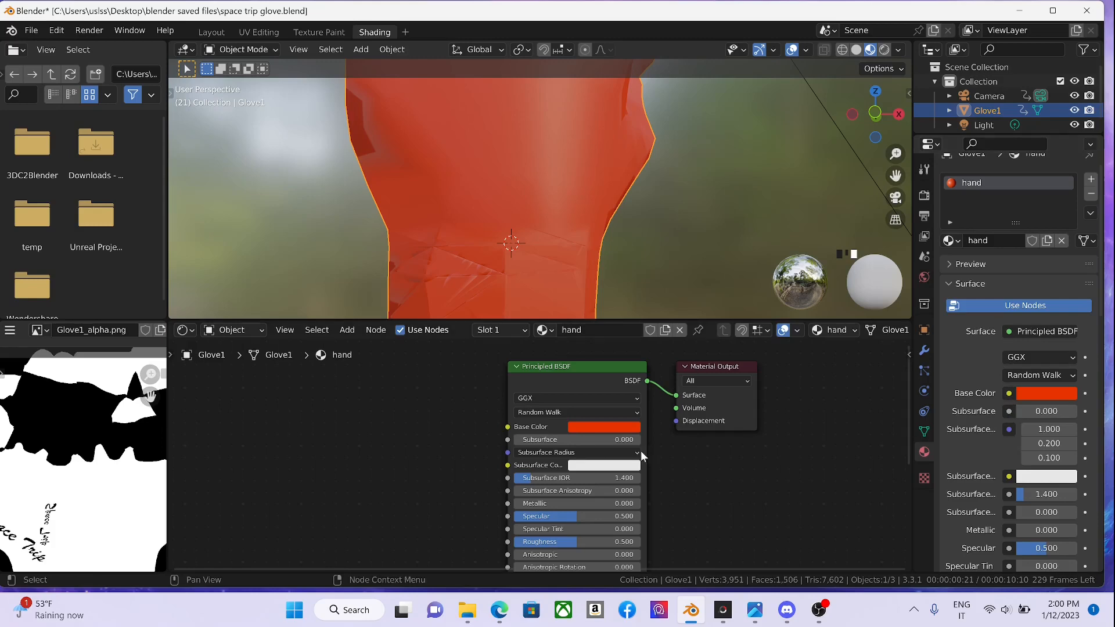
{"action": "middle_click_drag", "start_coordinate": [602, 424], "coordinate": [860, 420]}
{"action": "scroll", "coordinate": [831, 411], "scroll_direction": "up", "scroll_amount": 3}
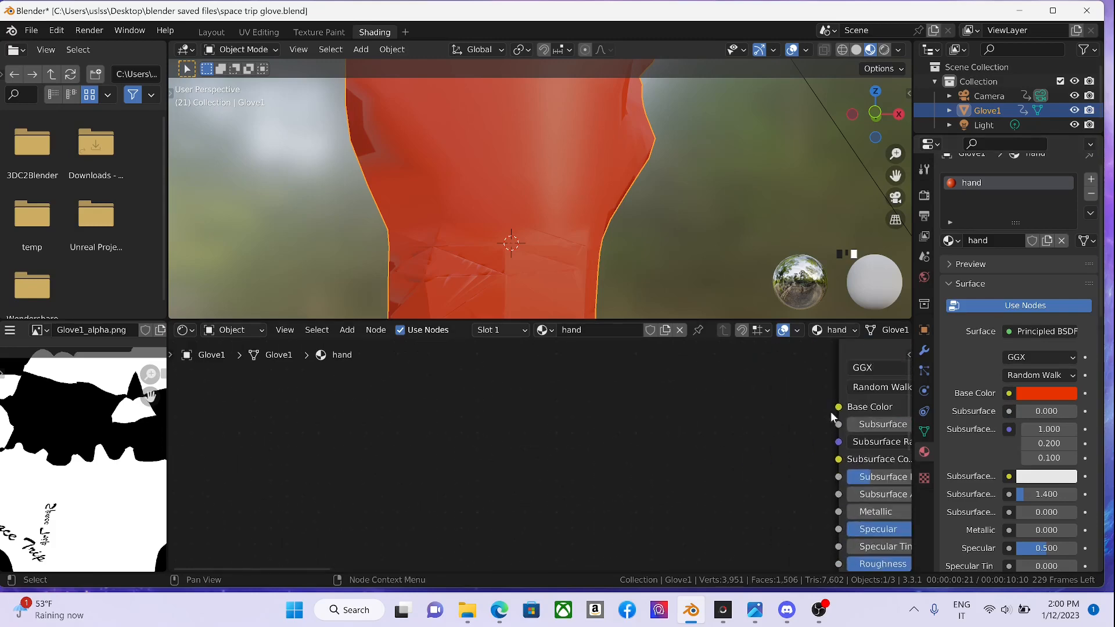
{"action": "left_click", "coordinate": [1010, 394]}
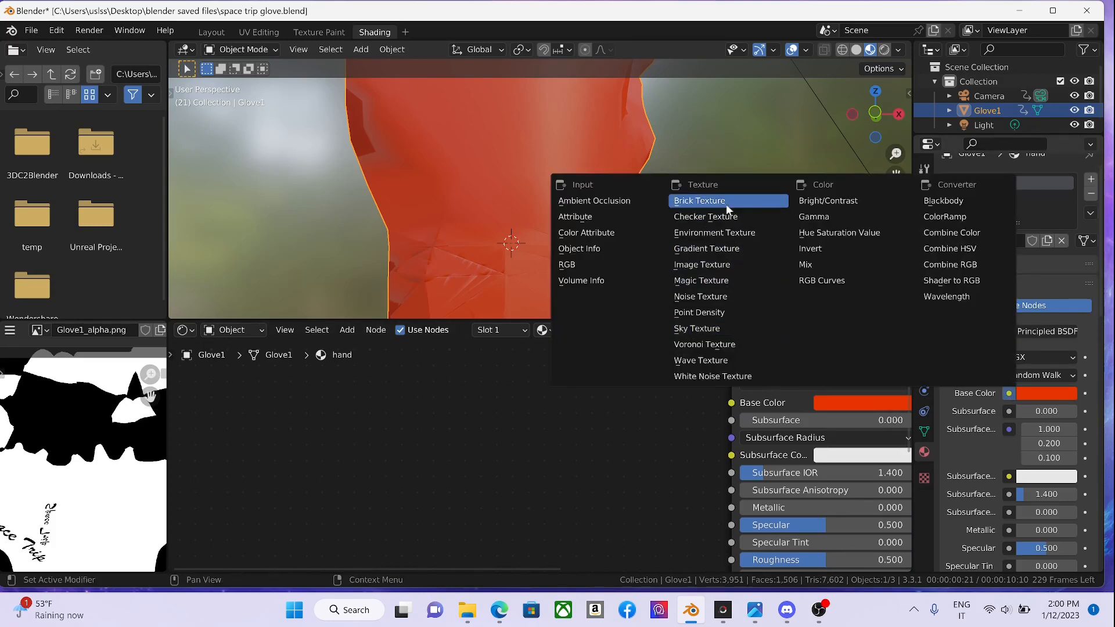
{"action": "left_click", "coordinate": [719, 263]}
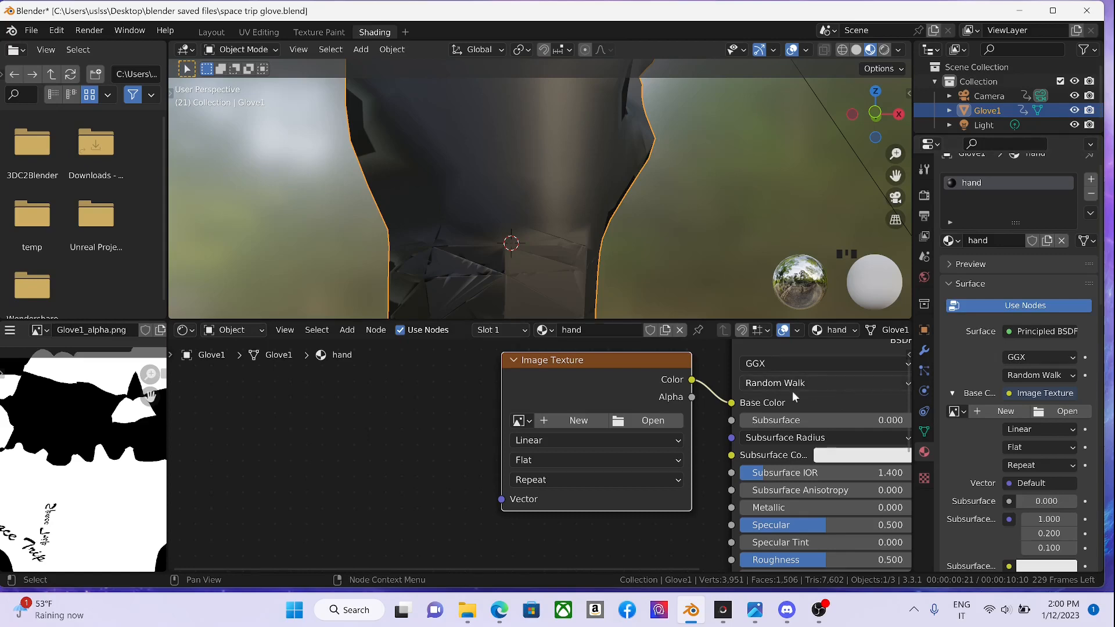
- Look through the available surface shaders and replace the hand material's Principled BSDF with Emission
{"action": "middle_click_drag", "start_coordinate": [694, 409], "coordinate": [479, 469]}
{"action": "scroll", "coordinate": [499, 473], "scroll_direction": "down", "scroll_amount": 2}
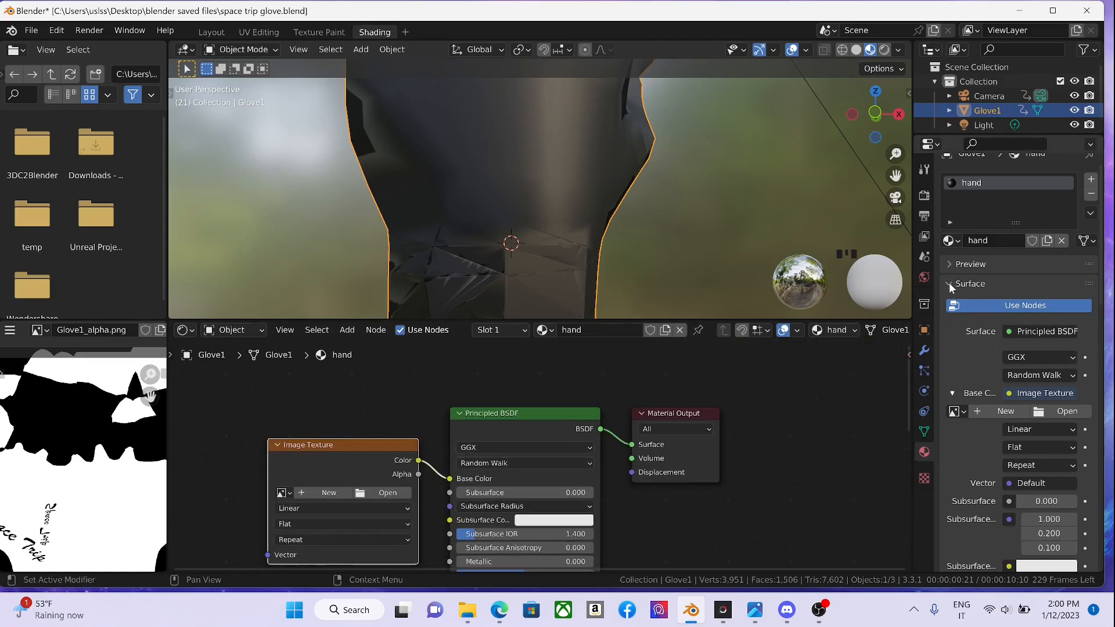
{"action": "left_click", "coordinate": [1010, 333]}
{"action": "left_click", "coordinate": [1048, 332]}
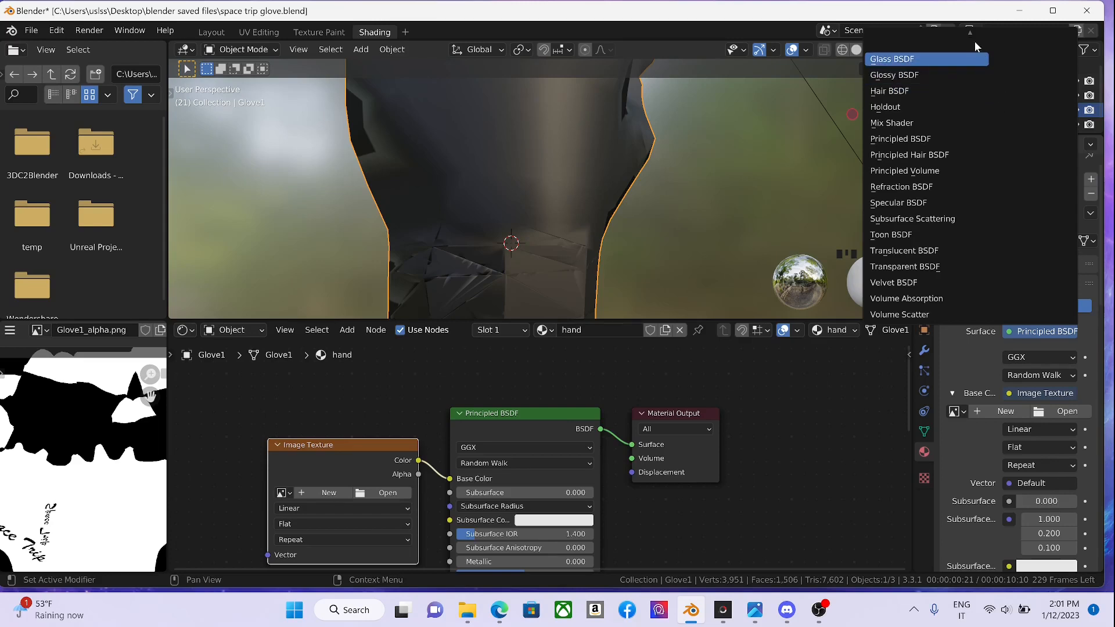
{"action": "mouse_move", "coordinate": [965, 29]}
{"action": "scroll", "coordinate": [971, 74], "scroll_direction": "down", "scroll_amount": 5}
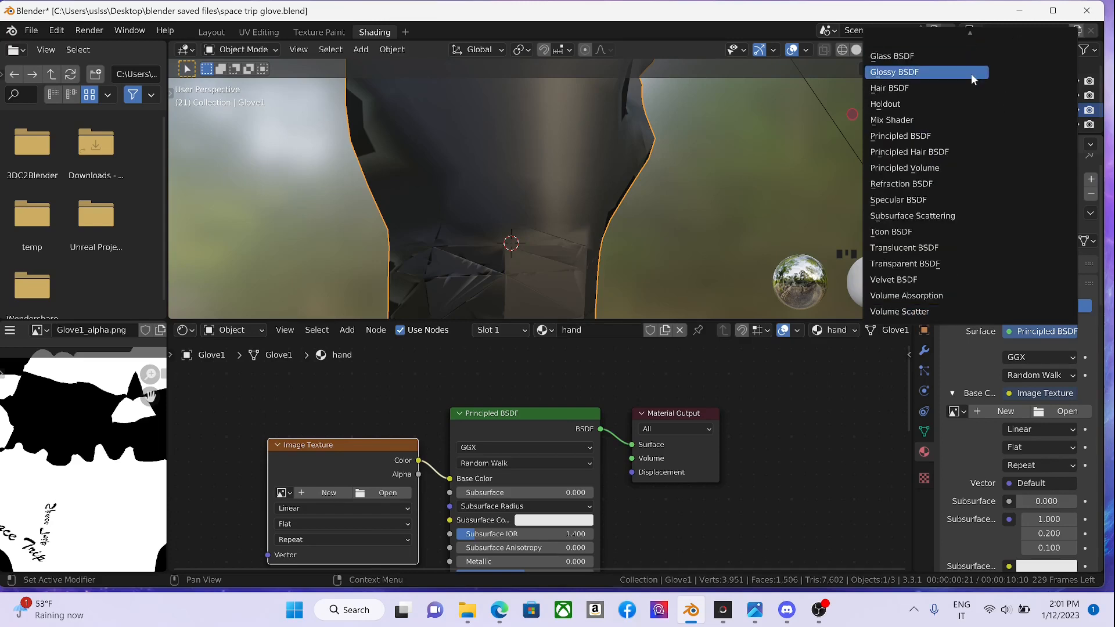
{"action": "scroll", "coordinate": [972, 73], "scroll_direction": "up", "scroll_amount": 5}
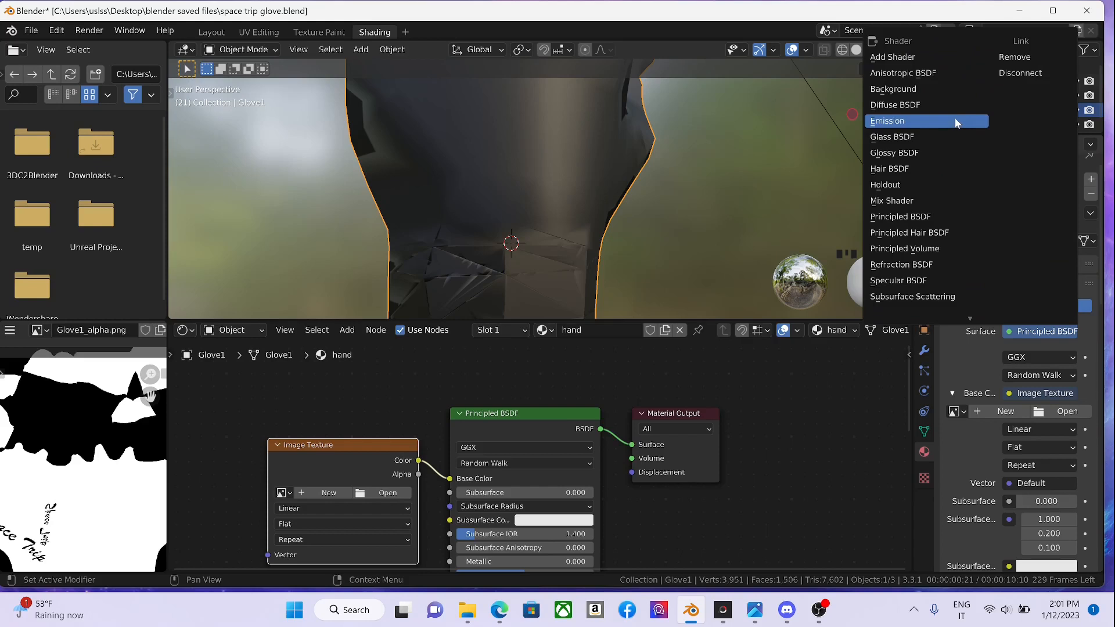
{"action": "mouse_move", "coordinate": [946, 318]}
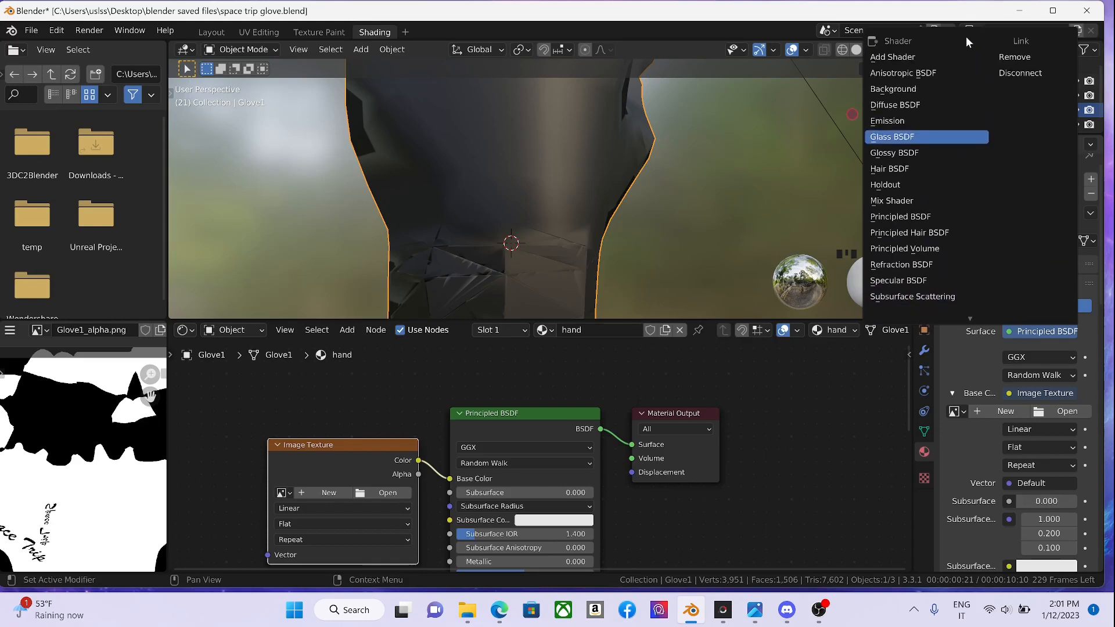
{"action": "left_click", "coordinate": [917, 120]}
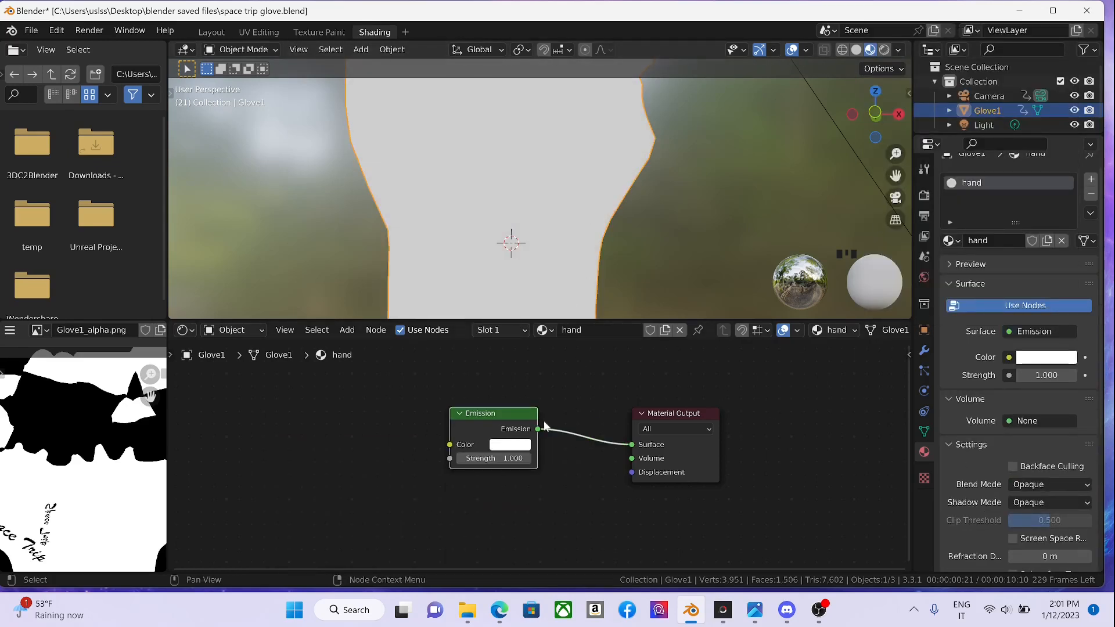
- Set the Emission node's Color to pure red and its Strength to 10
{"action": "left_click", "coordinate": [507, 449]}
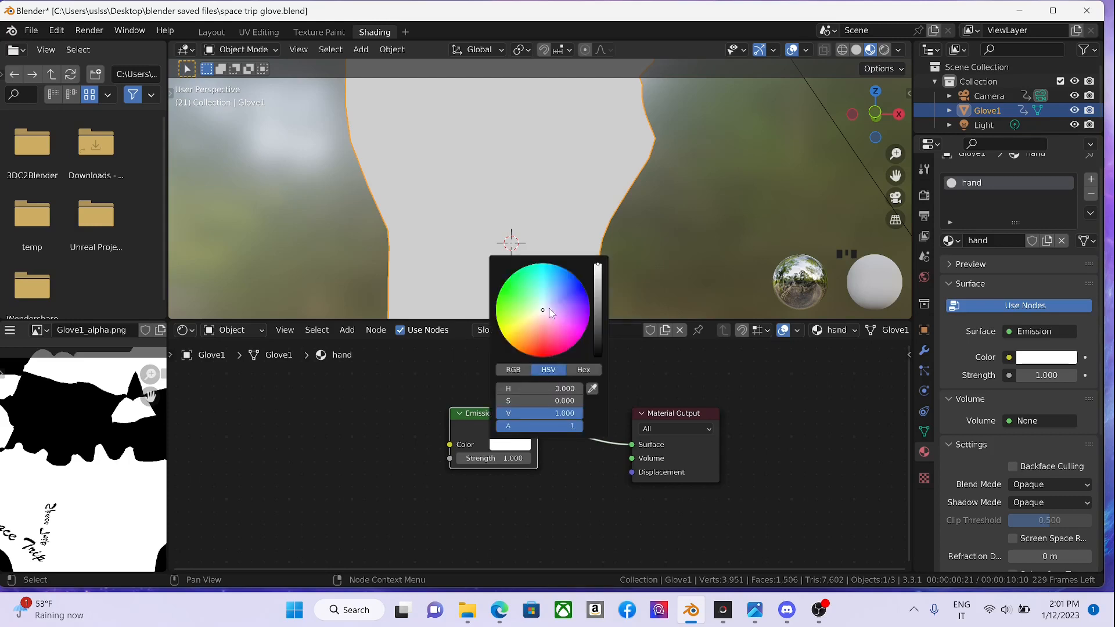
{"action": "left_click_drag", "start_coordinate": [541, 318], "coordinate": [545, 357]}
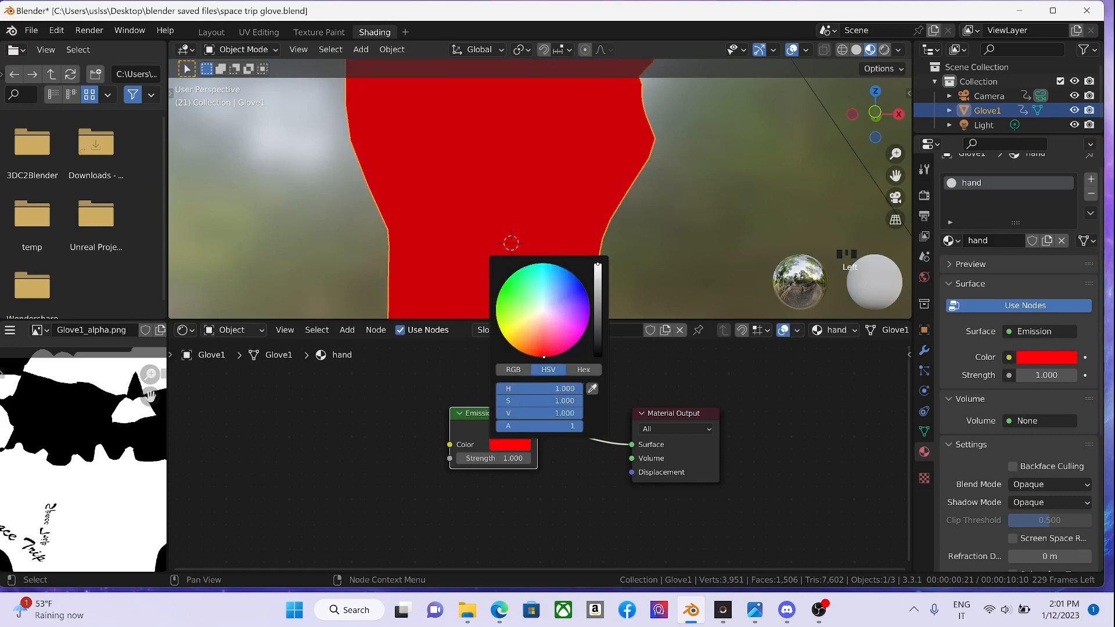
{"action": "left_click_drag", "start_coordinate": [482, 459], "coordinate": [605, 459]}
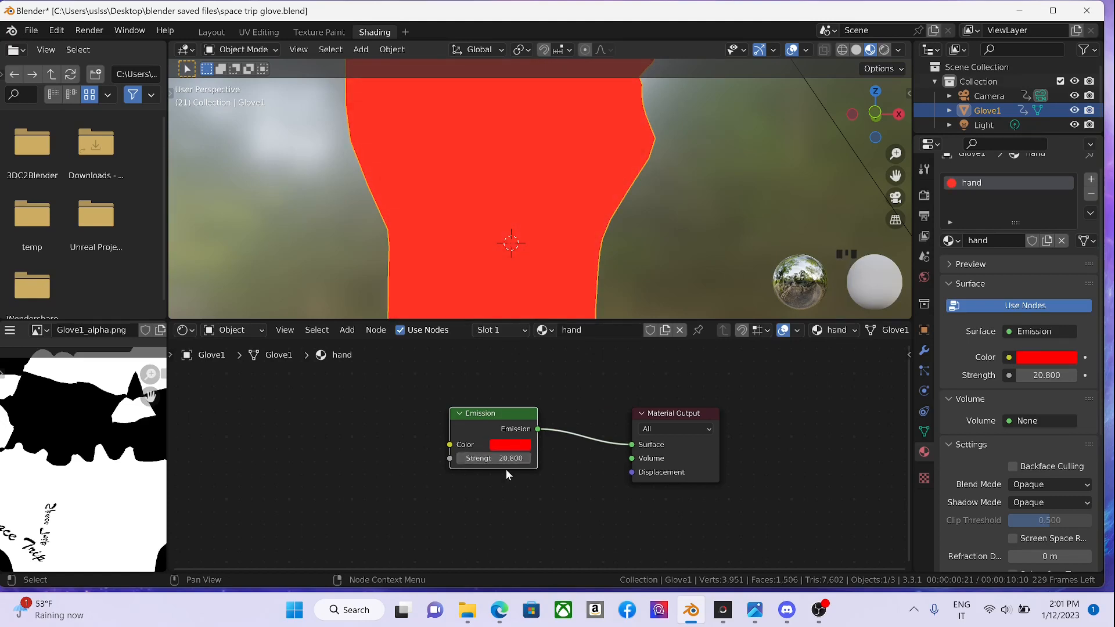
{"action": "left_click", "coordinate": [521, 459]}
{"action": "type", "text": "10"}
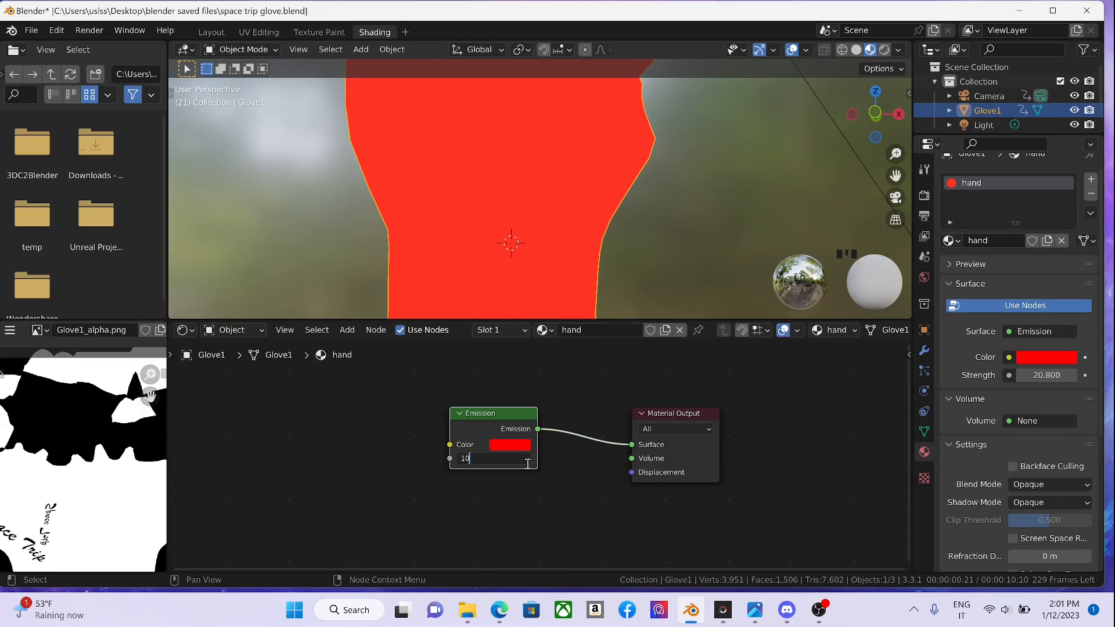
{"action": "key", "text": "Return"}
- Enable Bloom in the Eevee render settings and view the glowing glove from another side
{"action": "scroll", "coordinate": [708, 174], "scroll_direction": "down", "scroll_amount": 5}
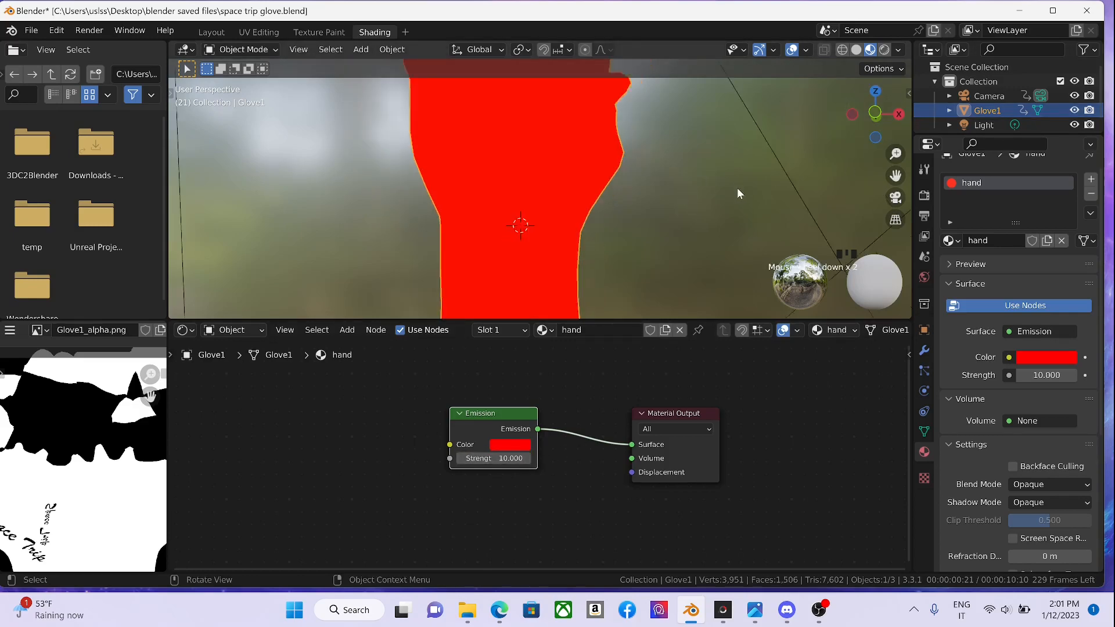
{"action": "middle_click_drag", "start_coordinate": [577, 197], "coordinate": [570, 241]}
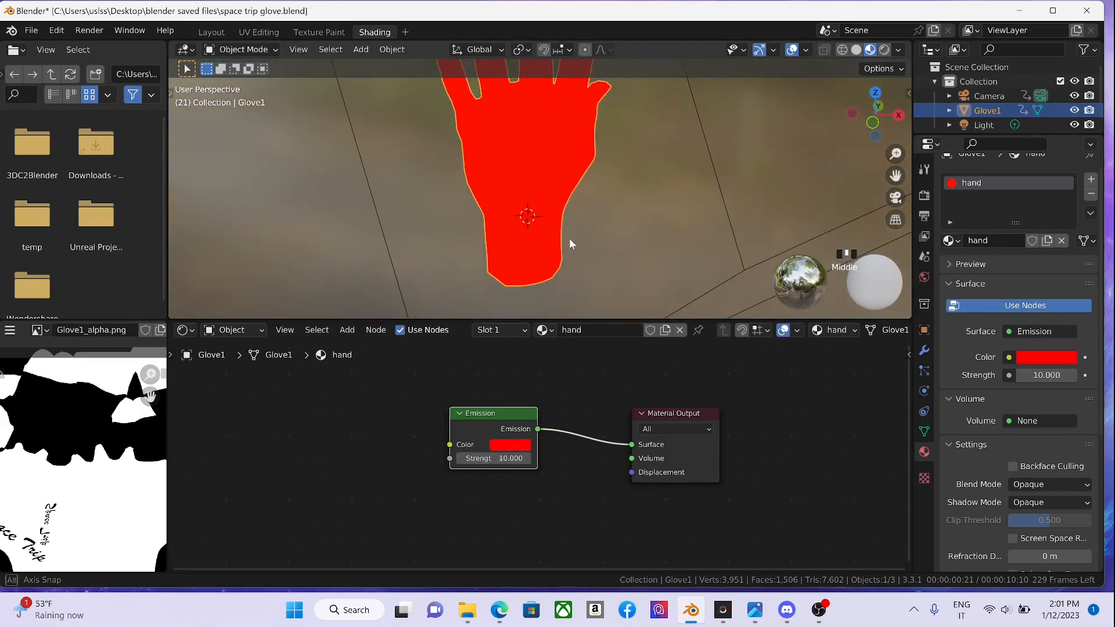
{"action": "scroll", "coordinate": [938, 181], "scroll_direction": "up", "scroll_amount": 1}
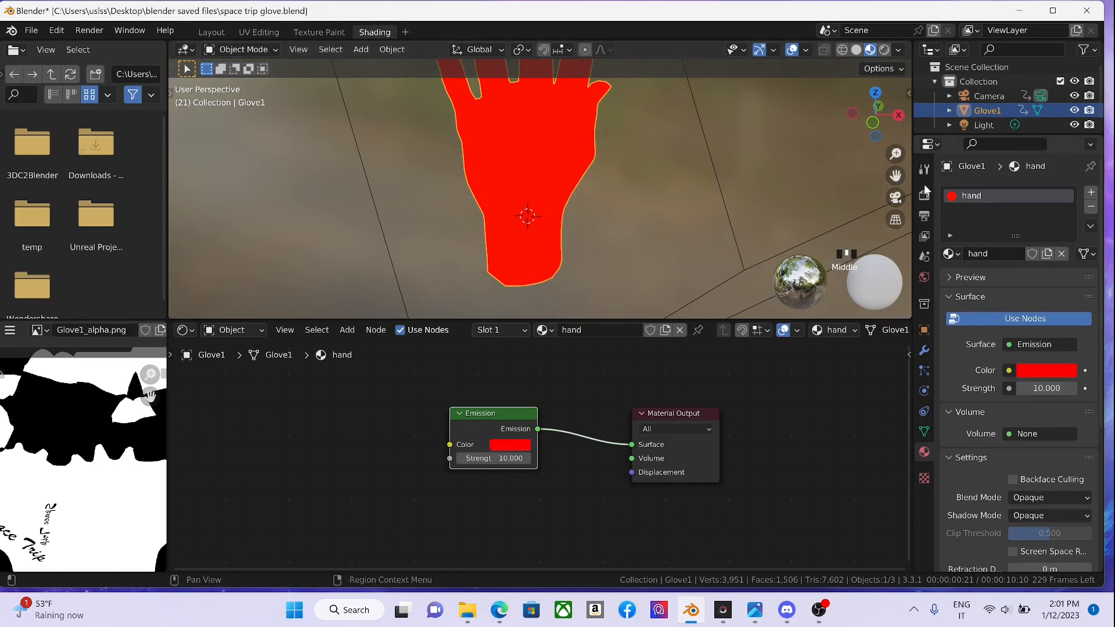
{"action": "left_click", "coordinate": [925, 198]}
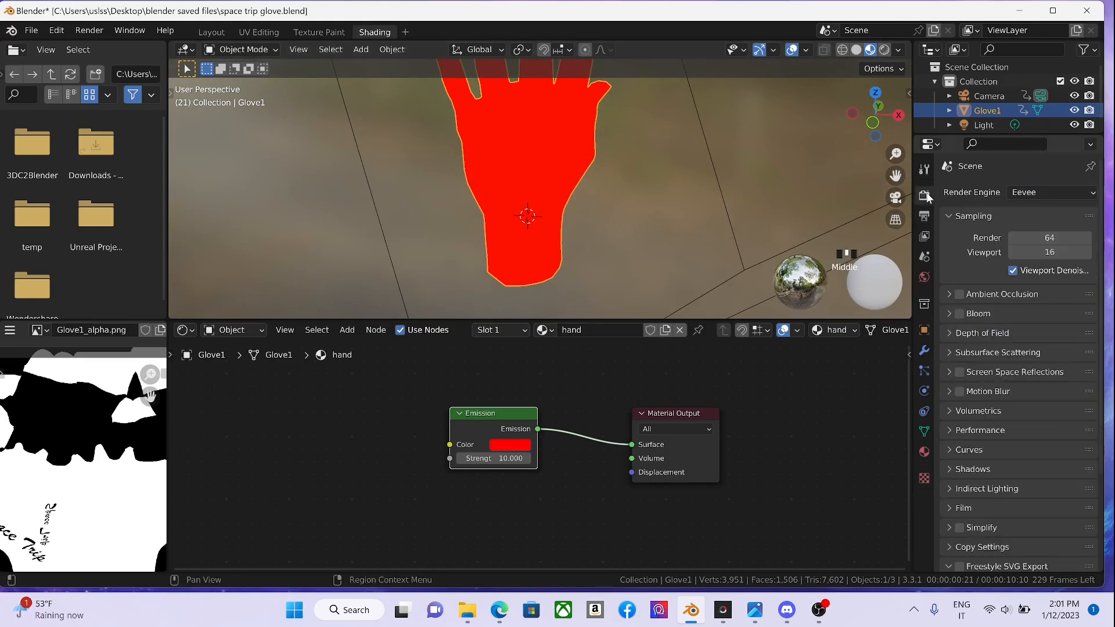
{"action": "left_click", "coordinate": [960, 313]}
{"action": "middle_click_drag", "start_coordinate": [650, 201], "coordinate": [775, 215]}
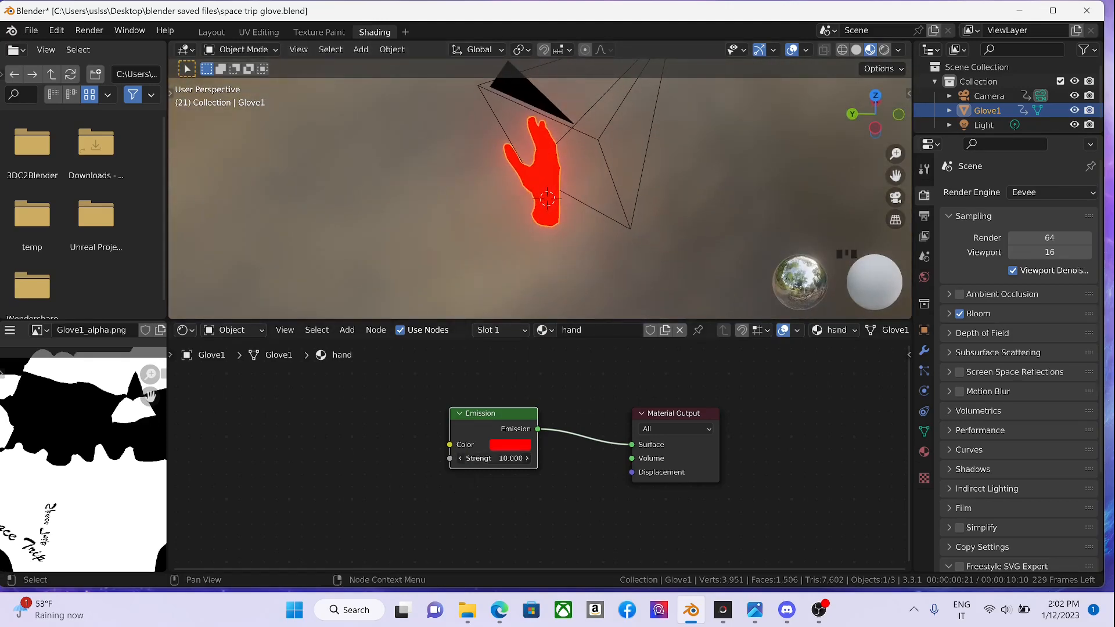
- Set the Emission node's Strength to 20 and view the glow around the glove
{"action": "left_click", "coordinate": [520, 457]}
{"action": "type", "text": "20"}
{"action": "key", "text": "Return"}
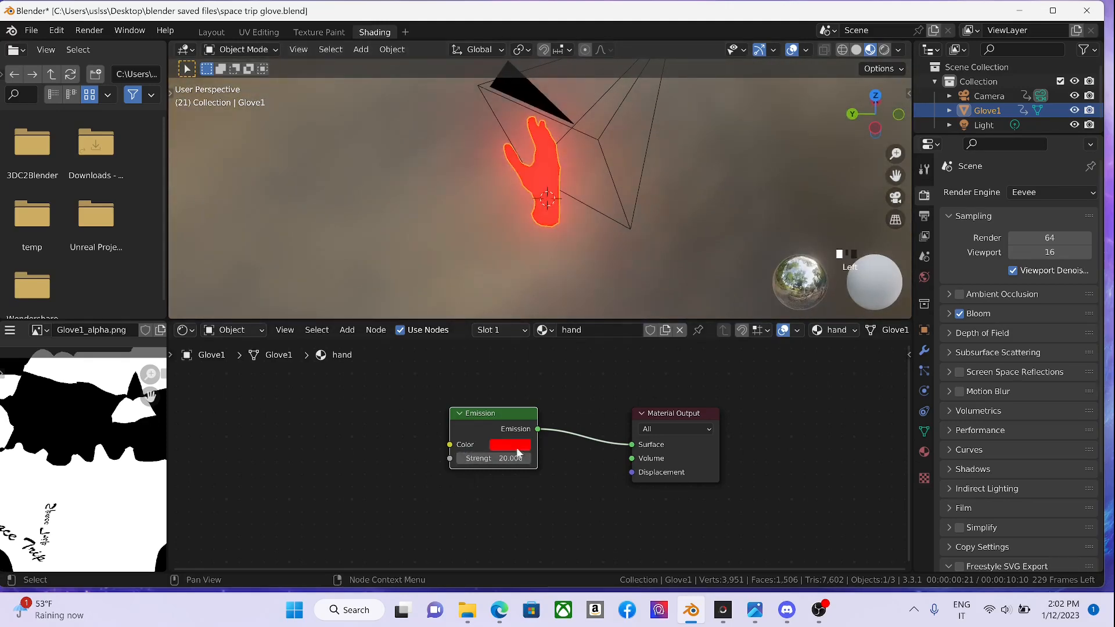
{"action": "middle_click_drag", "start_coordinate": [618, 206], "coordinate": [604, 174]}
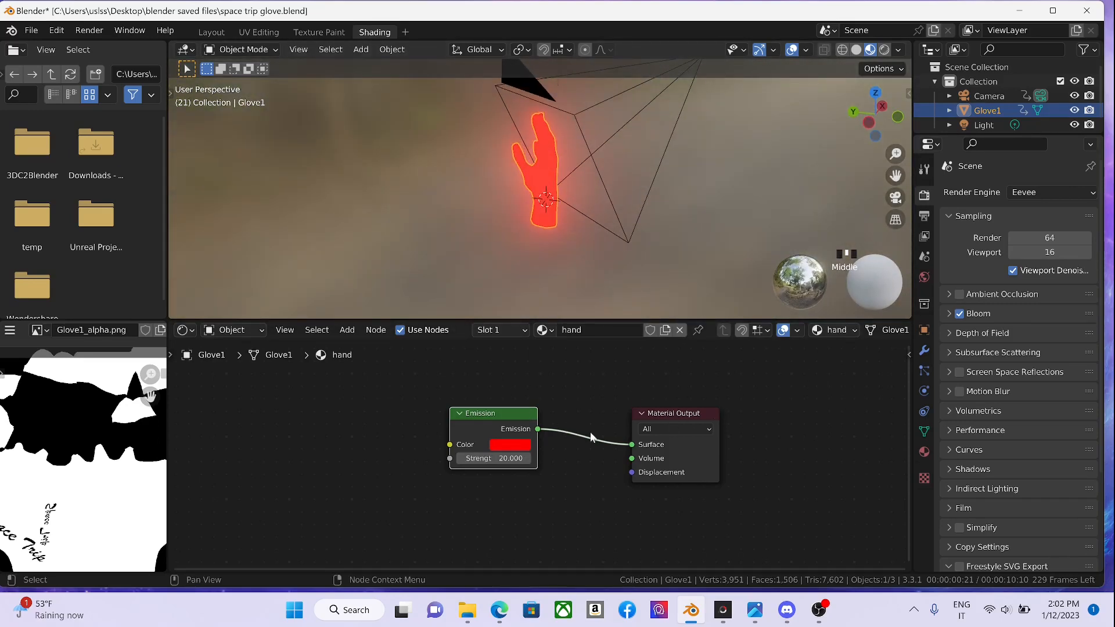
- Change the hand material's surface shader from Emission to Principled Hair BSDF
{"action": "left_click", "coordinate": [925, 453]}
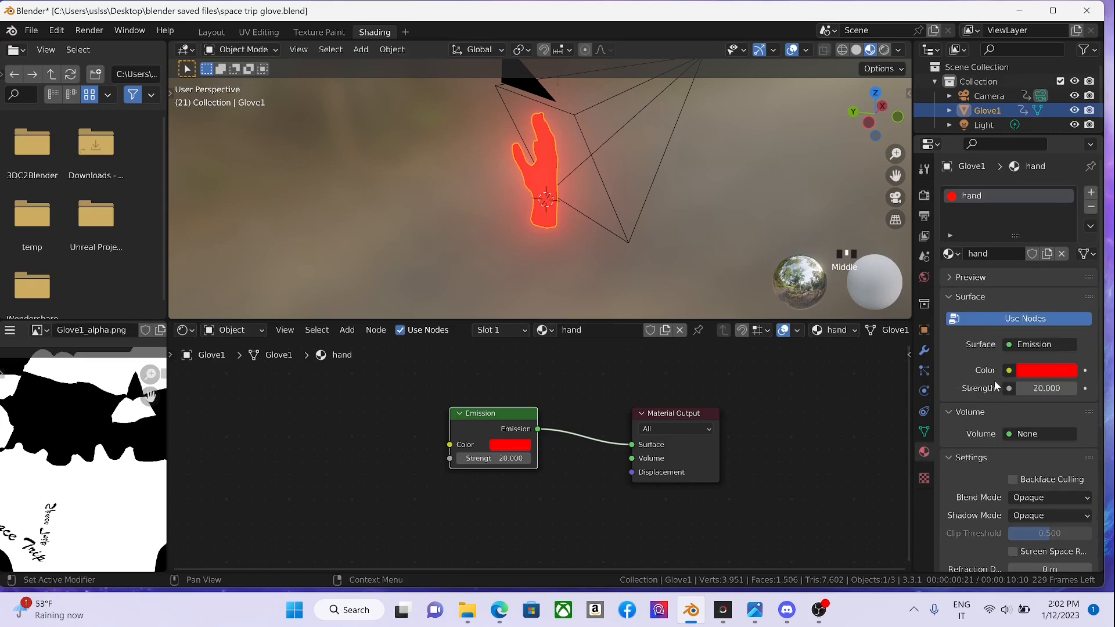
{"action": "left_click", "coordinate": [1010, 344]}
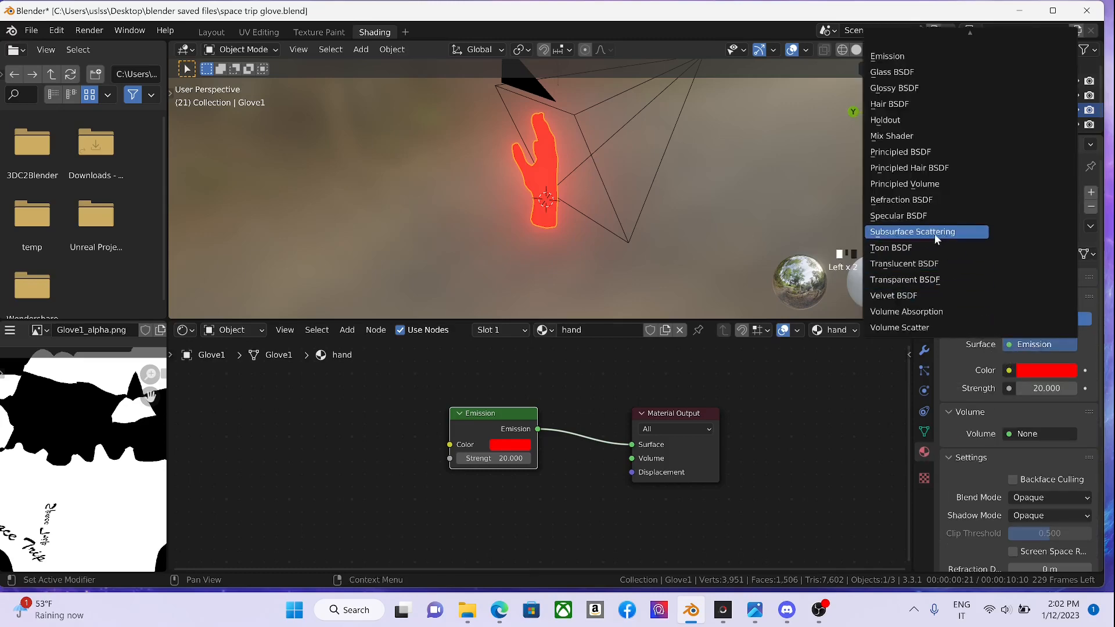
{"action": "left_click", "coordinate": [956, 167]}
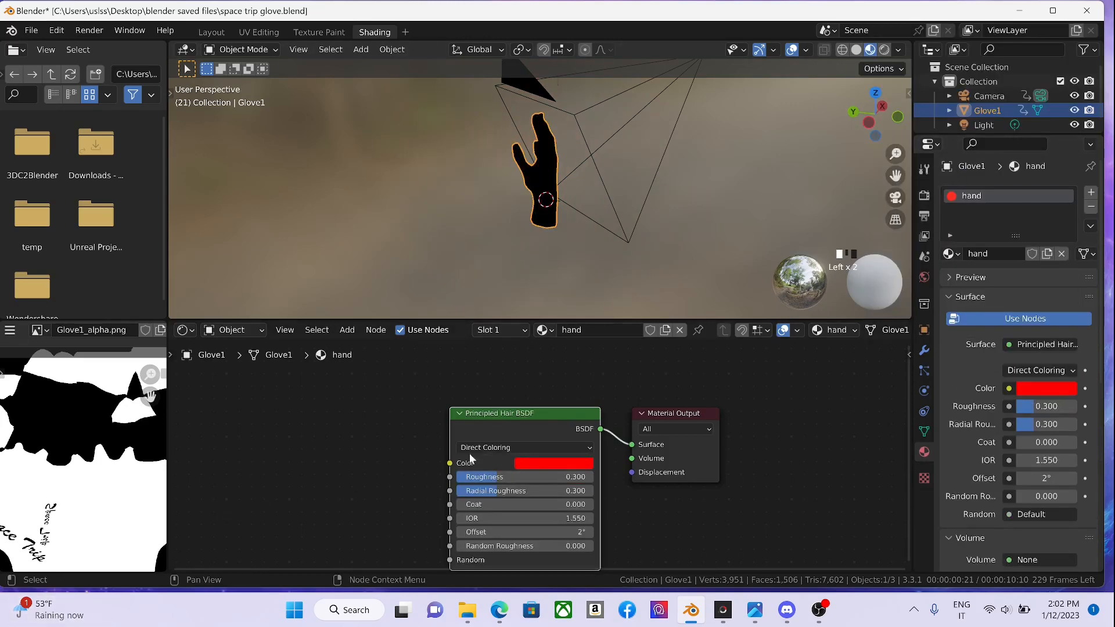
{"action": "scroll", "coordinate": [608, 447], "scroll_direction": "down", "scroll_amount": 2}
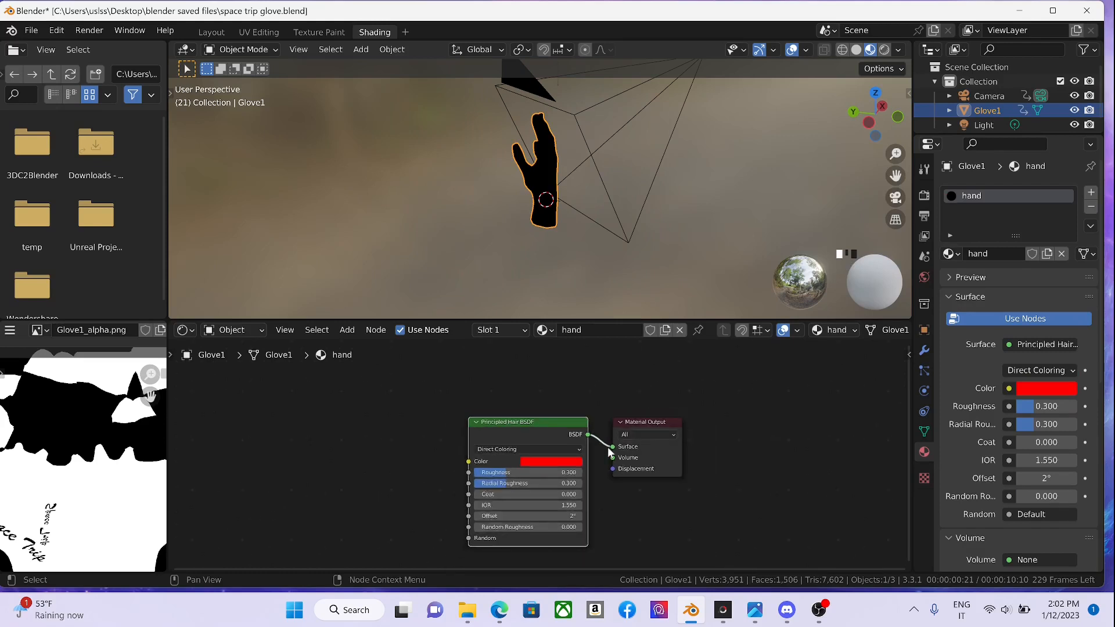
{"action": "scroll", "coordinate": [535, 431], "scroll_direction": "up", "scroll_amount": 1}
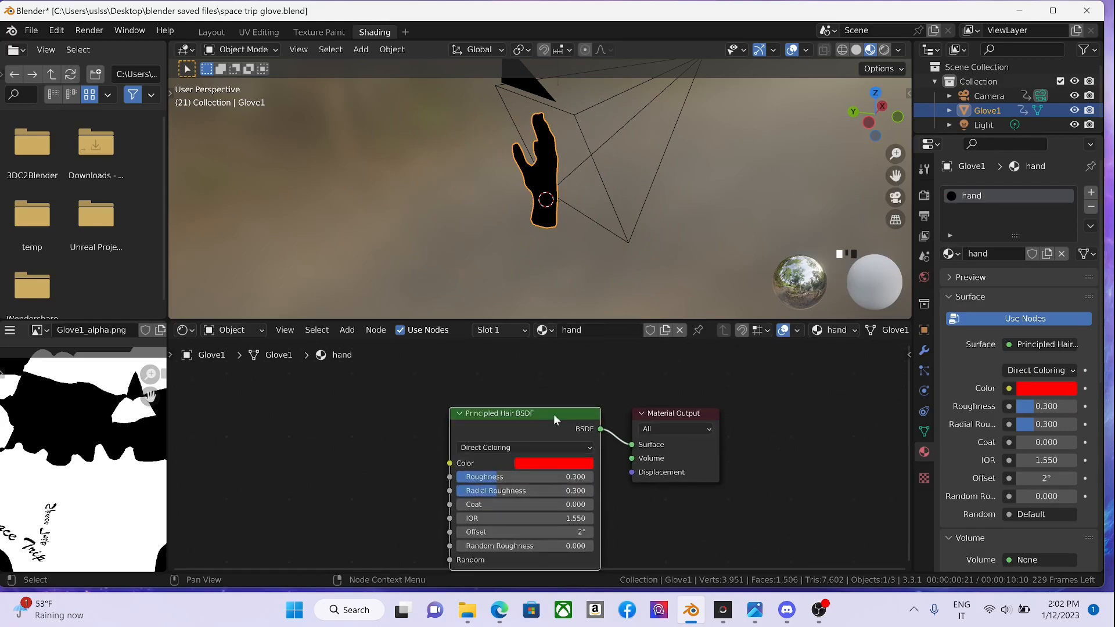
- Delete the Principled Hair BSDF node and connect a new Principled BSDF node to the Material Output's Surface
{"action": "right_click", "coordinate": [554, 416]}
{"action": "left_click", "coordinate": [551, 408]}
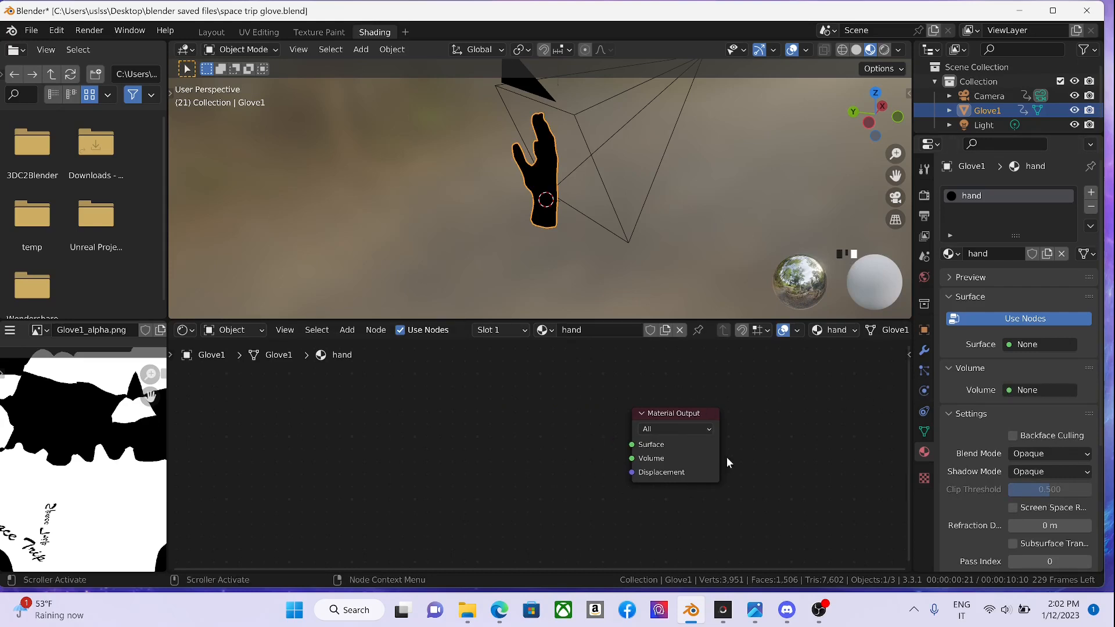
{"action": "left_click_drag", "start_coordinate": [632, 445], "coordinate": [628, 449]}
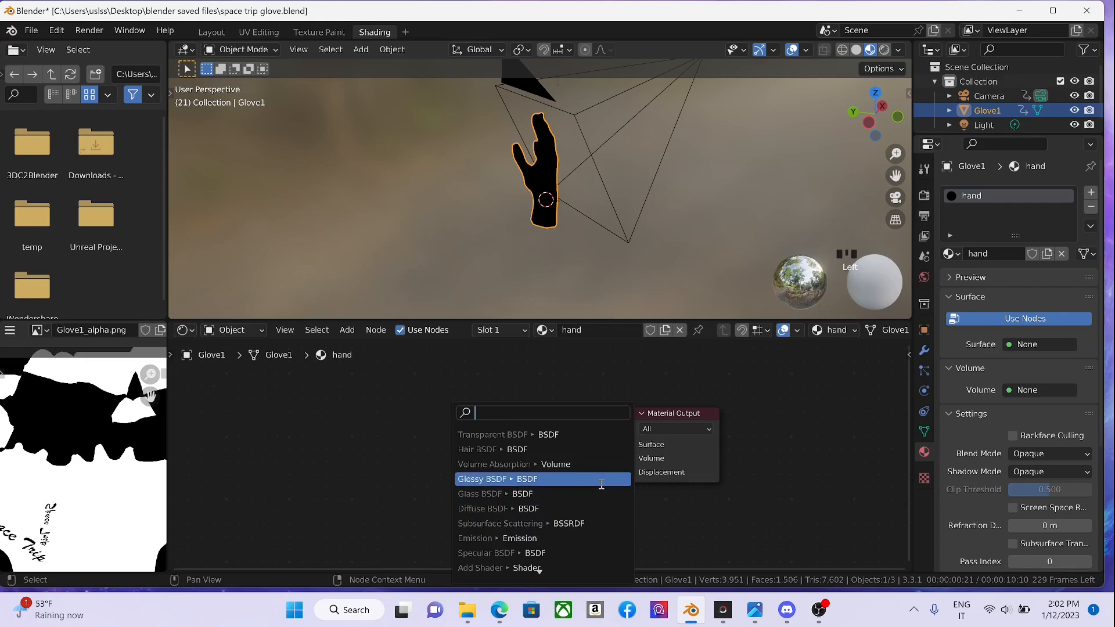
{"action": "type", "text": "prin"}
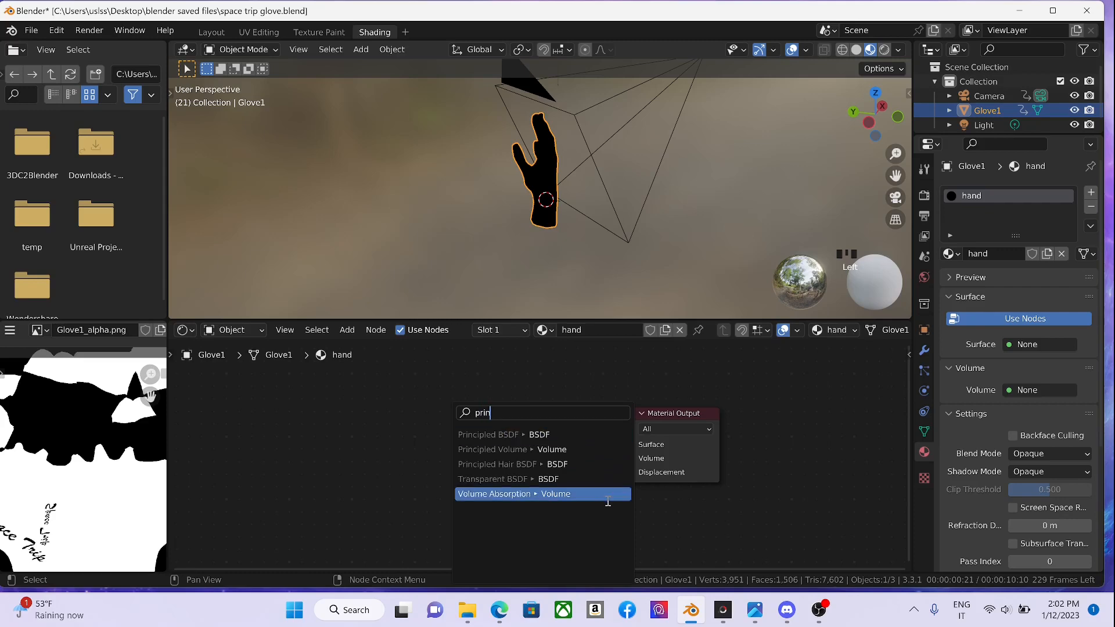
{"action": "type", "text": "c"}
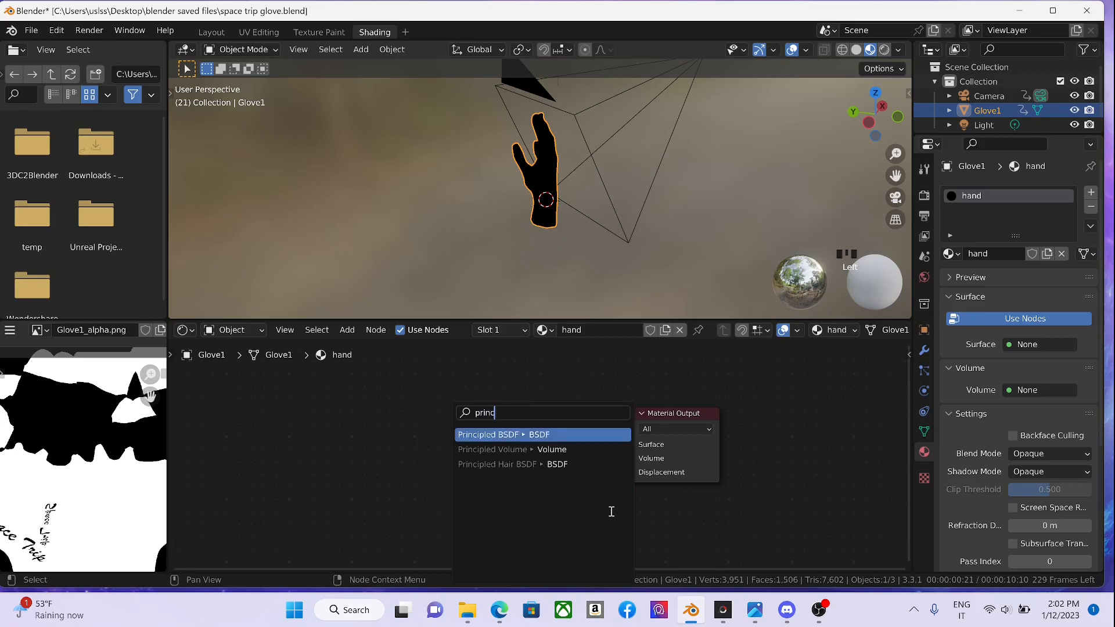
{"action": "left_click", "coordinate": [569, 438]}
{"action": "left_click", "coordinate": [492, 444]}
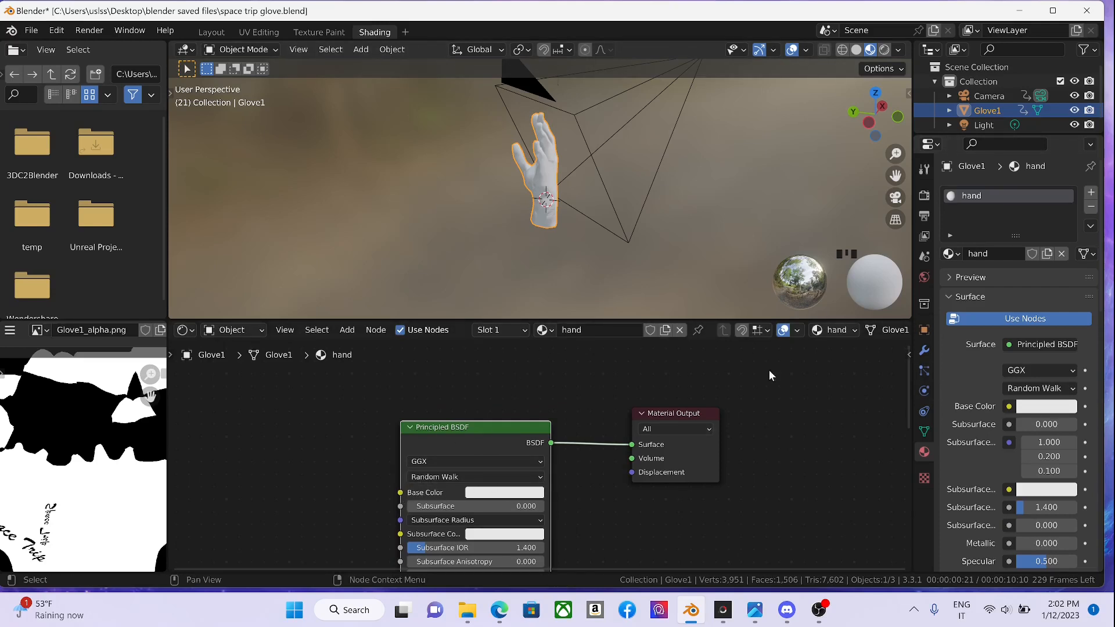
- Add an Image Texture to the Principled BSDF's Base Color with a new pure red image named red
{"action": "left_click", "coordinate": [1010, 407]}
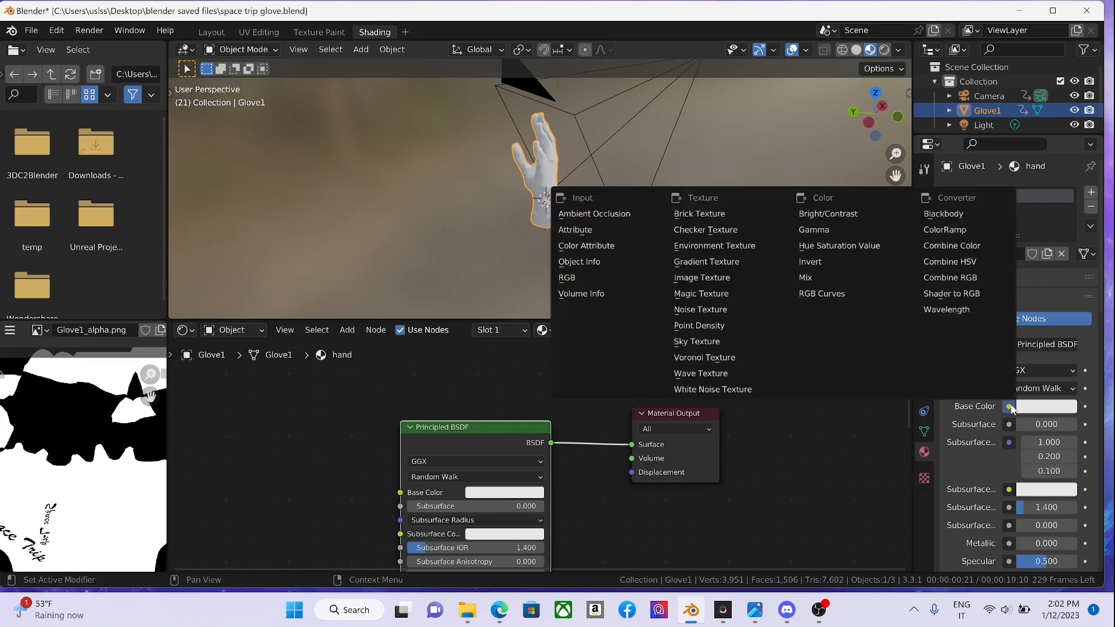
{"action": "left_click", "coordinate": [734, 278]}
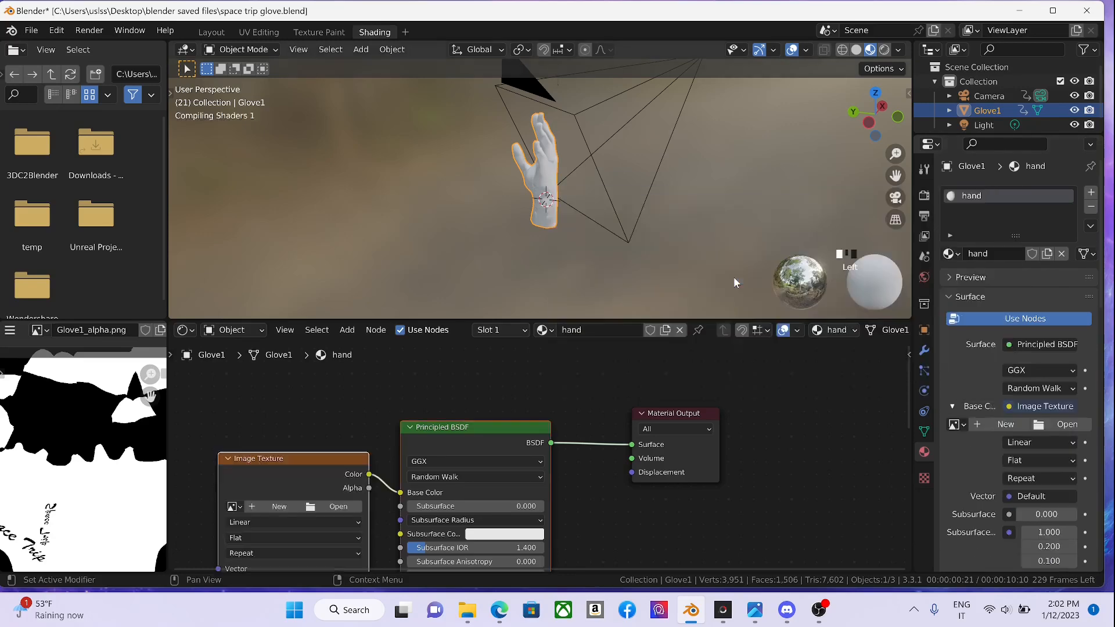
{"action": "left_click", "coordinate": [267, 509]}
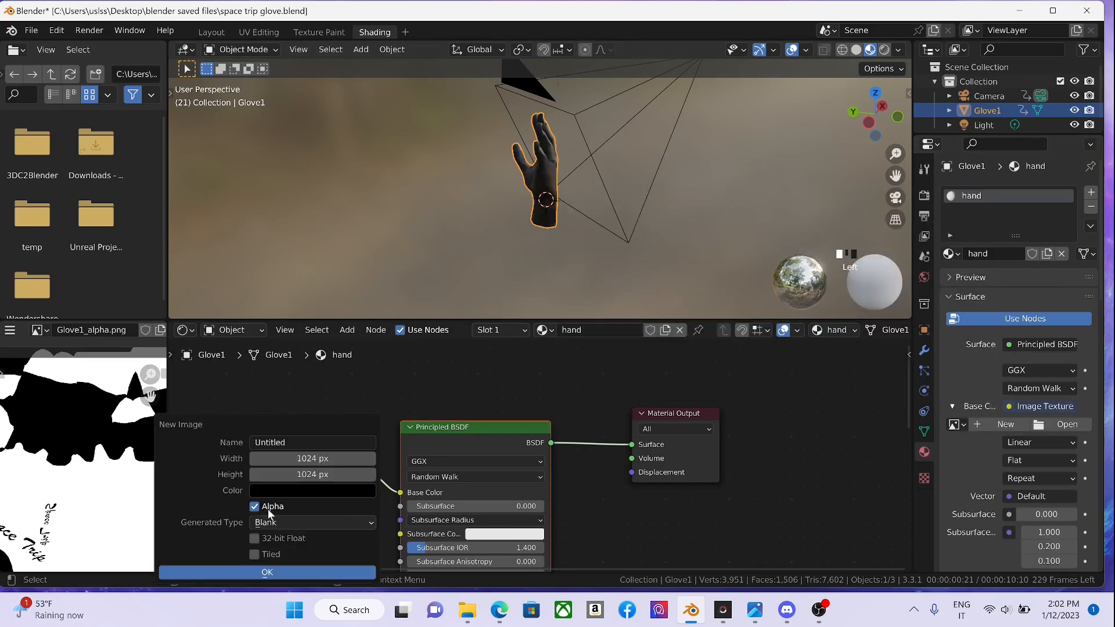
{"action": "left_click", "coordinate": [284, 448]}
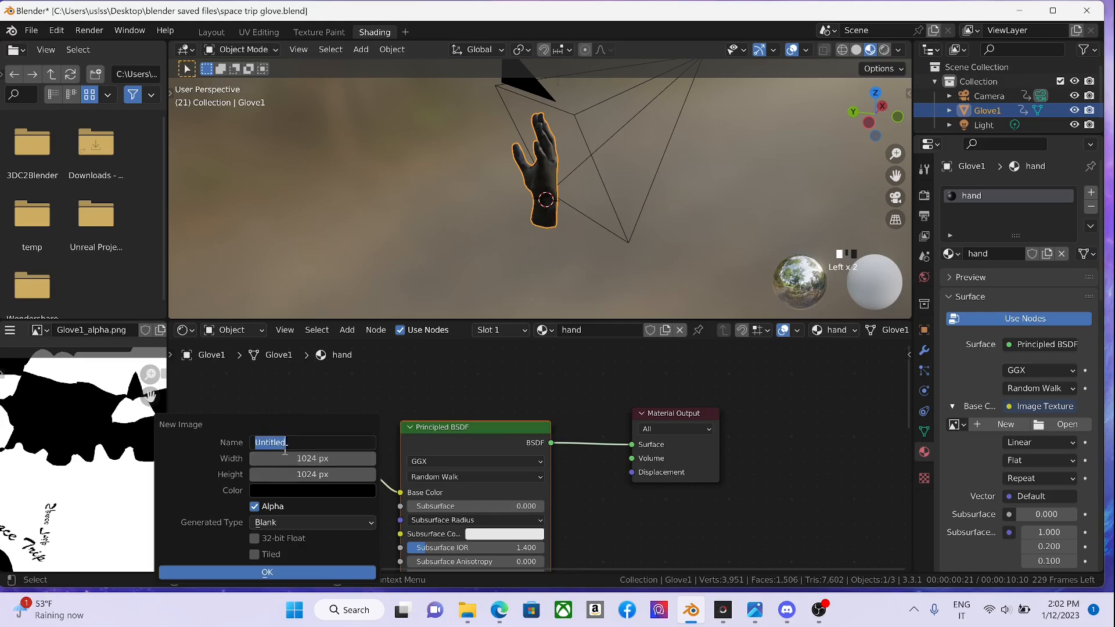
{"action": "type", "text": "red"}
{"action": "key", "text": "Return"}
{"action": "left_click", "coordinate": [303, 491]}
{"action": "left_click_drag", "start_coordinate": [378, 335], "coordinate": [375, 282]}
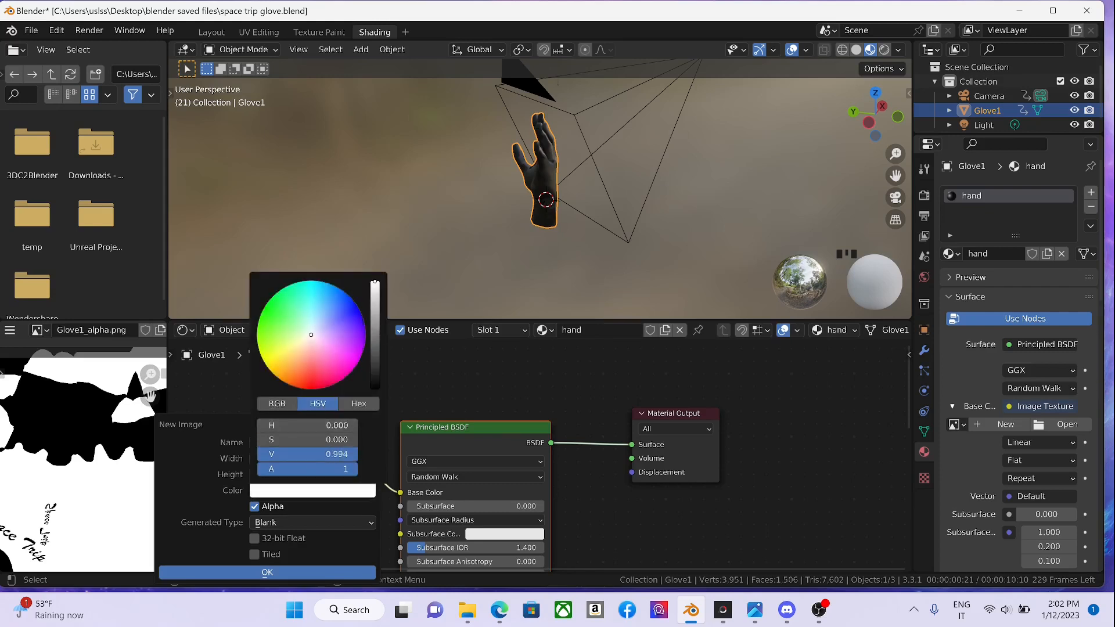
{"action": "left_click_drag", "start_coordinate": [314, 335], "coordinate": [310, 388]}
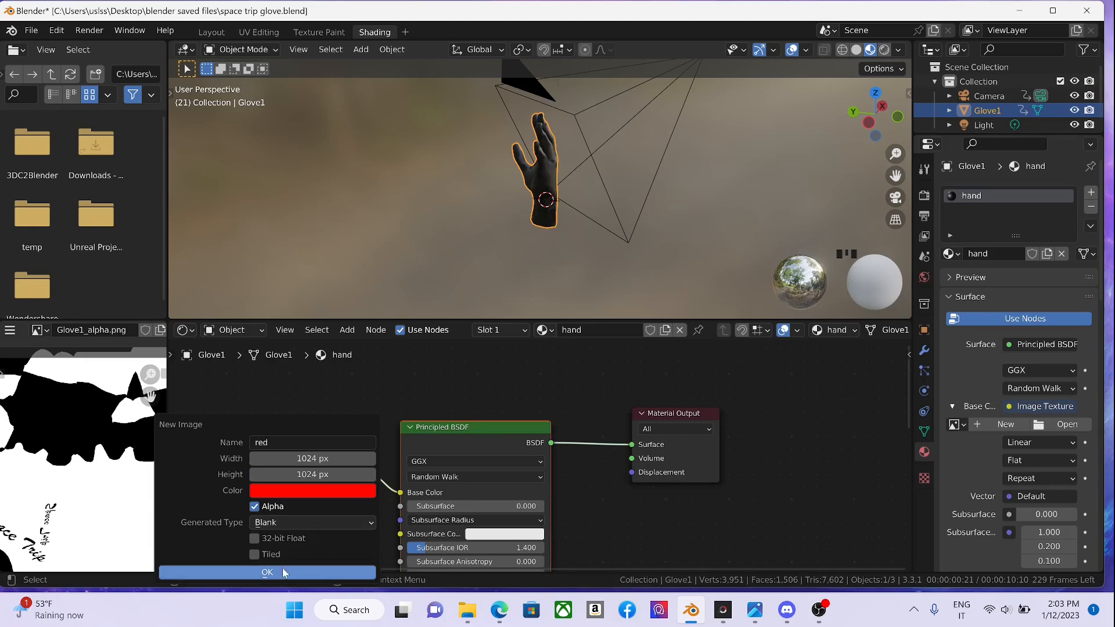
{"action": "left_click", "coordinate": [282, 571]}
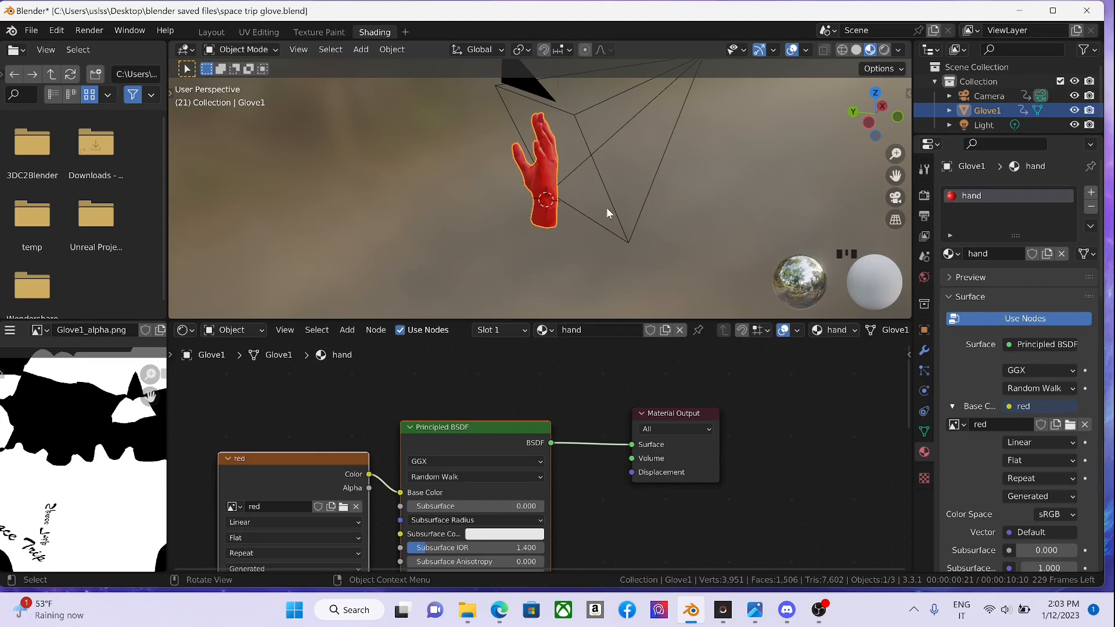
{"action": "middle_click_drag", "start_coordinate": [584, 227], "coordinate": [464, 162]}
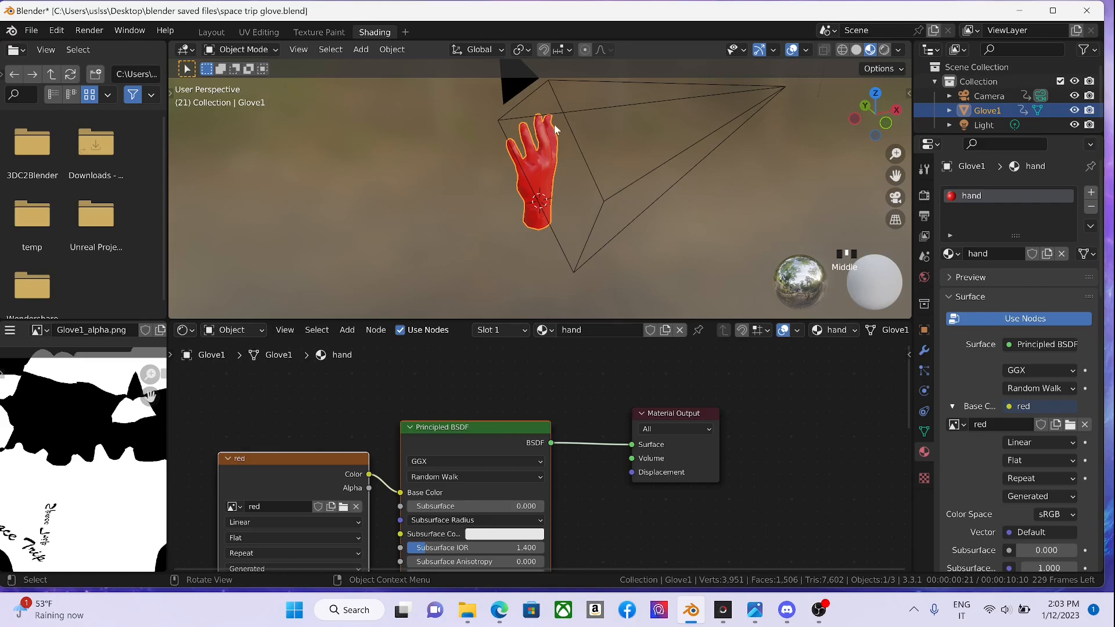
{"action": "middle_click_drag", "start_coordinate": [544, 214], "coordinate": [477, 217]}
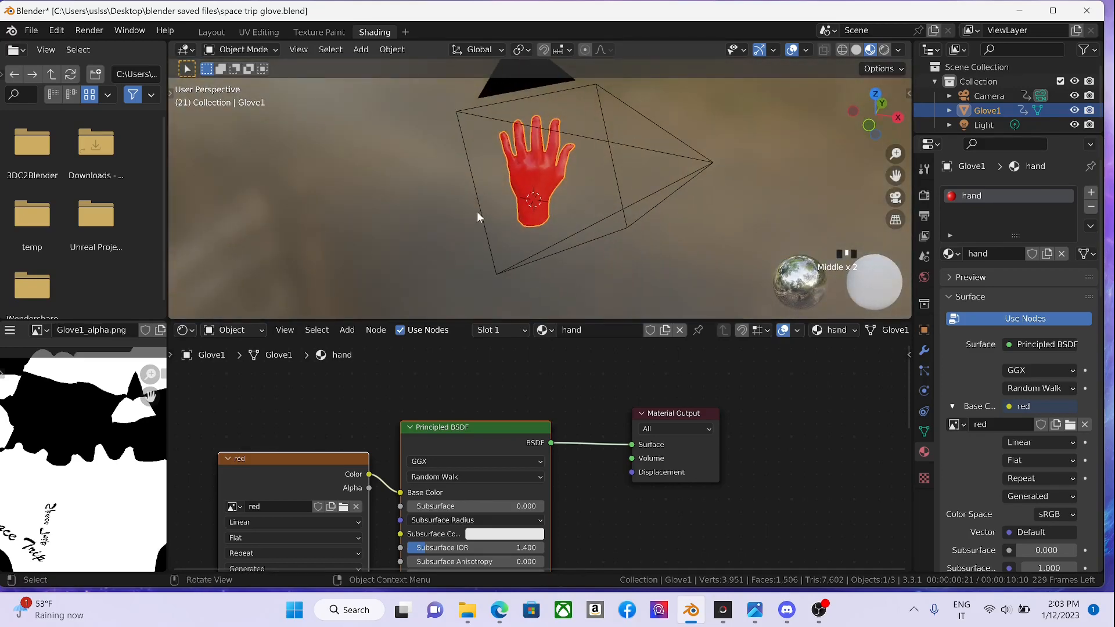
- Switch to the Texture Paint workspace with the back of the red glove in close view
{"action": "left_click", "coordinate": [314, 32]}
{"action": "mouse_move", "coordinate": [707, 242]}
{"action": "middle_mouse_down"}
{"action": "mouse_move", "coordinate": [837, 273]}
{"action": "mouse_move", "coordinate": [925, 258]}
{"action": "middle_mouse_up"}
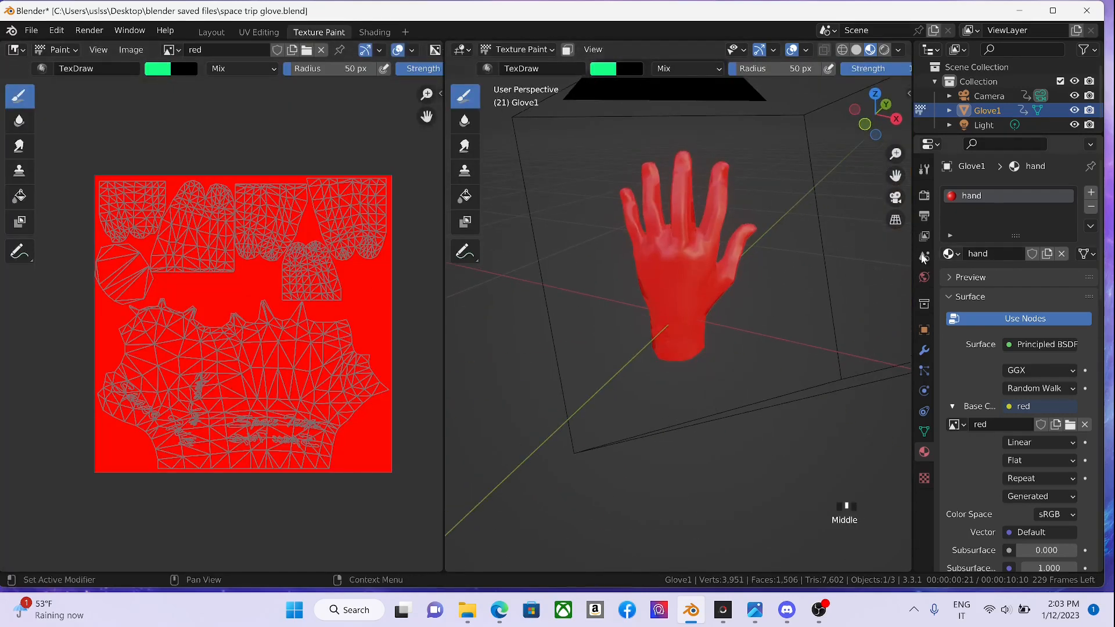
{"action": "scroll", "coordinate": [678, 225], "scroll_direction": "up", "scroll_amount": 3}
- Paint green strokes across the glove, both on the 3D model and on the flat UV image
{"action": "left_click_drag", "start_coordinate": [637, 165], "coordinate": [686, 319]}
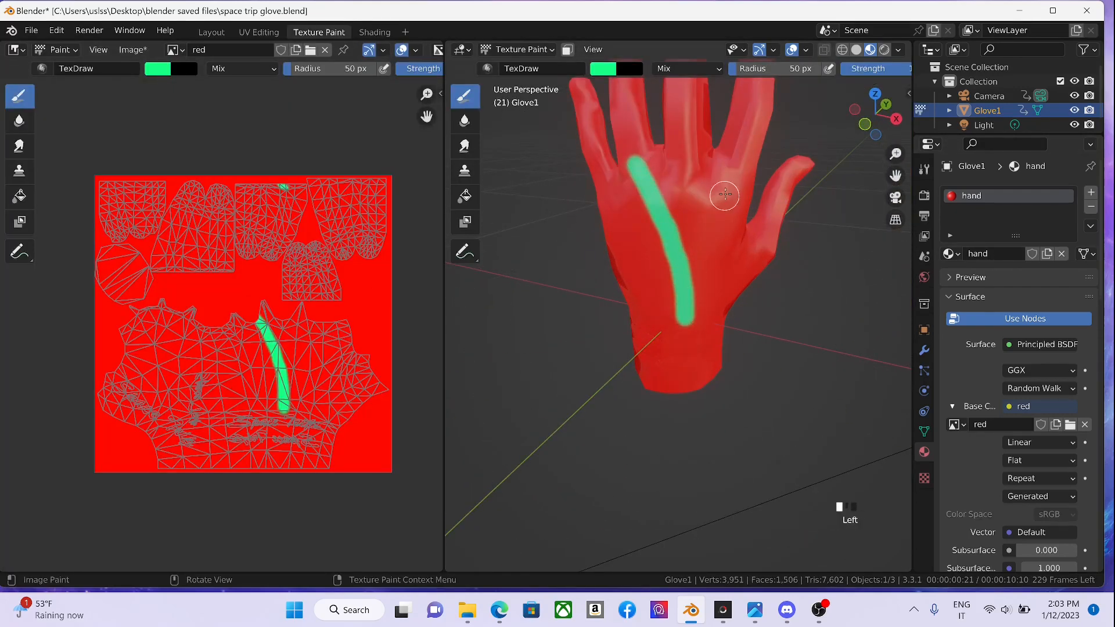
{"action": "left_click_drag", "start_coordinate": [733, 187], "coordinate": [688, 319]}
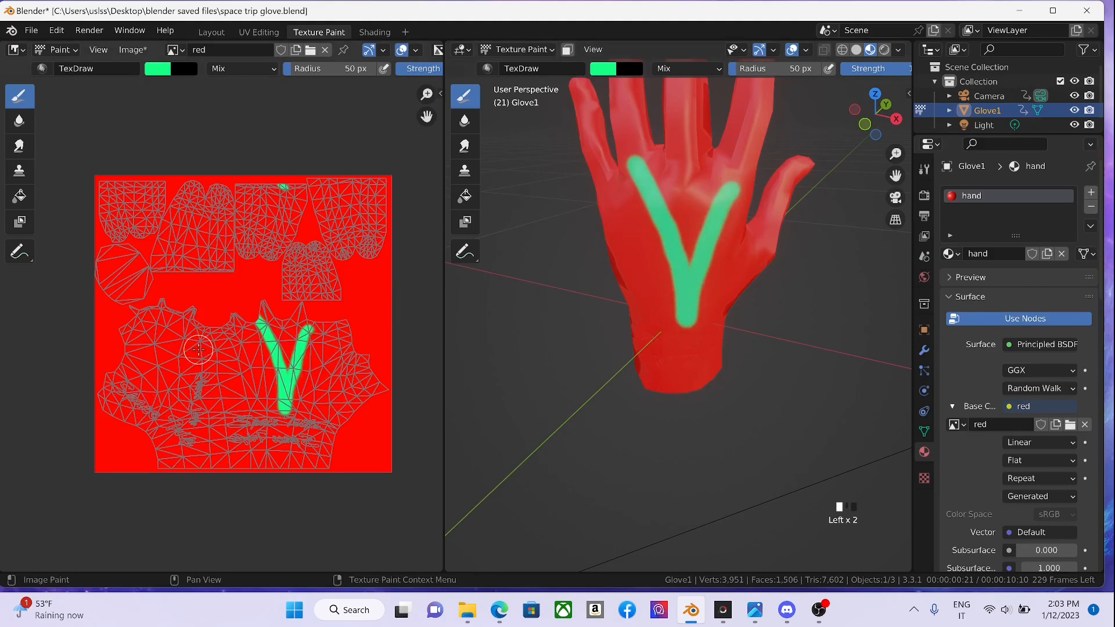
{"action": "mouse_move", "coordinate": [163, 351]}
{"action": "left_mouse_down"}
{"action": "mouse_move", "coordinate": [155, 346]}
{"action": "mouse_move", "coordinate": [200, 436]}
{"action": "mouse_move", "coordinate": [274, 349]}
{"action": "left_mouse_up"}
{"action": "mouse_move", "coordinate": [784, 204]}
{"action": "middle_mouse_down"}
{"action": "mouse_move", "coordinate": [820, 176]}
{"action": "mouse_move", "coordinate": [777, 211]}
{"action": "middle_mouse_up"}
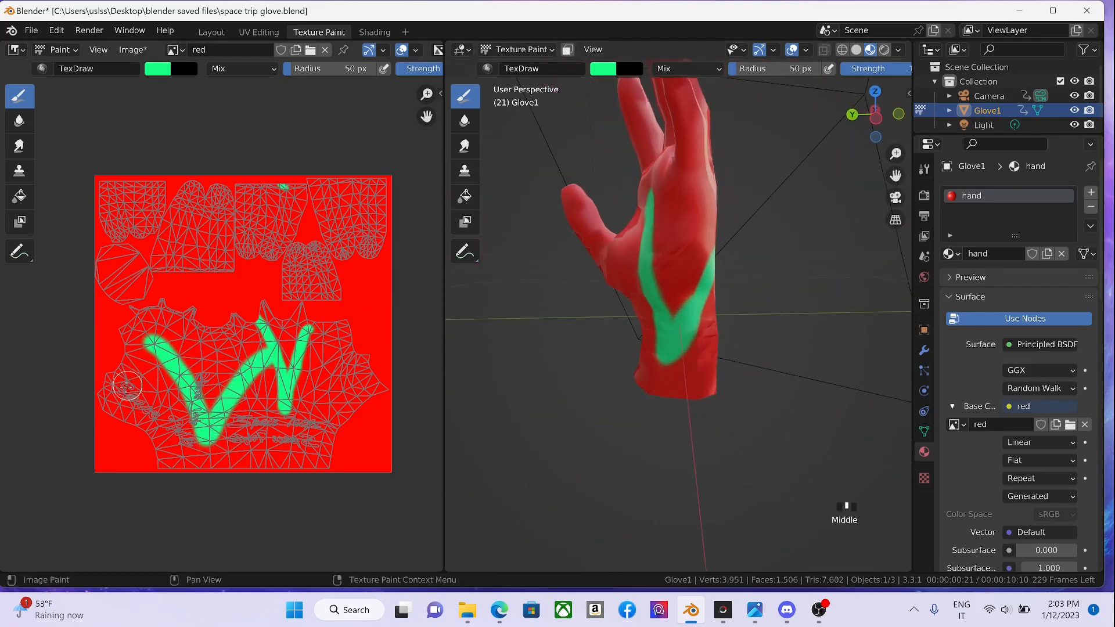
{"action": "mouse_move", "coordinate": [117, 395]}
{"action": "left_mouse_down"}
{"action": "mouse_move", "coordinate": [166, 441]}
{"action": "mouse_move", "coordinate": [273, 444]}
{"action": "mouse_move", "coordinate": [340, 395]}
{"action": "left_mouse_up"}
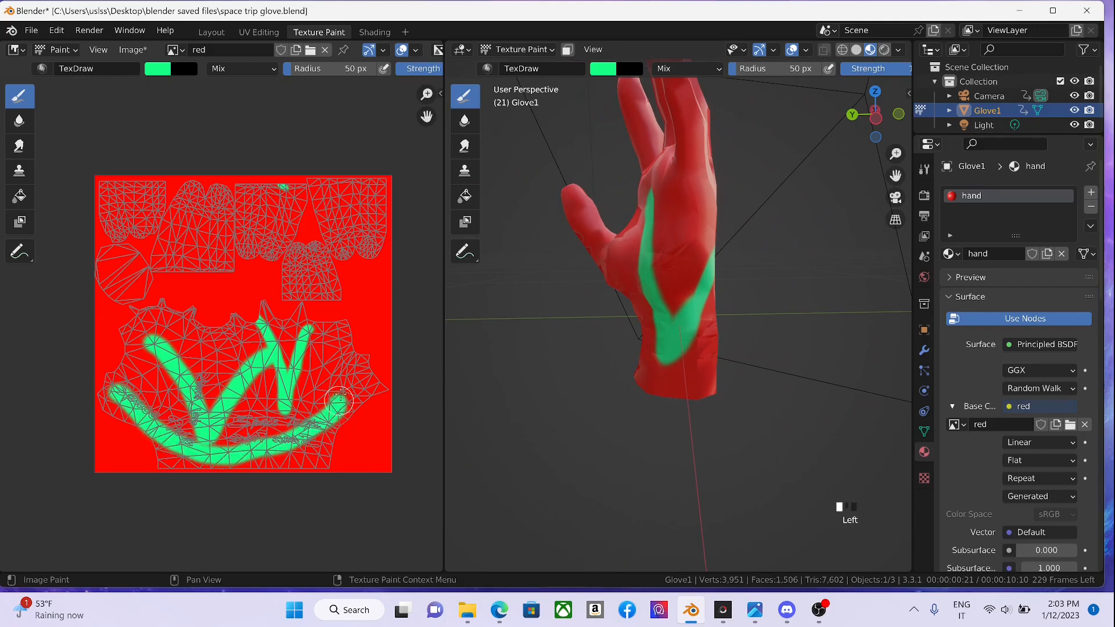
{"action": "middle_click_drag", "start_coordinate": [590, 310], "coordinate": [563, 293]}
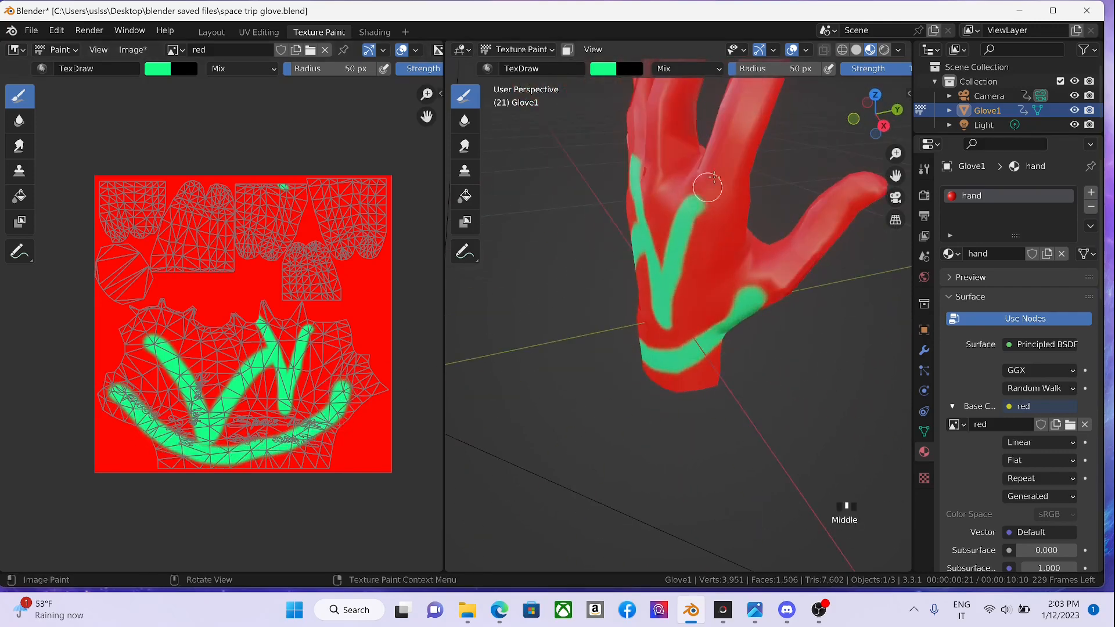
{"action": "mouse_move", "coordinate": [690, 134]}
{"action": "left_mouse_down"}
{"action": "mouse_move", "coordinate": [694, 320]}
{"action": "mouse_move", "coordinate": [738, 244]}
{"action": "left_mouse_up"}
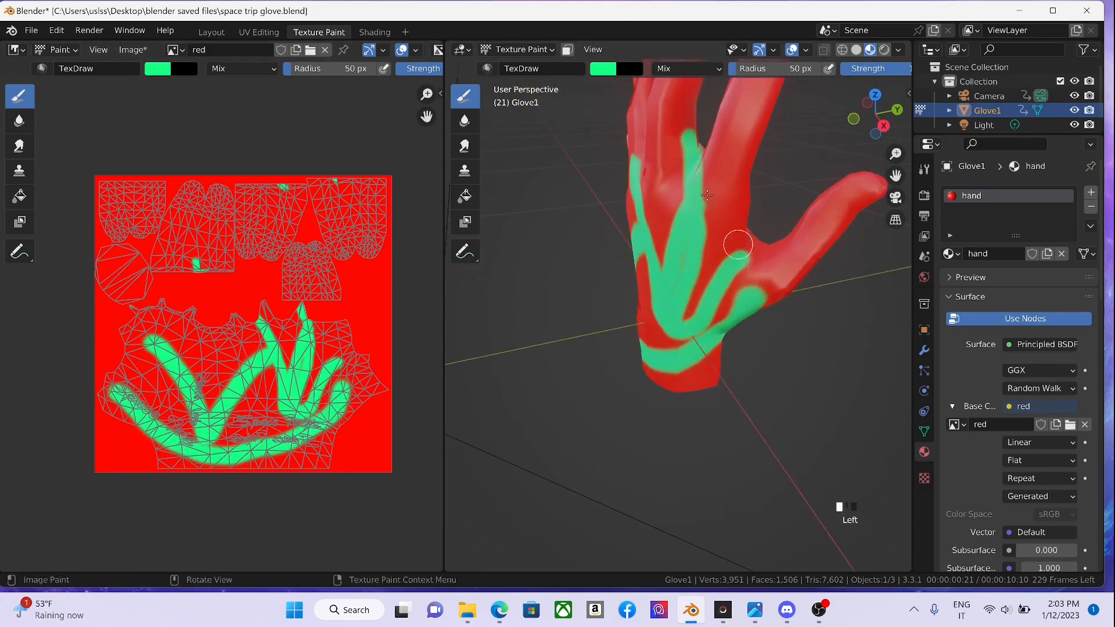
- Set the brush color to blue and paint a stroke from the base of the thumb across the back of the hand
{"action": "left_click", "coordinate": [613, 72]}
{"action": "left_click", "coordinate": [654, 139]}
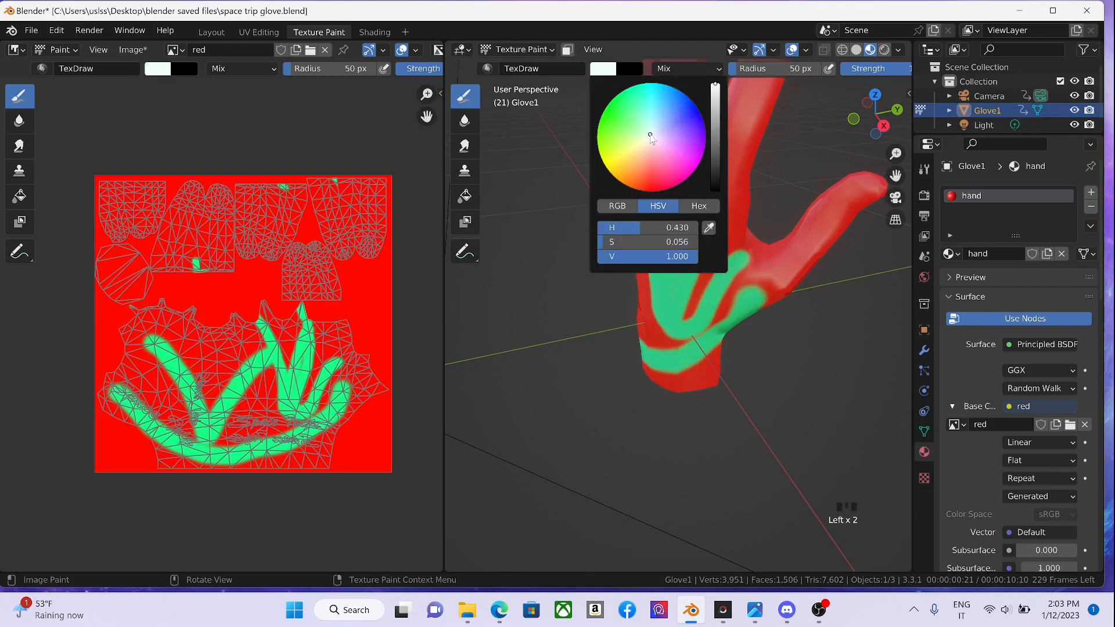
{"action": "left_click", "coordinate": [698, 111]}
{"action": "left_click_drag", "start_coordinate": [798, 246], "coordinate": [656, 291]}
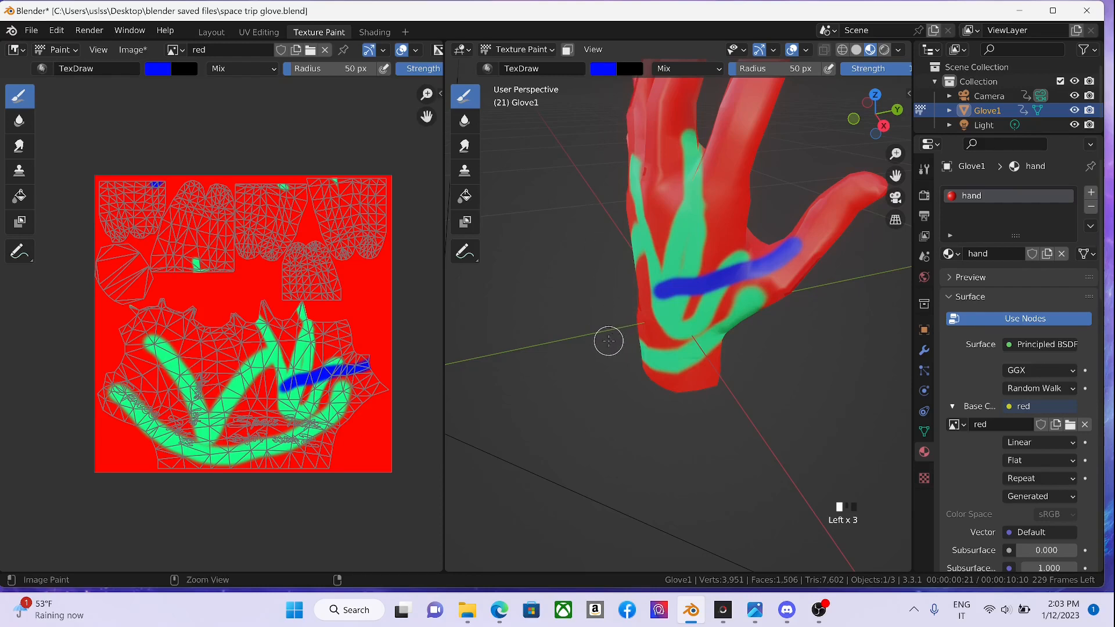
- Undo all the painted green and blue strokes on the glove
{"action": "key", "text": "ctrl+z"}
{"action": "key", "text": "ctrl+z"}
{"action": "key", "text": "ctrl+z"}
{"action": "key", "text": "ctrl+z"}
{"action": "key", "text": "ctrl+z"}
{"action": "key", "text": "ctrl+z"}
{"action": "key", "text": "ctrl+z"}
{"action": "key", "text": "ctrl+z"}
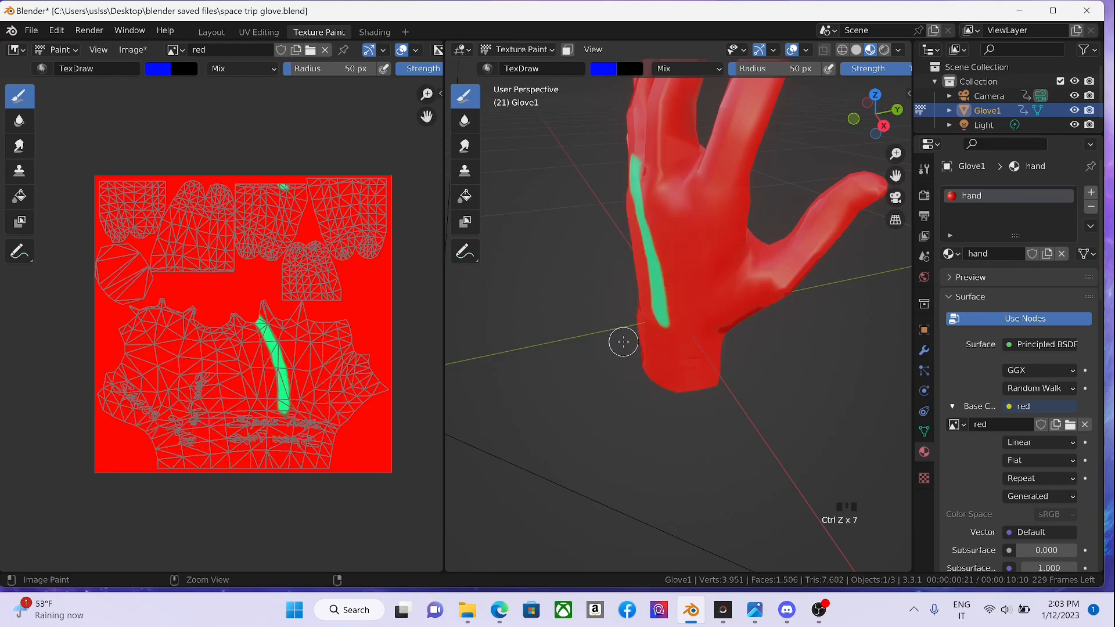
- Load alien4.jpg from the gun raiders texture folder as the Base Color image of the hand material
{"action": "middle_click_drag", "start_coordinate": [632, 348], "coordinate": [884, 252]}
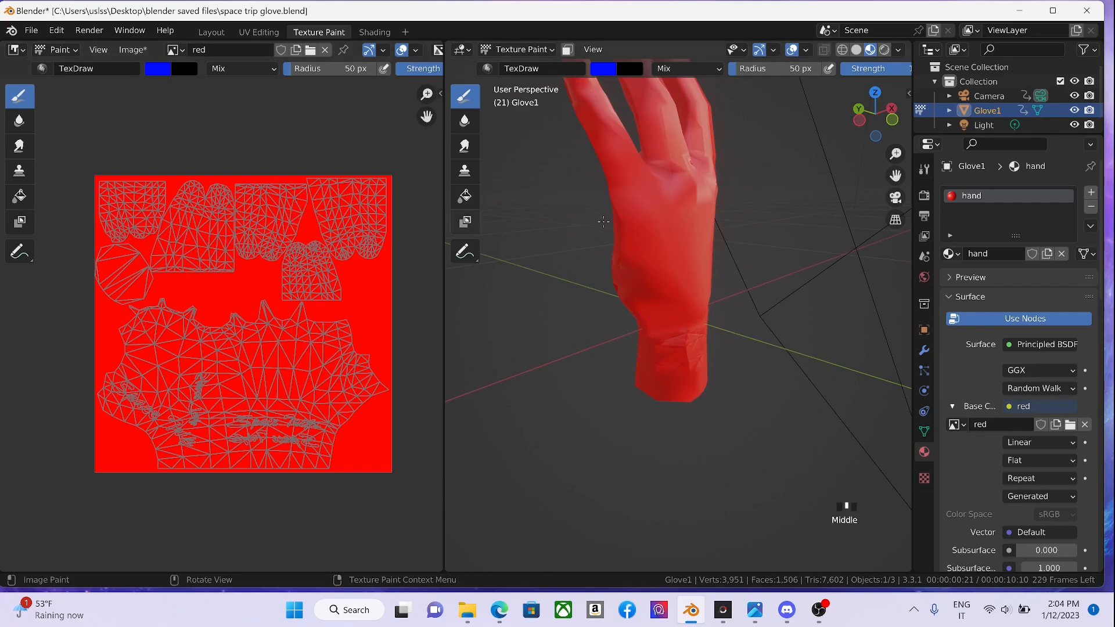
{"action": "middle_click_drag", "start_coordinate": [674, 204], "coordinate": [749, 204]}
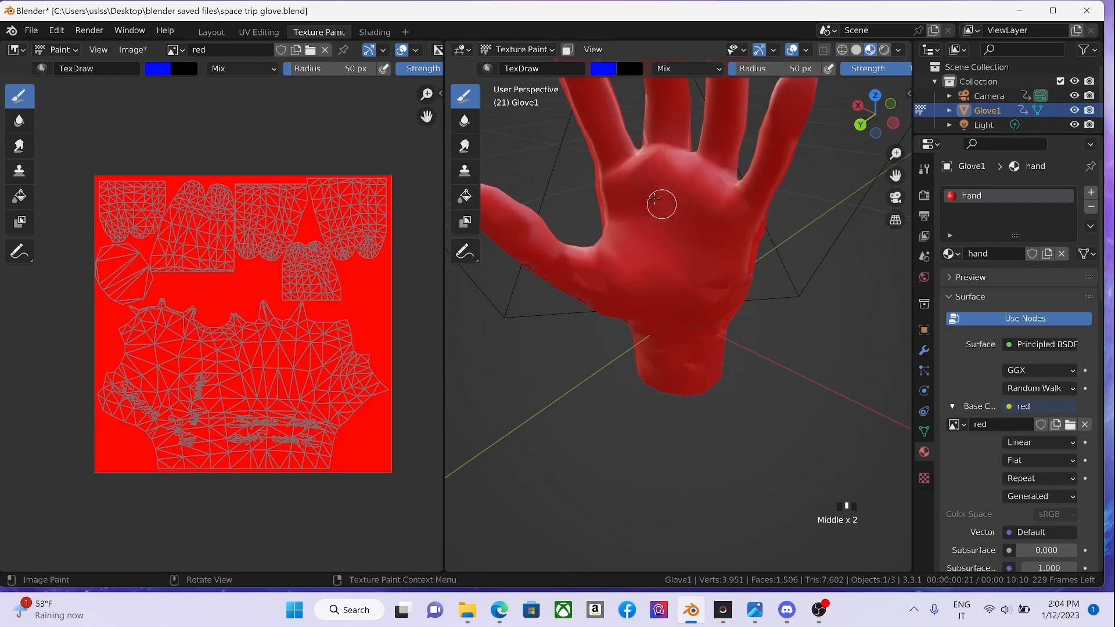
{"action": "mouse_move", "coordinate": [639, 201]}
{"action": "middle_mouse_down"}
{"action": "mouse_move", "coordinate": [650, 195]}
{"action": "mouse_move", "coordinate": [662, 210]}
{"action": "middle_mouse_up"}
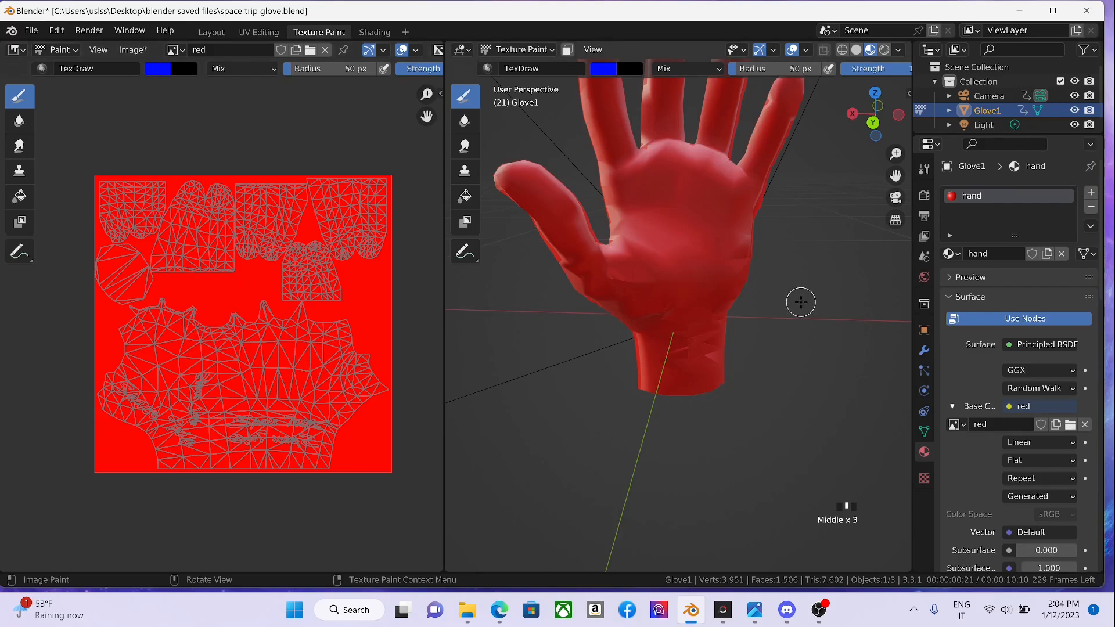
{"action": "middle_click_drag", "start_coordinate": [562, 268], "coordinate": [678, 239]}
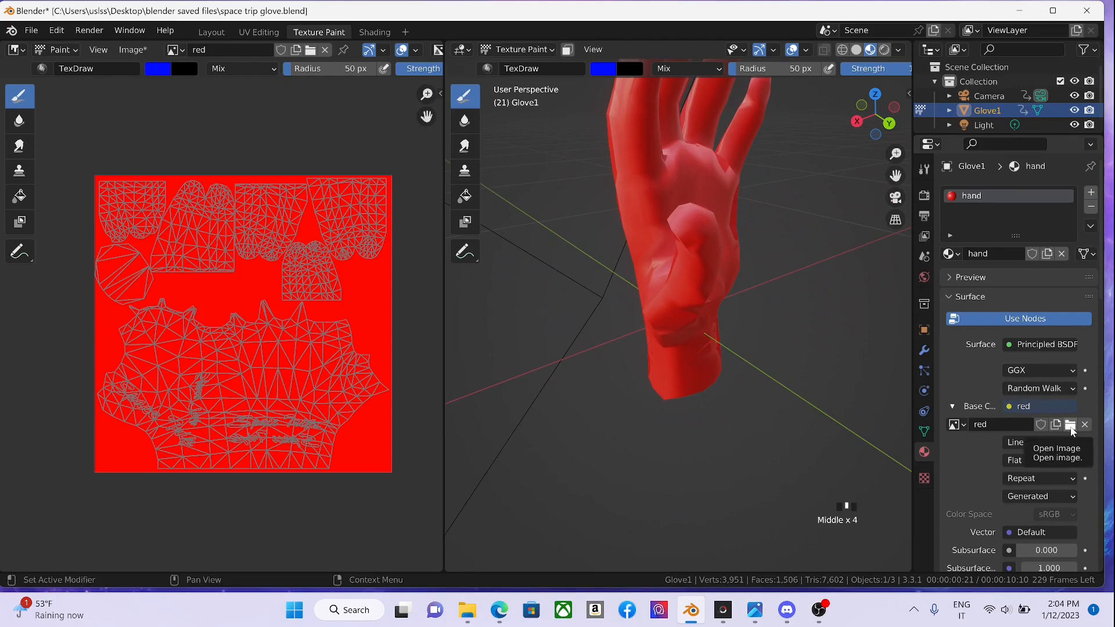
{"action": "left_click", "coordinate": [1071, 425]}
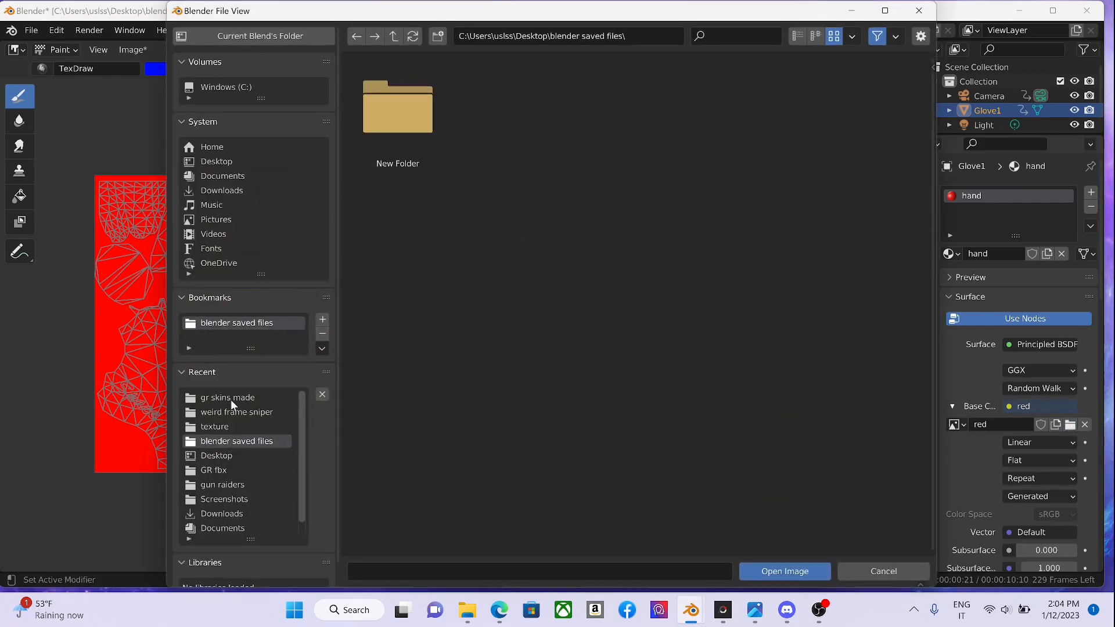
{"action": "left_click", "coordinate": [236, 426]}
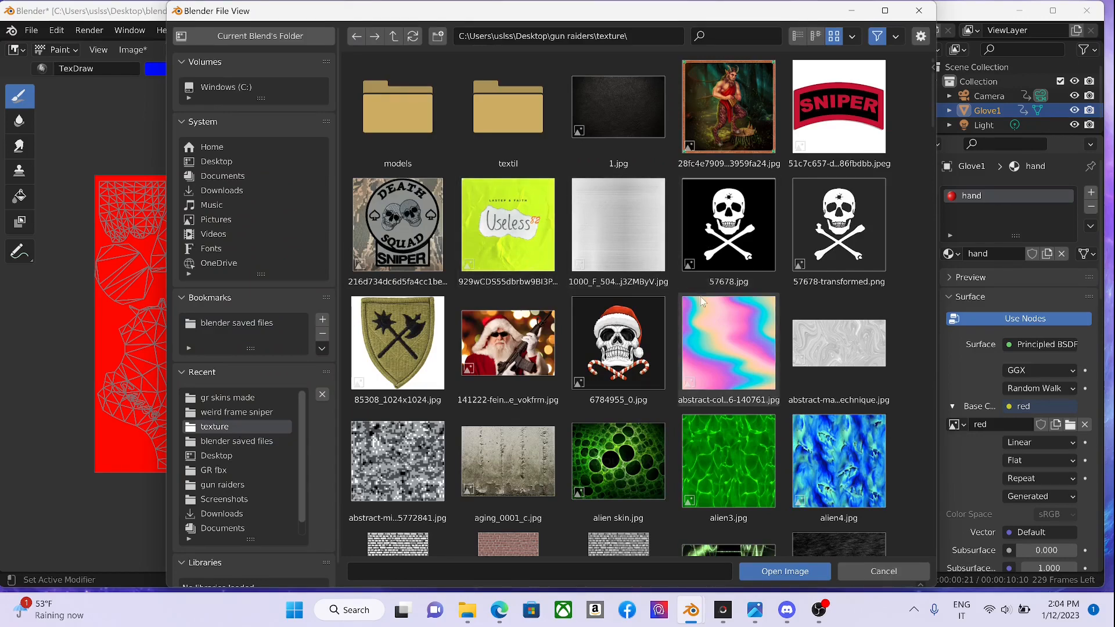
{"action": "scroll", "coordinate": [701, 297], "scroll_direction": "down", "scroll_amount": 1}
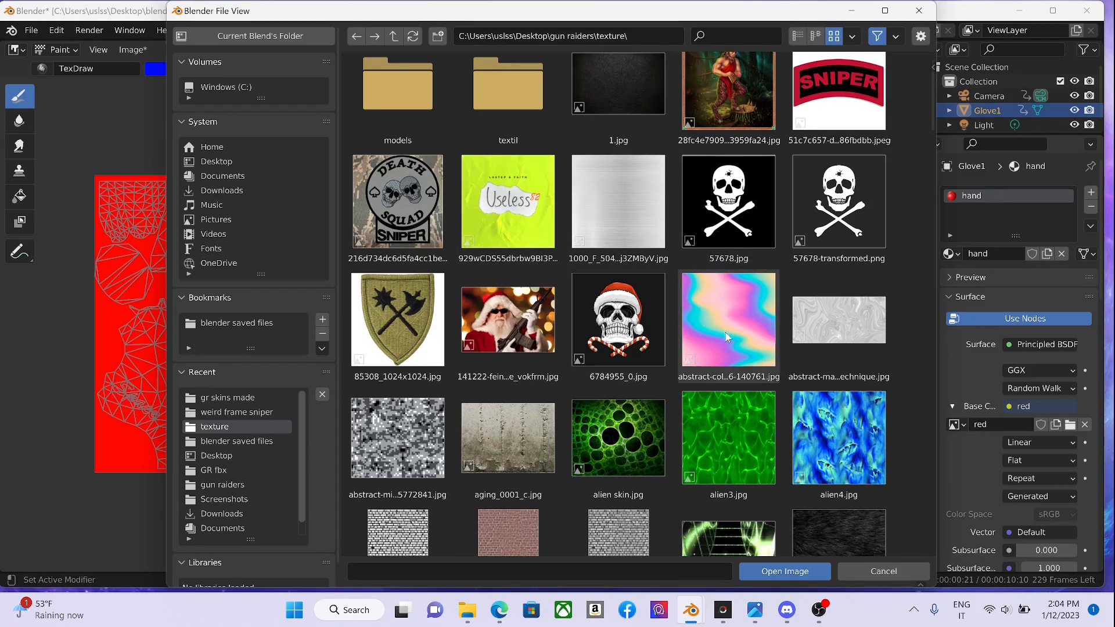
{"action": "scroll", "coordinate": [727, 337], "scroll_direction": "down", "scroll_amount": 1}
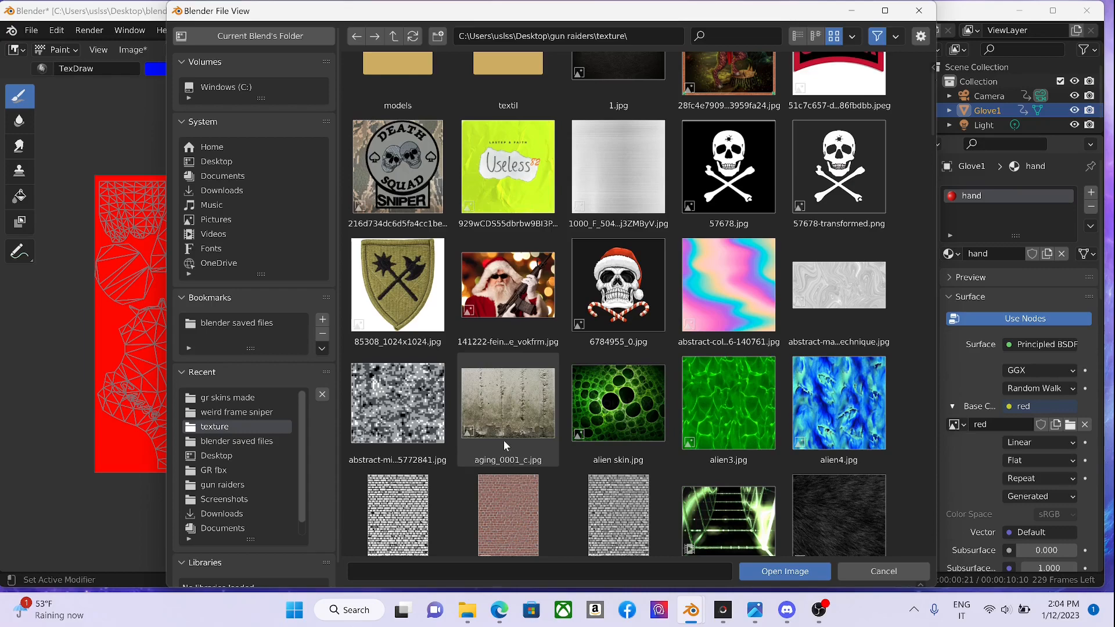
{"action": "scroll", "coordinate": [848, 382], "scroll_direction": "down", "scroll_amount": 2}
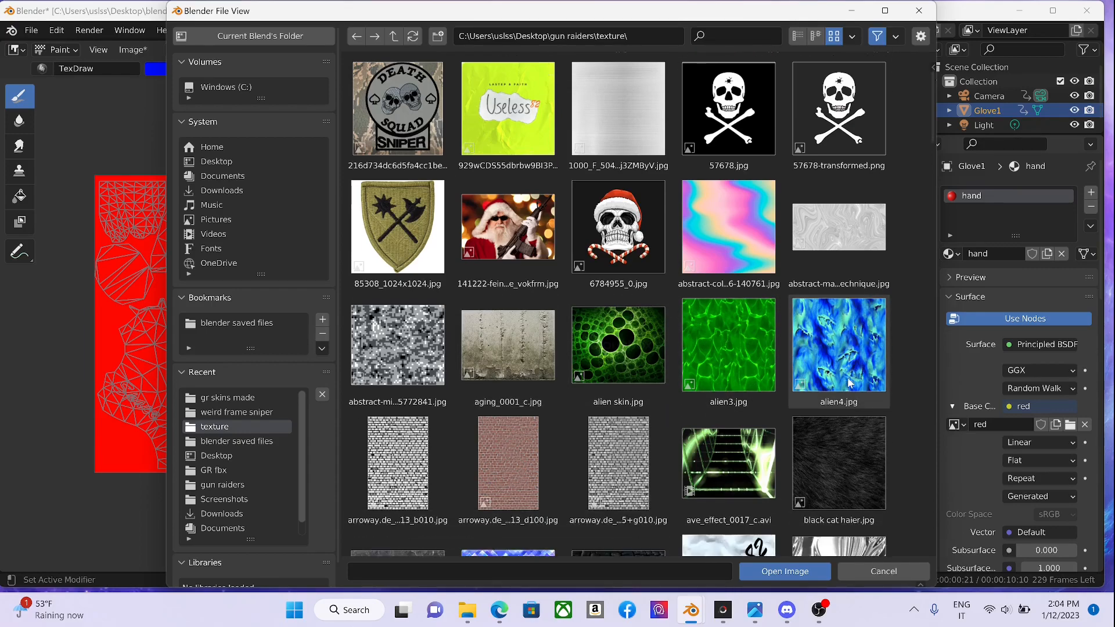
{"action": "left_click", "coordinate": [845, 357]}
{"action": "double_click", "coordinate": [845, 360]}
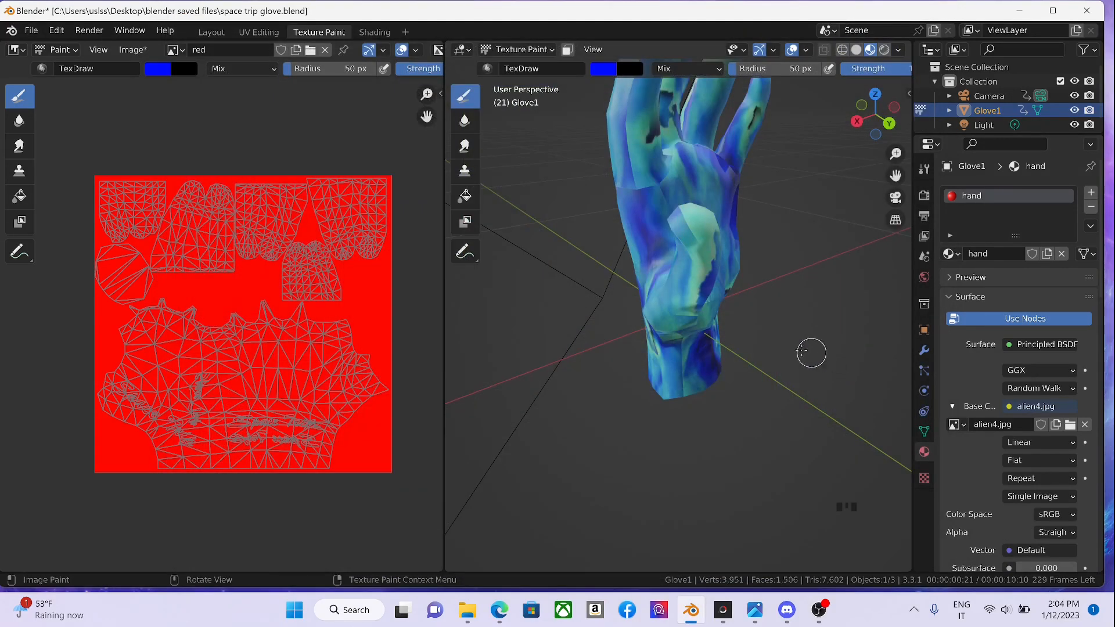
- Display alien4.jpg in the paint image editor and examine it closely under the UV mesh and on the glove
{"action": "middle_click_drag", "start_coordinate": [809, 351], "coordinate": [557, 288]}
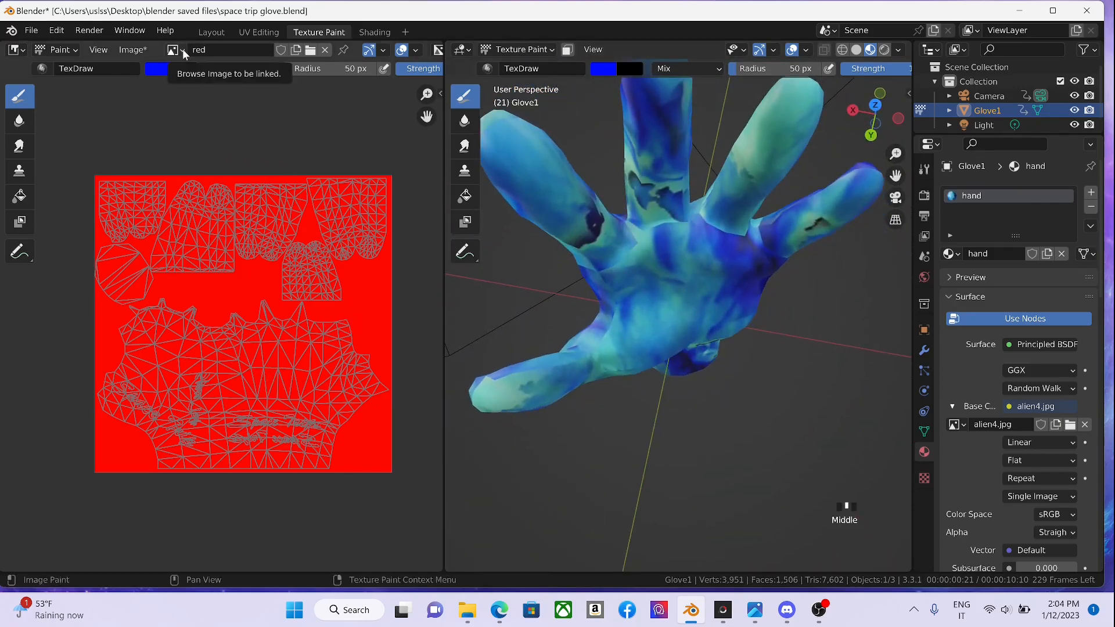
{"action": "left_click", "coordinate": [182, 51]}
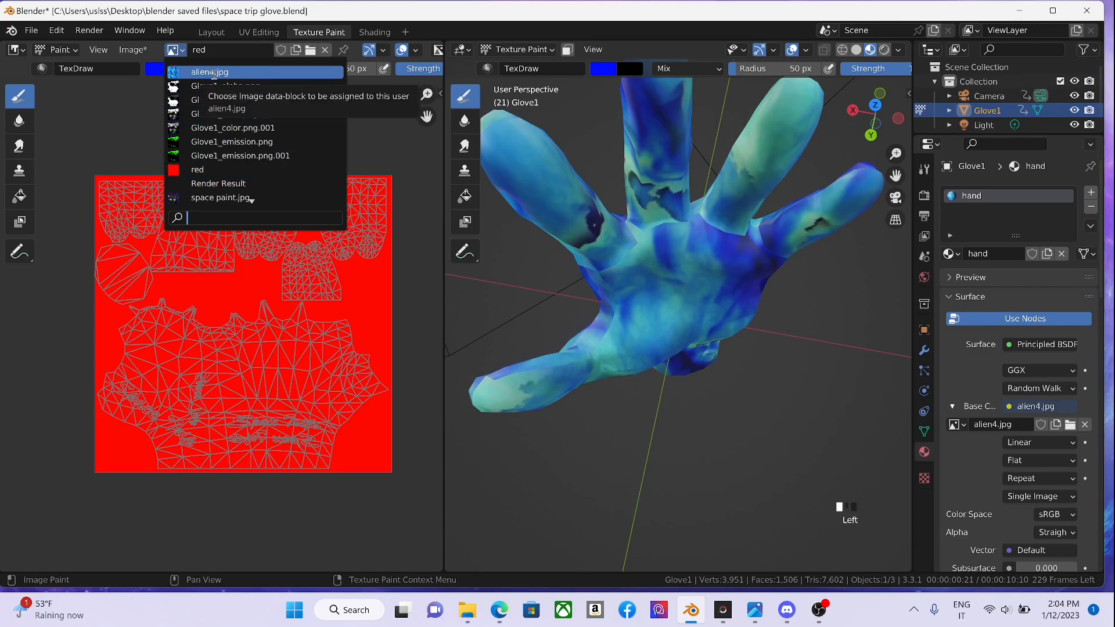
{"action": "left_click", "coordinate": [213, 72]}
{"action": "scroll", "coordinate": [283, 298], "scroll_direction": "up", "scroll_amount": 8}
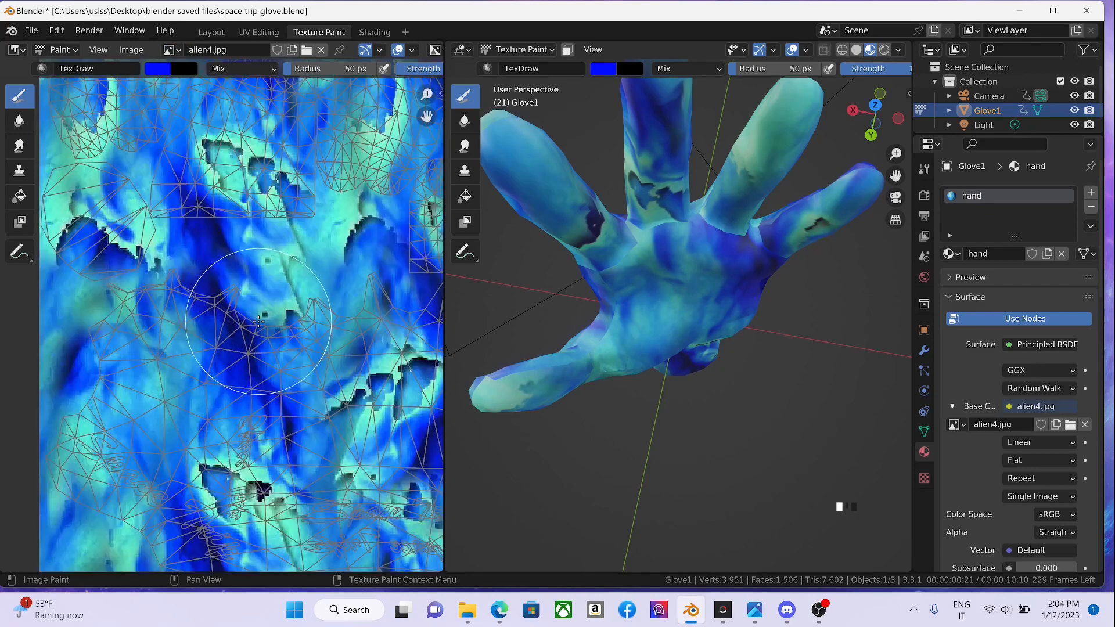
{"action": "scroll", "coordinate": [283, 298], "scroll_direction": "down", "scroll_amount": 6}
{"action": "scroll", "coordinate": [232, 257], "scroll_direction": "up", "scroll_amount": 6}
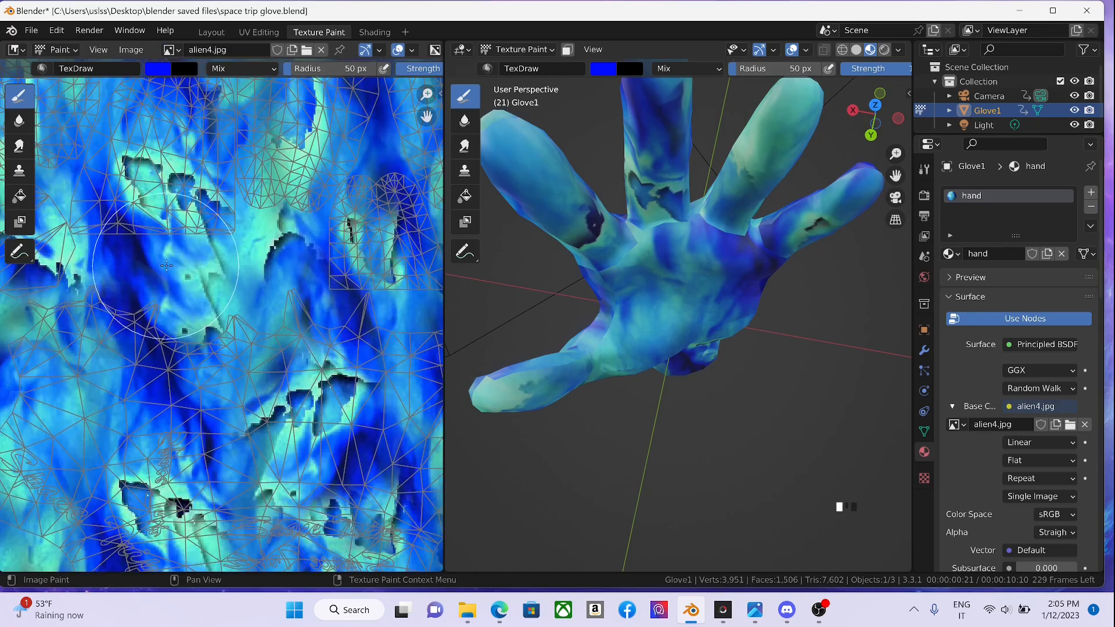
{"action": "scroll", "coordinate": [231, 257], "scroll_direction": "up", "scroll_amount": 4}
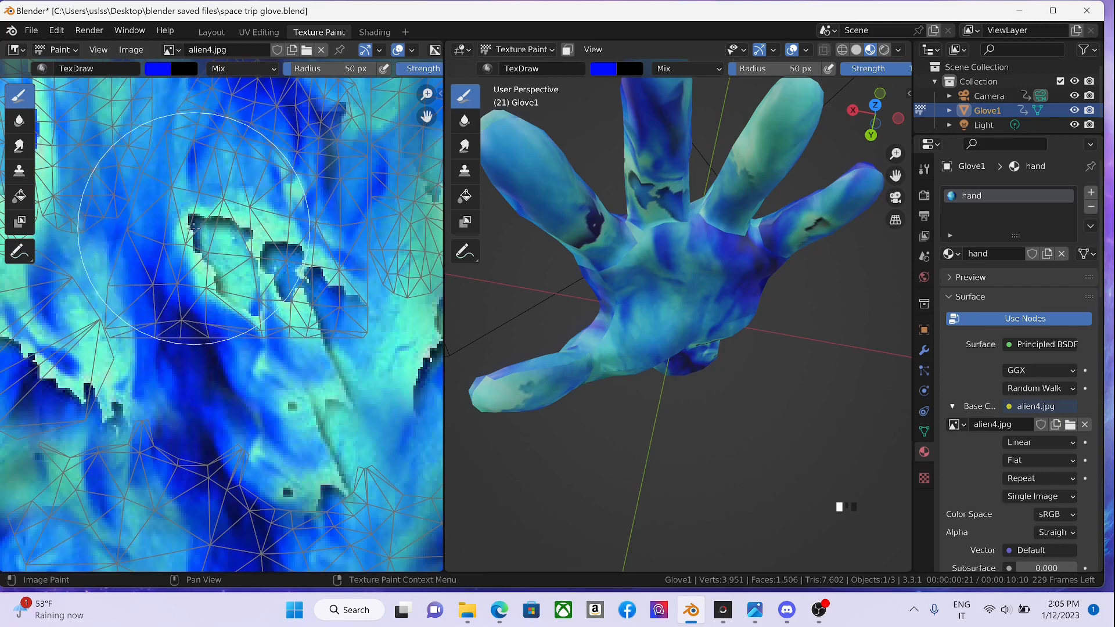
{"action": "middle_click_drag", "start_coordinate": [774, 235], "coordinate": [548, 137]}
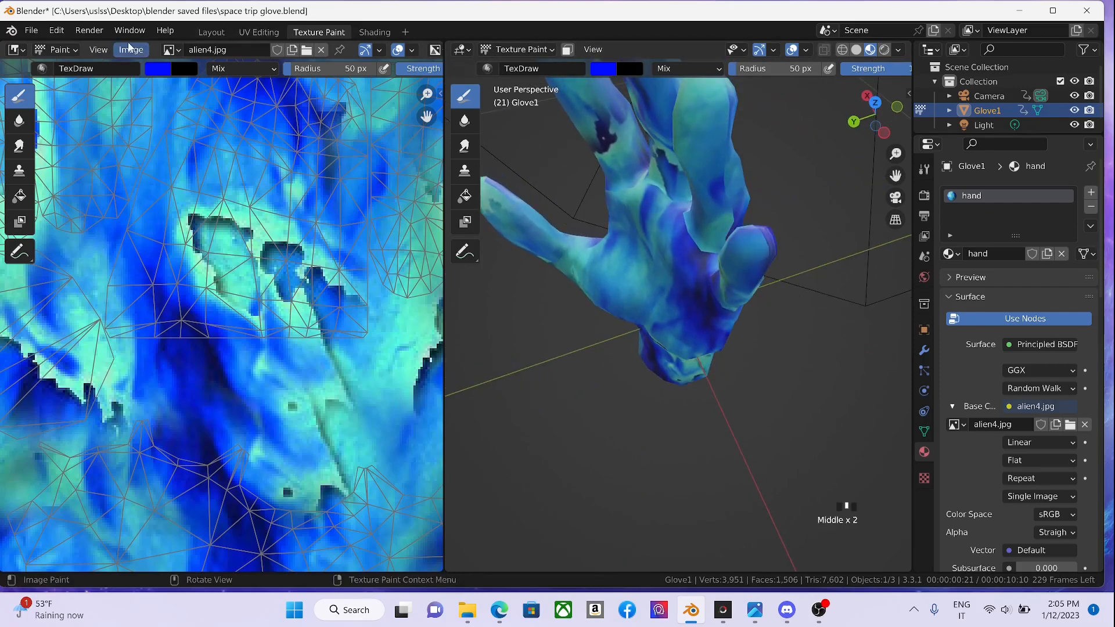
- Switch to the UV Editing workspace and display alien4.jpg behind the glove's UV layout
{"action": "left_click", "coordinate": [213, 33]}
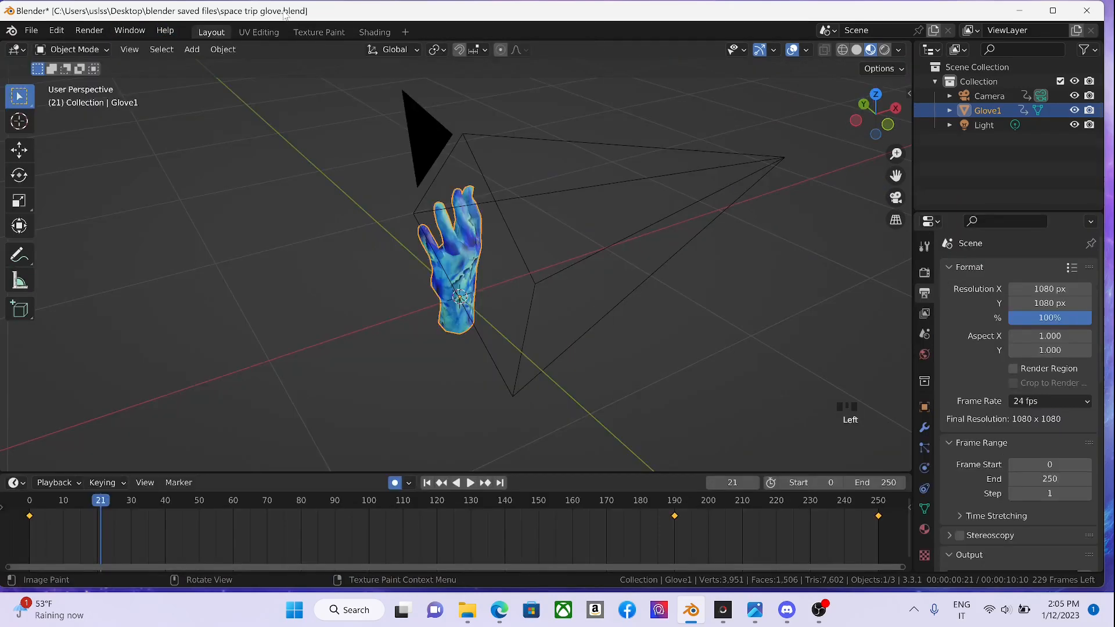
{"action": "left_click", "coordinate": [270, 34]}
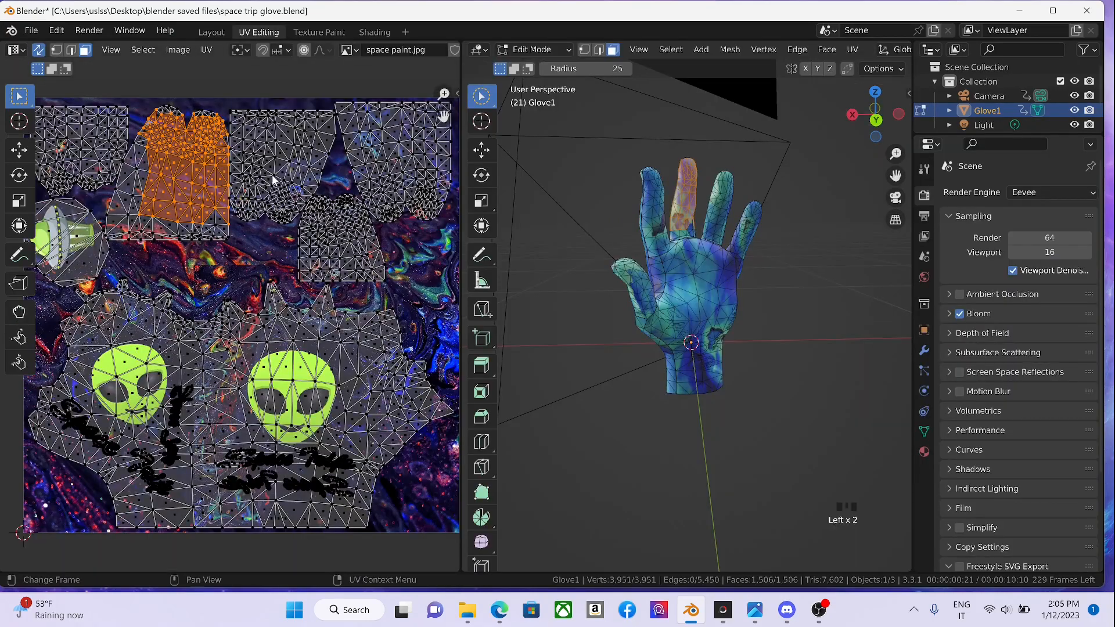
{"action": "scroll", "coordinate": [260, 183], "scroll_direction": "up", "scroll_amount": 2}
{"action": "middle_click_drag", "start_coordinate": [262, 189], "coordinate": [283, 305]}
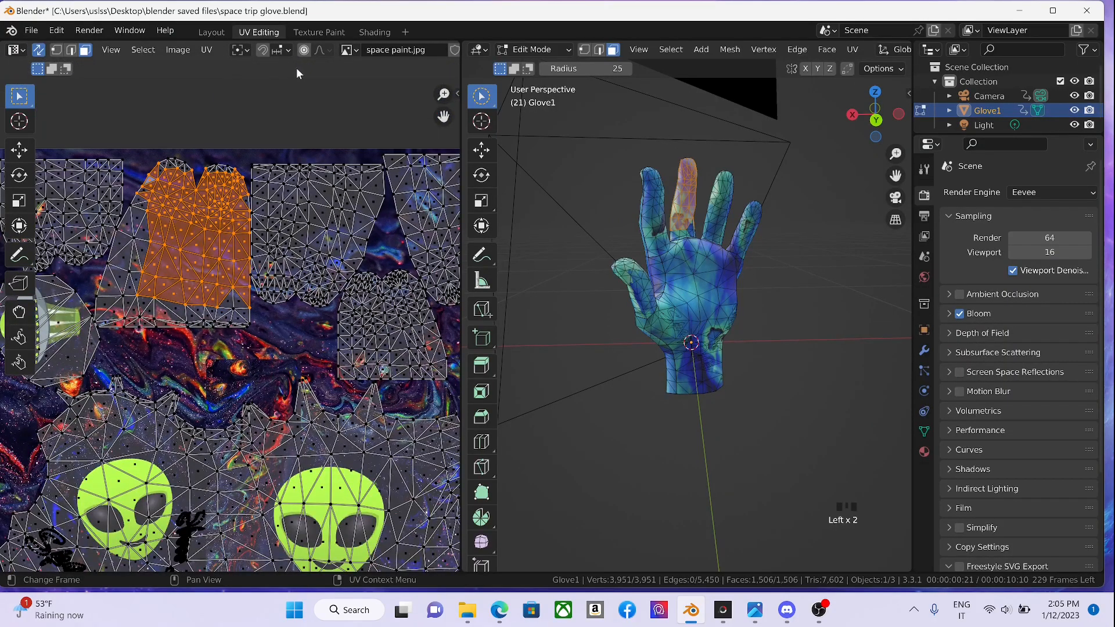
{"action": "left_click", "coordinate": [357, 52]}
{"action": "left_click", "coordinate": [367, 68]}
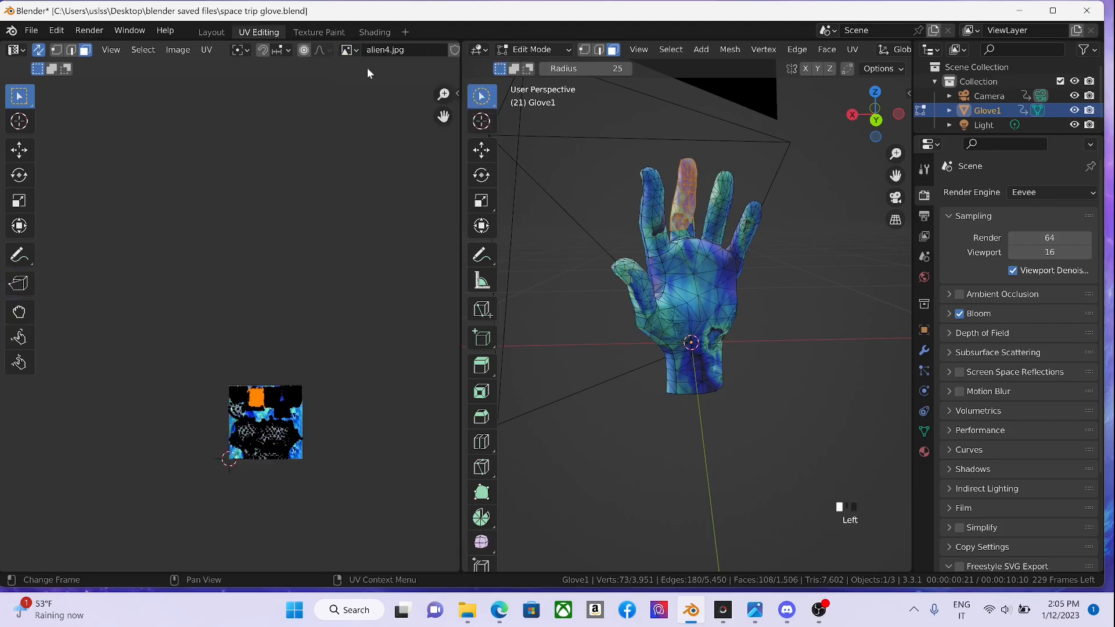
- Box-select the UV faces on and around the highlighted finger island and check the matching faces on the 3D glove
{"action": "scroll", "coordinate": [294, 295], "scroll_direction": "up", "scroll_amount": 6}
{"action": "middle_click_drag", "start_coordinate": [304, 246], "coordinate": [266, 4]}
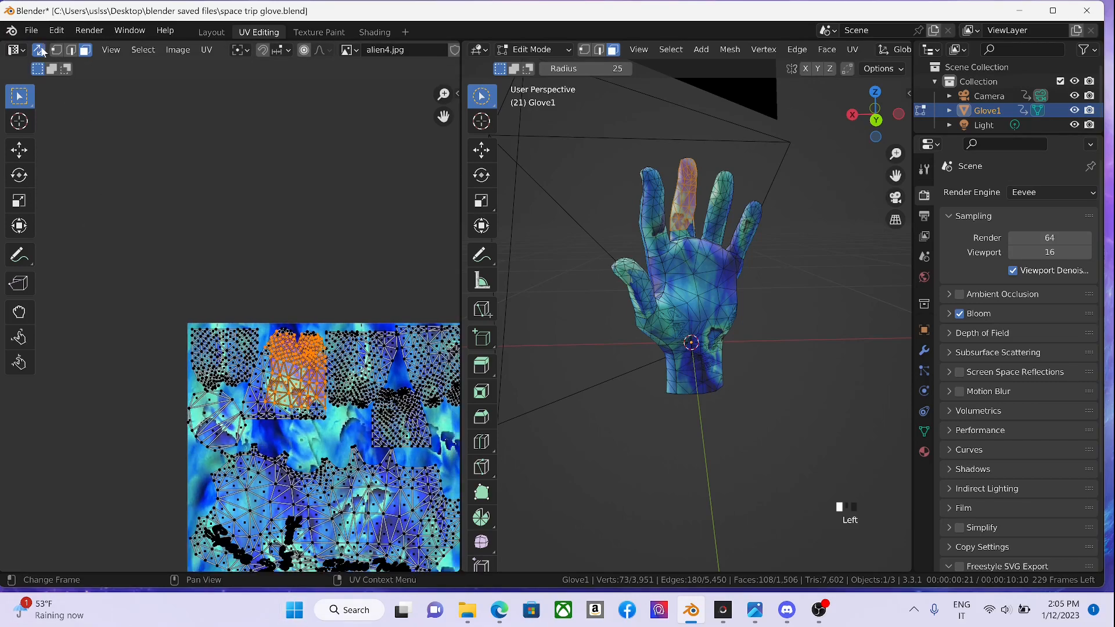
{"action": "middle_click_drag", "start_coordinate": [289, 349], "coordinate": [171, 200]}
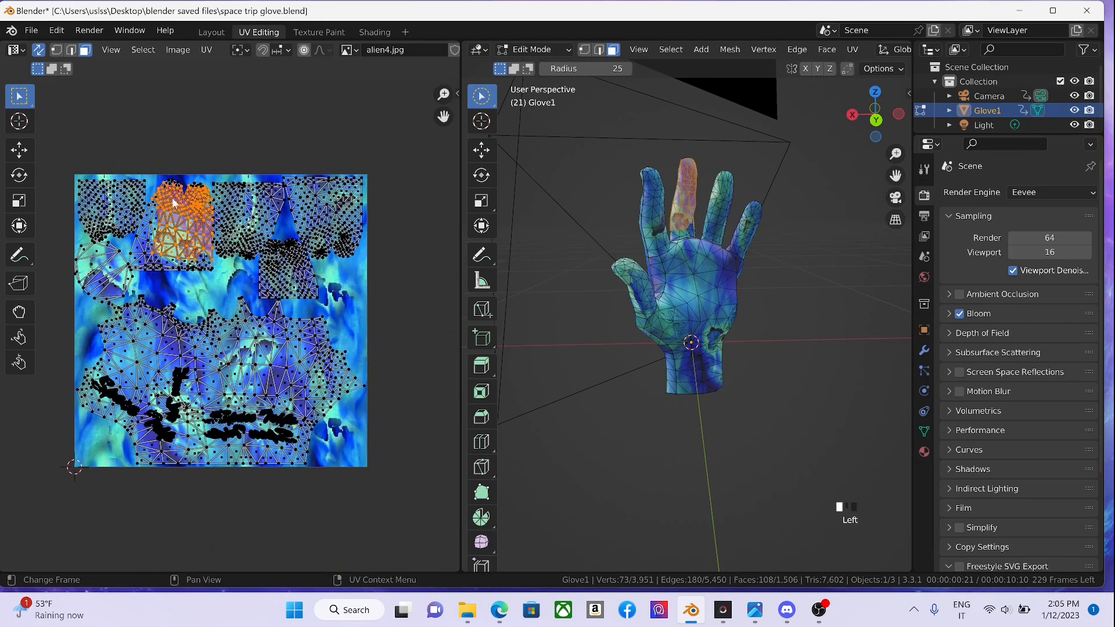
{"action": "scroll", "coordinate": [189, 233], "scroll_direction": "up", "scroll_amount": 3}
{"action": "middle_click_drag", "start_coordinate": [199, 257], "coordinate": [365, 427]}
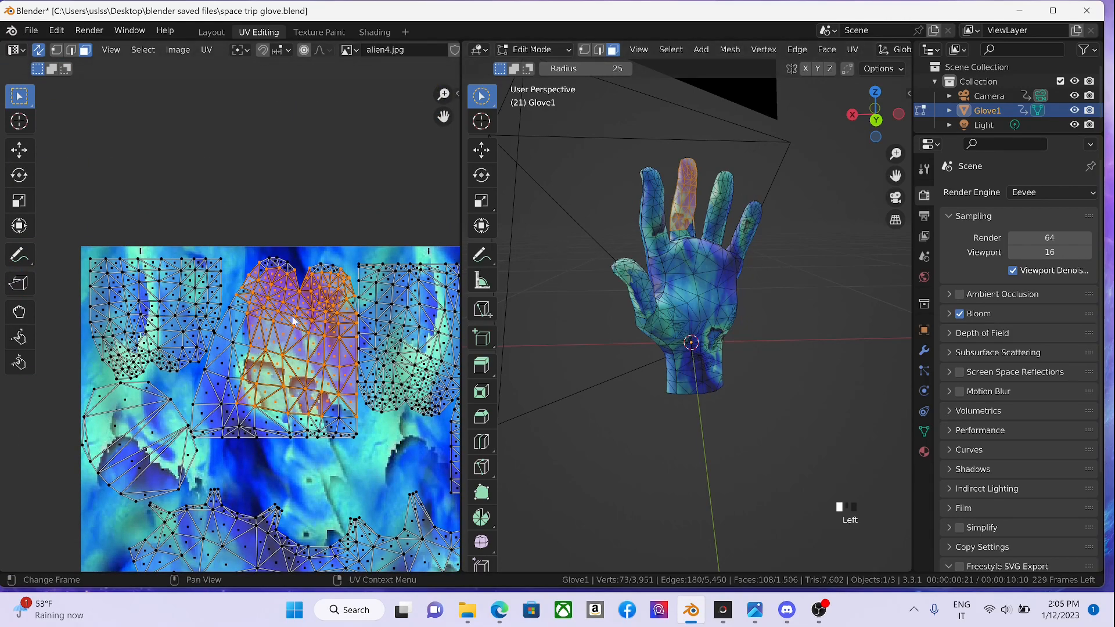
{"action": "middle_click_drag", "start_coordinate": [295, 322], "coordinate": [254, 214]}
{"action": "left_click_drag", "start_coordinate": [165, 168], "coordinate": [327, 343]}
{"action": "middle_click_drag", "start_coordinate": [763, 248], "coordinate": [610, 236]}
{"action": "scroll", "coordinate": [627, 238], "scroll_direction": "down", "scroll_amount": 2}
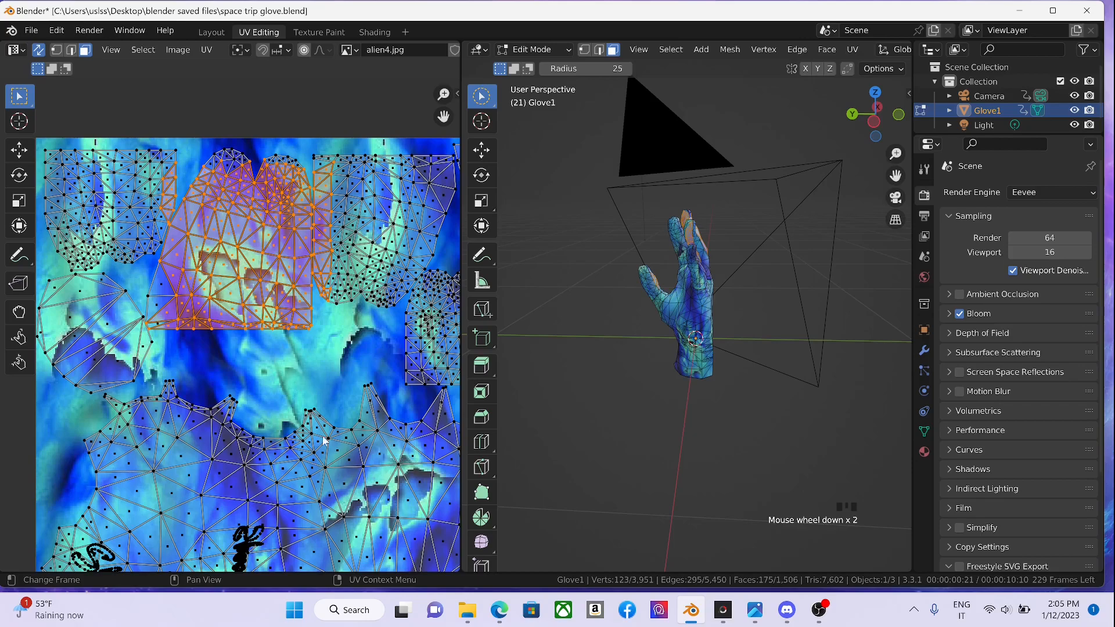
{"action": "middle_click_drag", "start_coordinate": [318, 449], "coordinate": [309, 338]}
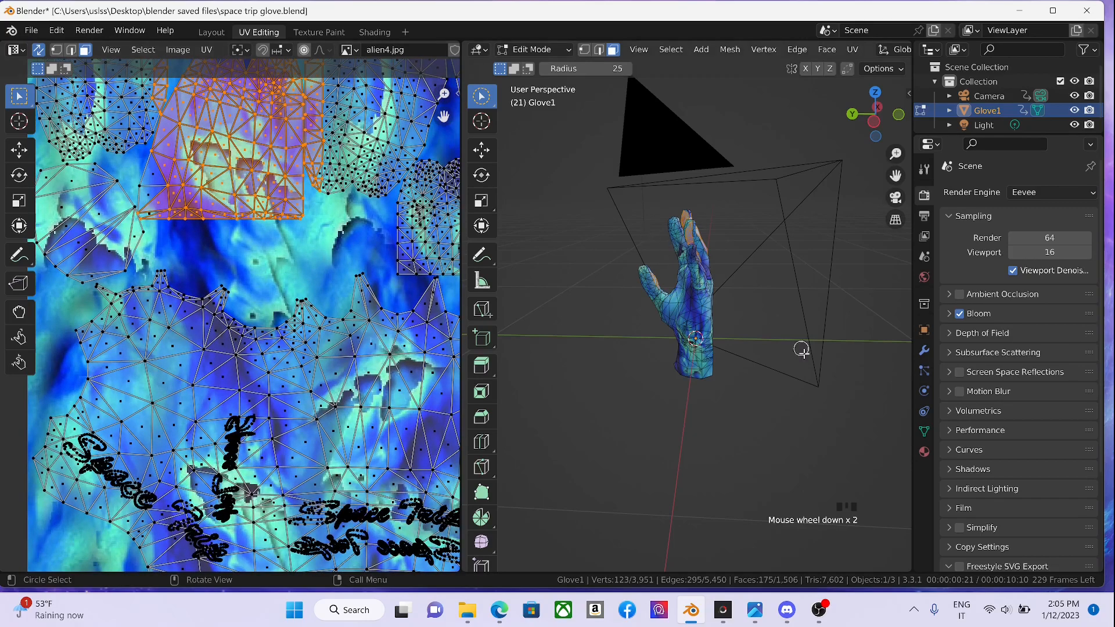
{"action": "scroll", "coordinate": [212, 272], "scroll_direction": "down", "scroll_amount": 3}
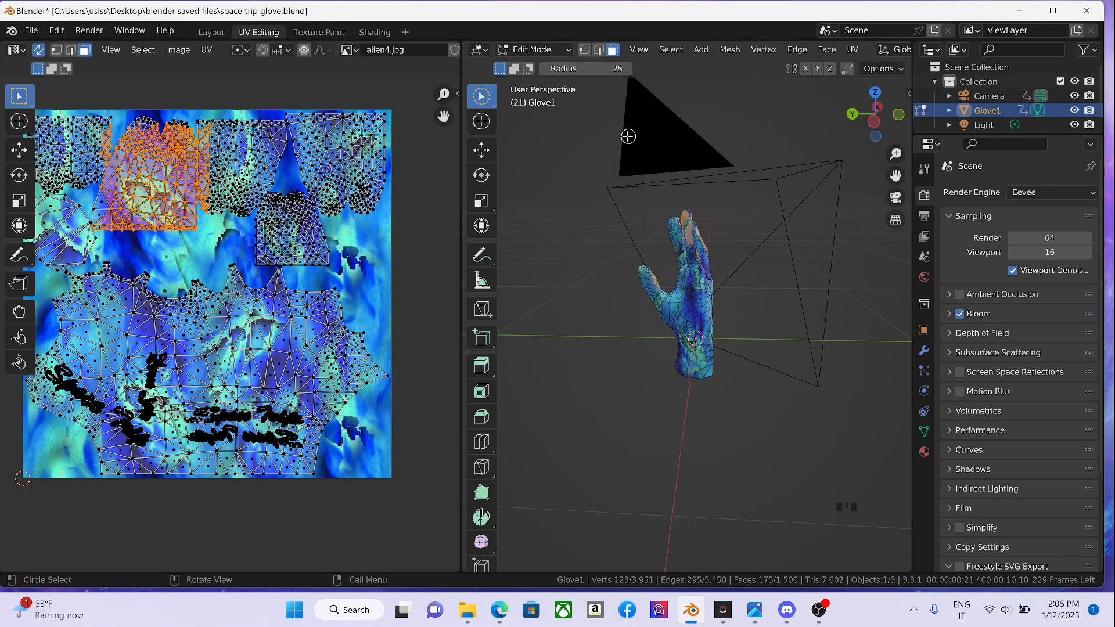
- Widen the 3D viewport beside the UV editor and clear the face selection on the glove
{"action": "mouse_move", "coordinate": [756, 52]}
{"action": "middle_mouse_down"}
{"action": "mouse_move", "coordinate": [578, 49]}
{"action": "mouse_move", "coordinate": [860, 50]}
{"action": "mouse_move", "coordinate": [531, 50]}
{"action": "mouse_move", "coordinate": [829, 50]}
{"action": "mouse_move", "coordinate": [605, 50]}
{"action": "mouse_move", "coordinate": [767, 50]}
{"action": "mouse_move", "coordinate": [613, 52]}
{"action": "middle_mouse_up"}
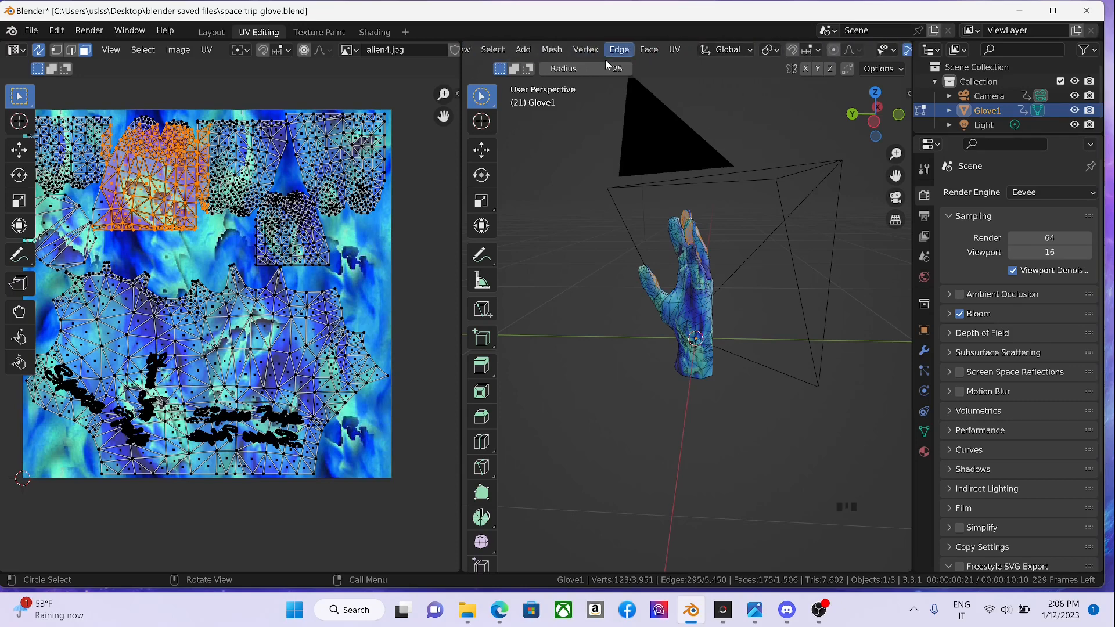
{"action": "left_click_drag", "start_coordinate": [457, 119], "coordinate": [421, 143]}
{"action": "middle_click_drag", "start_coordinate": [761, 56], "coordinate": [730, 99]}
{"action": "mouse_move", "coordinate": [757, 269]}
{"action": "middle_mouse_down"}
{"action": "mouse_move", "coordinate": [786, 228]}
{"action": "mouse_move", "coordinate": [742, 266]}
{"action": "middle_mouse_up"}
{"action": "left_click", "coordinate": [790, 265]}
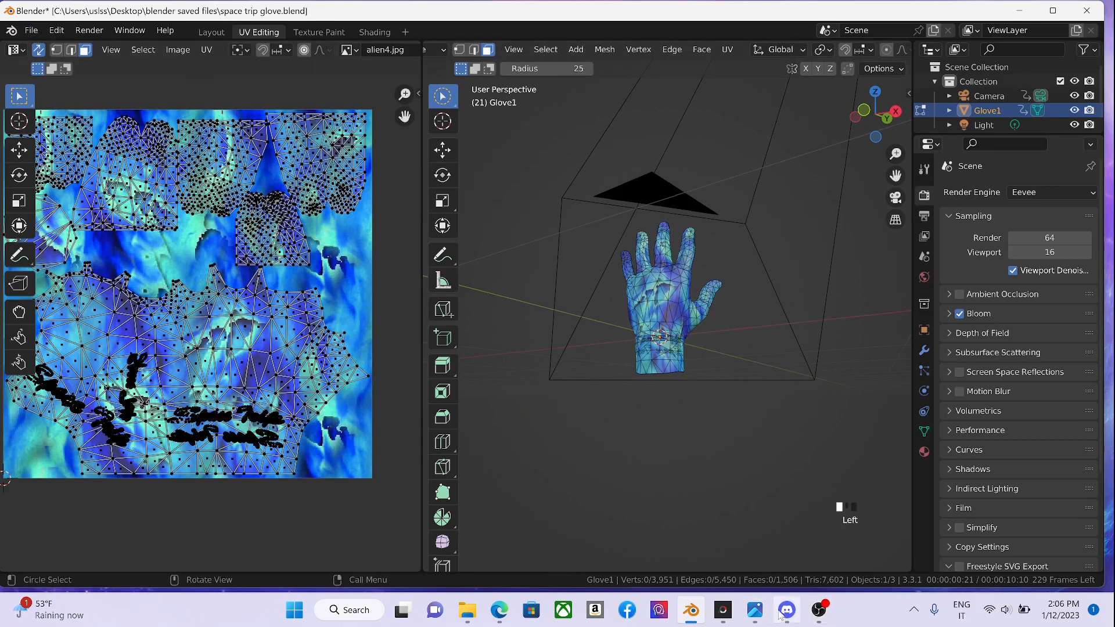
{"action": "mouse_move", "coordinate": [821, 615]}
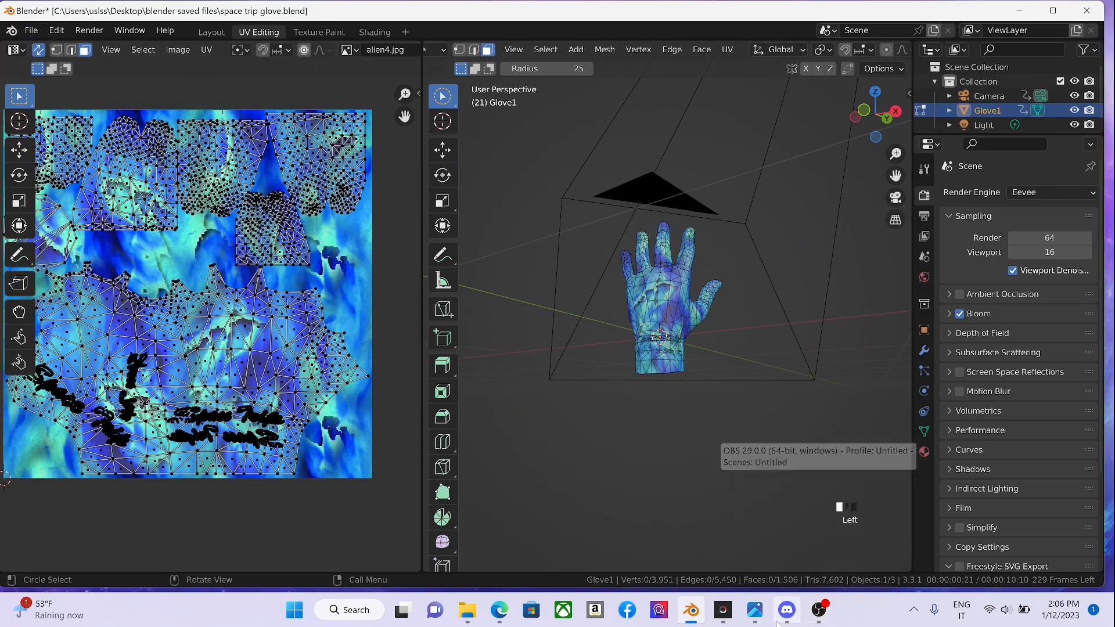